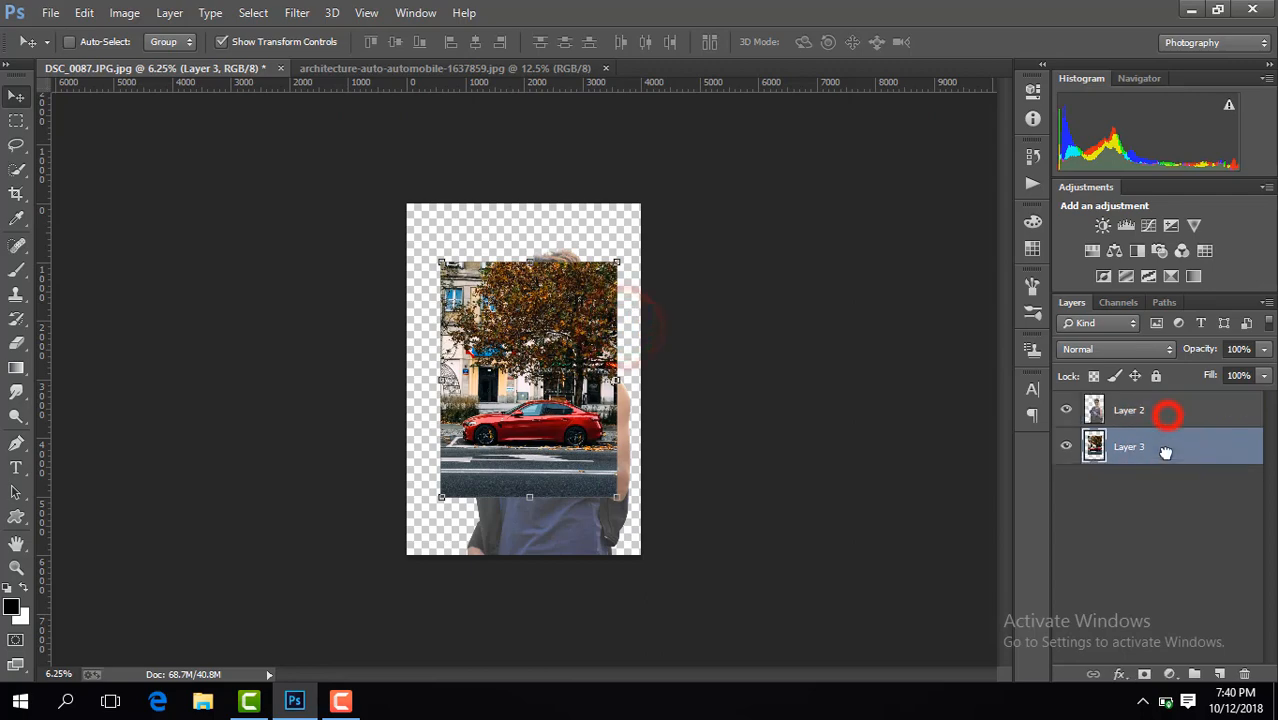
Step: Enlarge the red car street photo on Layer 3 and position it to fill the canvas behind the man
{"action": "left_click_drag", "start_coordinate": [620, 258], "coordinate": [713, 137]}
{"action": "left_click_drag", "start_coordinate": [586, 344], "coordinate": [633, 370]}
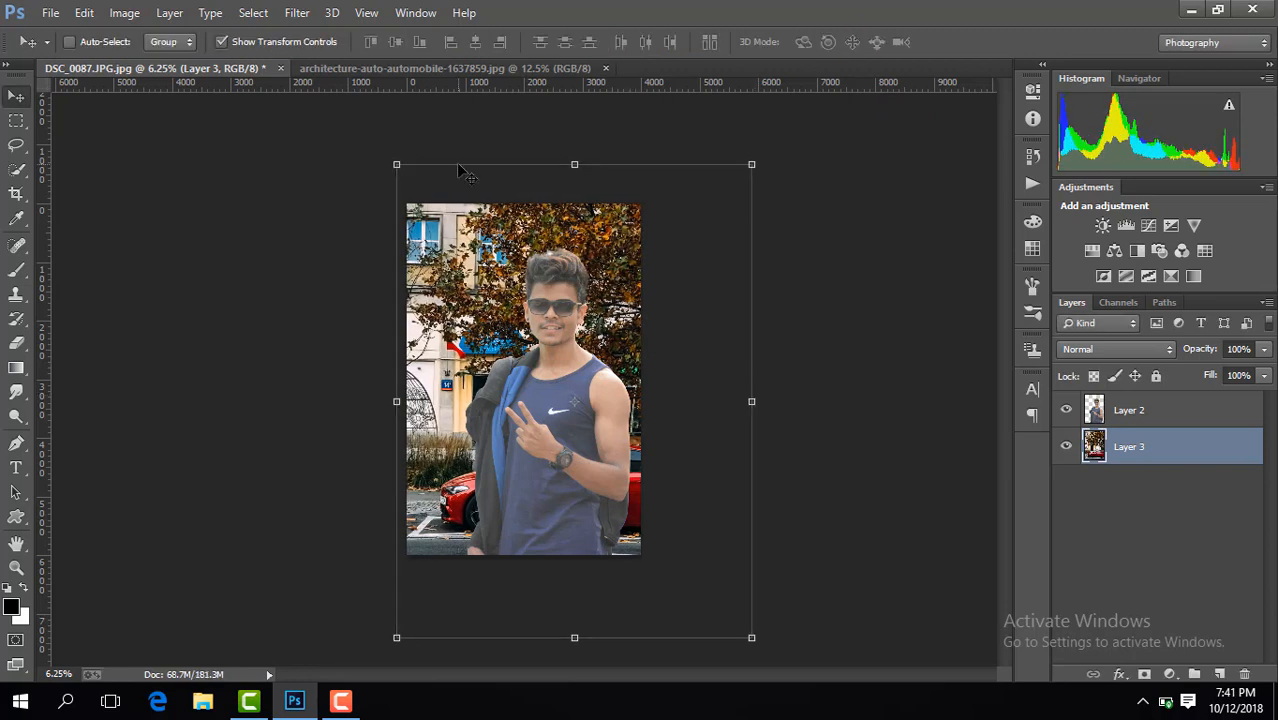
Step: Duplicate the man's Layer 2 and apply a Shadows/Highlights adjustment to the copy
{"action": "left_click", "coordinate": [1165, 411]}
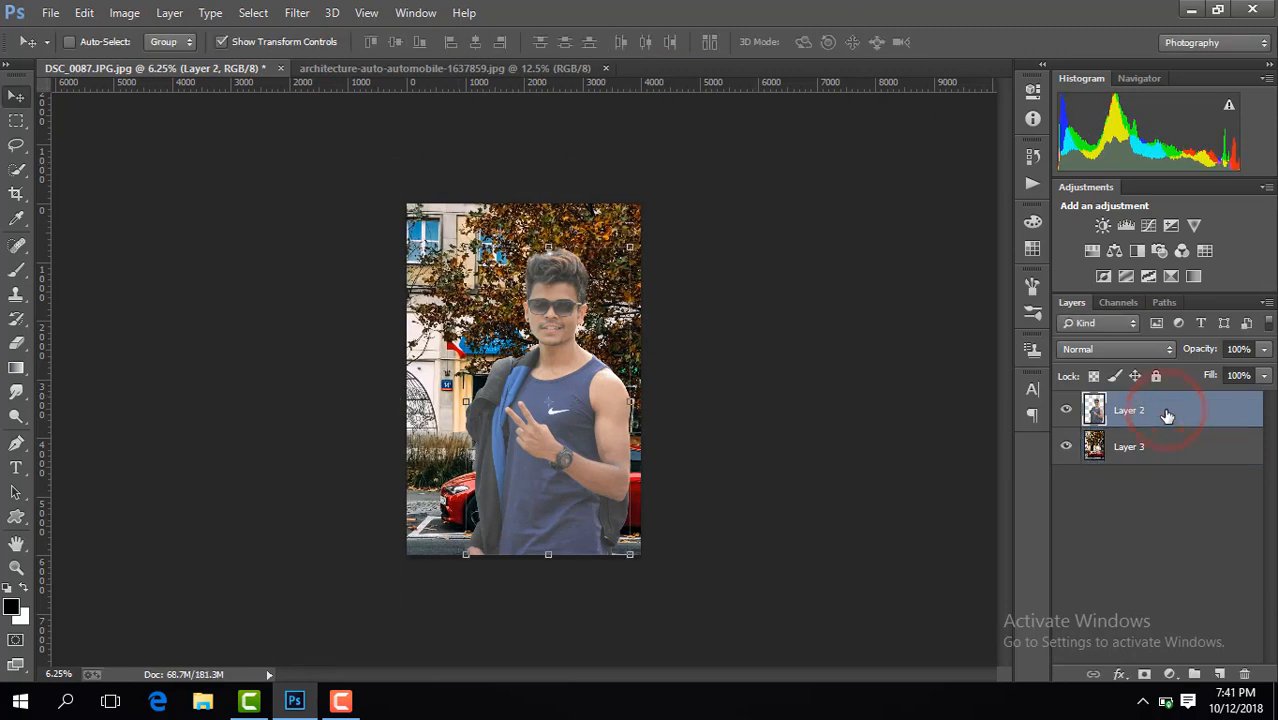
{"action": "key", "text": "ctrl+j"}
{"action": "left_click", "coordinate": [126, 13]}
{"action": "mouse_move", "coordinate": [171, 62]}
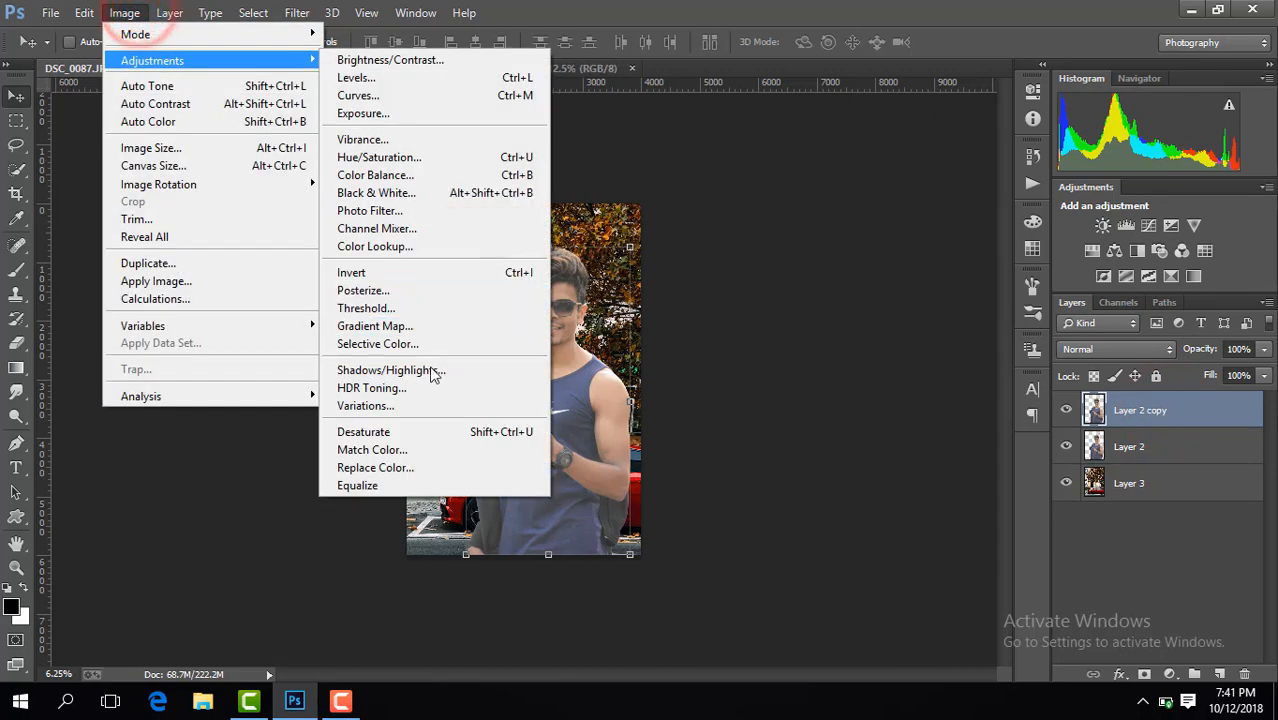
{"action": "left_click", "coordinate": [432, 372]}
{"action": "left_click", "coordinate": [1107, 214]}
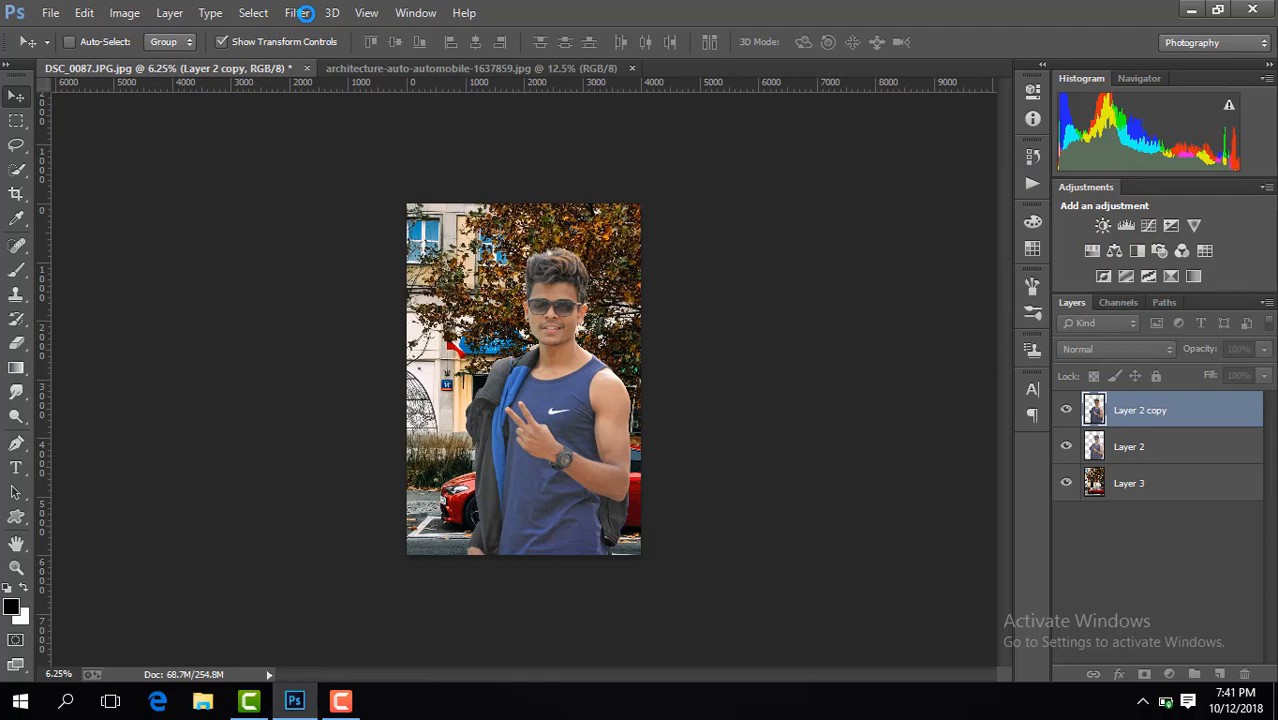
Step: Open the Camera Raw Filter on the man's copy and set Contrast +52, Blacks -41, Clarity about +20 and Vibrance +31
{"action": "left_click", "coordinate": [296, 13]}
{"action": "left_click", "coordinate": [356, 120]}
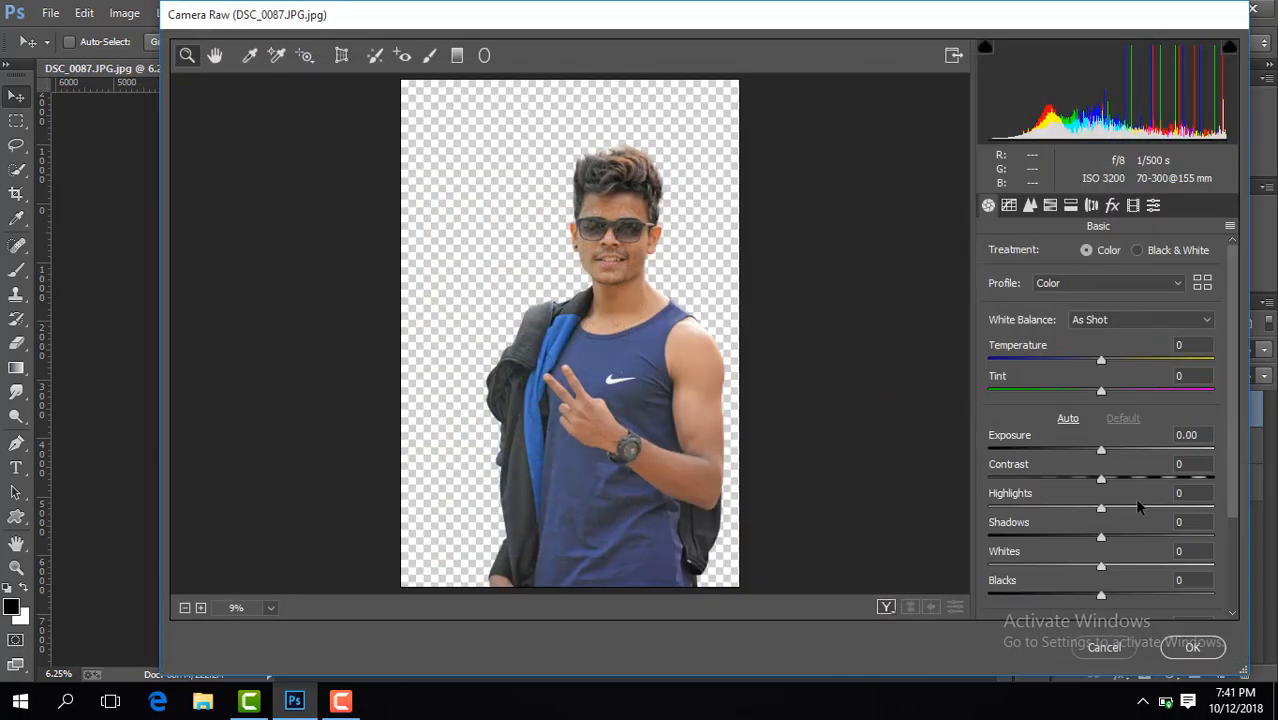
{"action": "left_click_drag", "start_coordinate": [1126, 482], "coordinate": [1159, 478]}
{"action": "left_click_drag", "start_coordinate": [1100, 595], "coordinate": [1055, 595]}
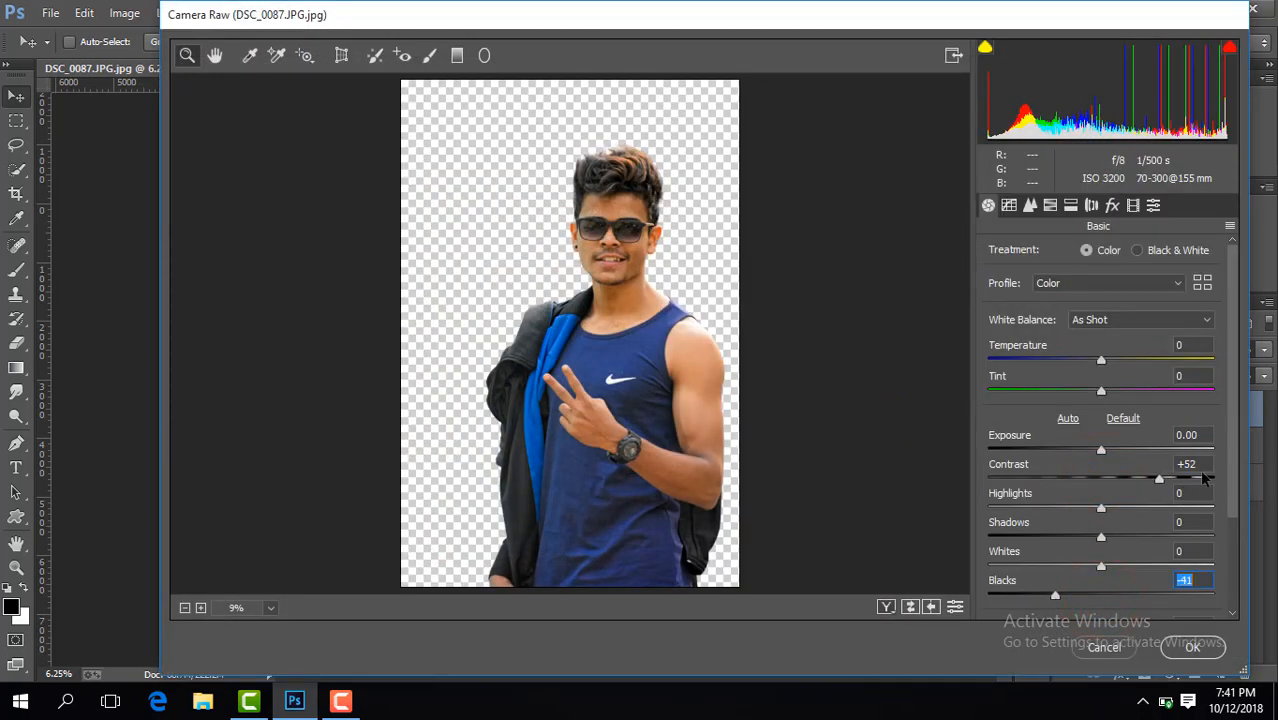
{"action": "left_click_drag", "start_coordinate": [1236, 468], "coordinate": [1236, 533]}
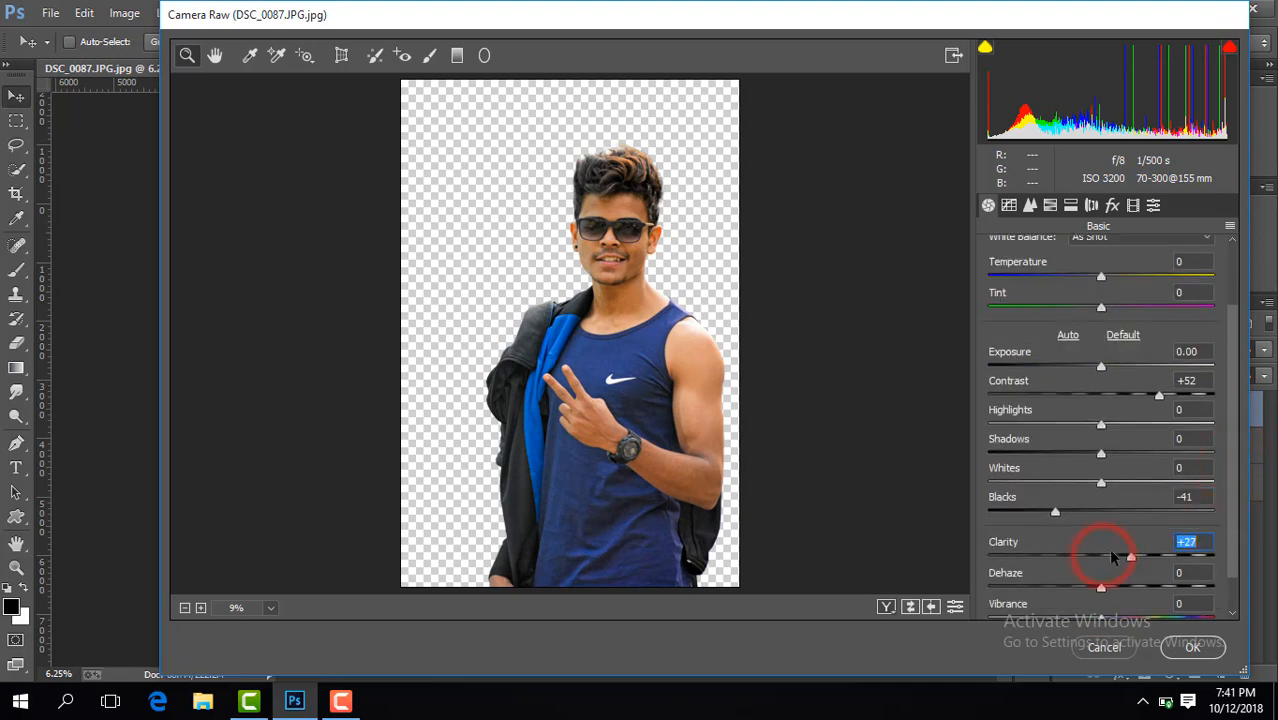
{"action": "left_click_drag", "start_coordinate": [1101, 618], "coordinate": [1135, 618]}
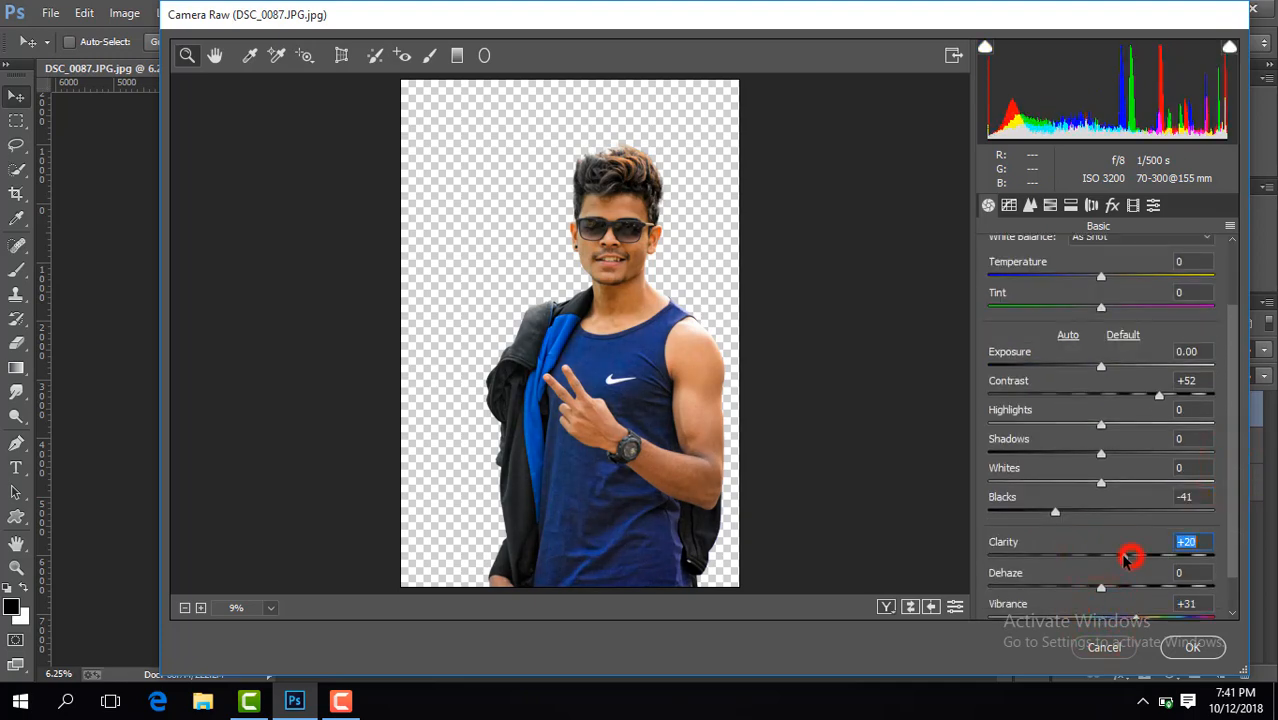
Step: Set HSL saturation to Yellows -100, Greens -100, Aquas +20, Blues +23 and Oranges about -10, with Oranges luminance about +14
{"action": "left_click", "coordinate": [1050, 205]}
{"action": "left_click", "coordinate": [1070, 250]}
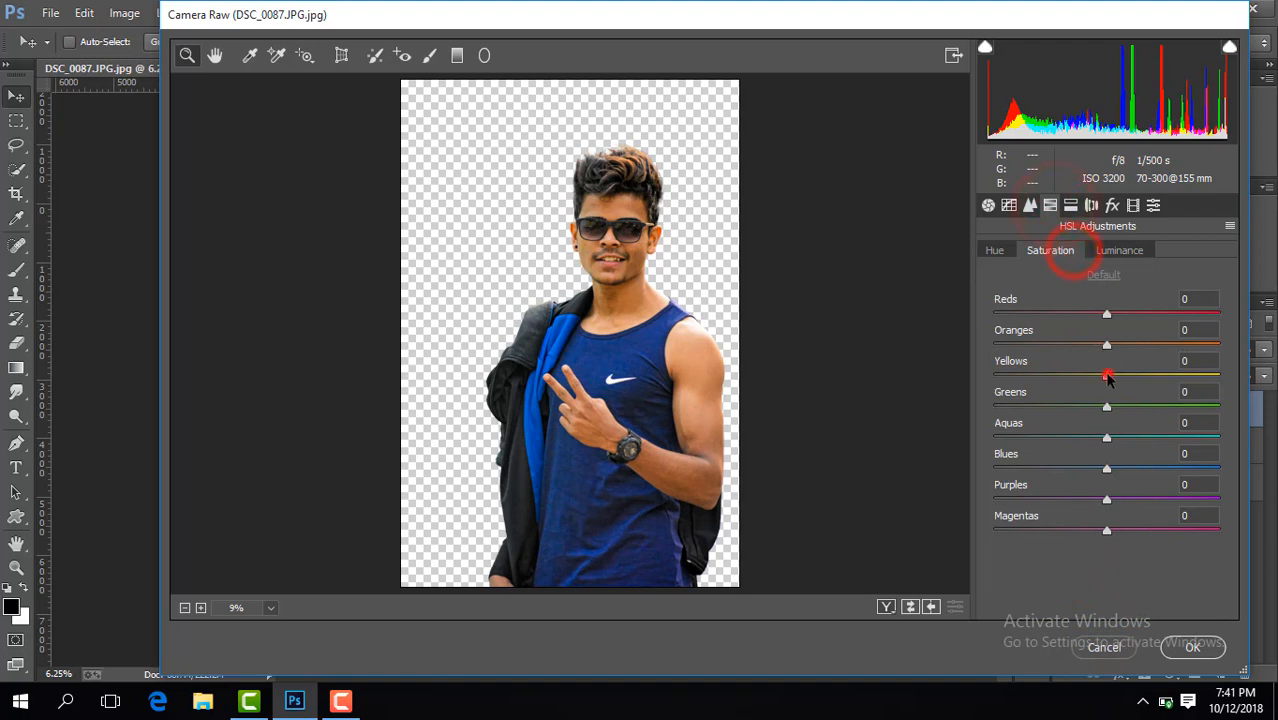
{"action": "left_click_drag", "start_coordinate": [1107, 376], "coordinate": [994, 376]}
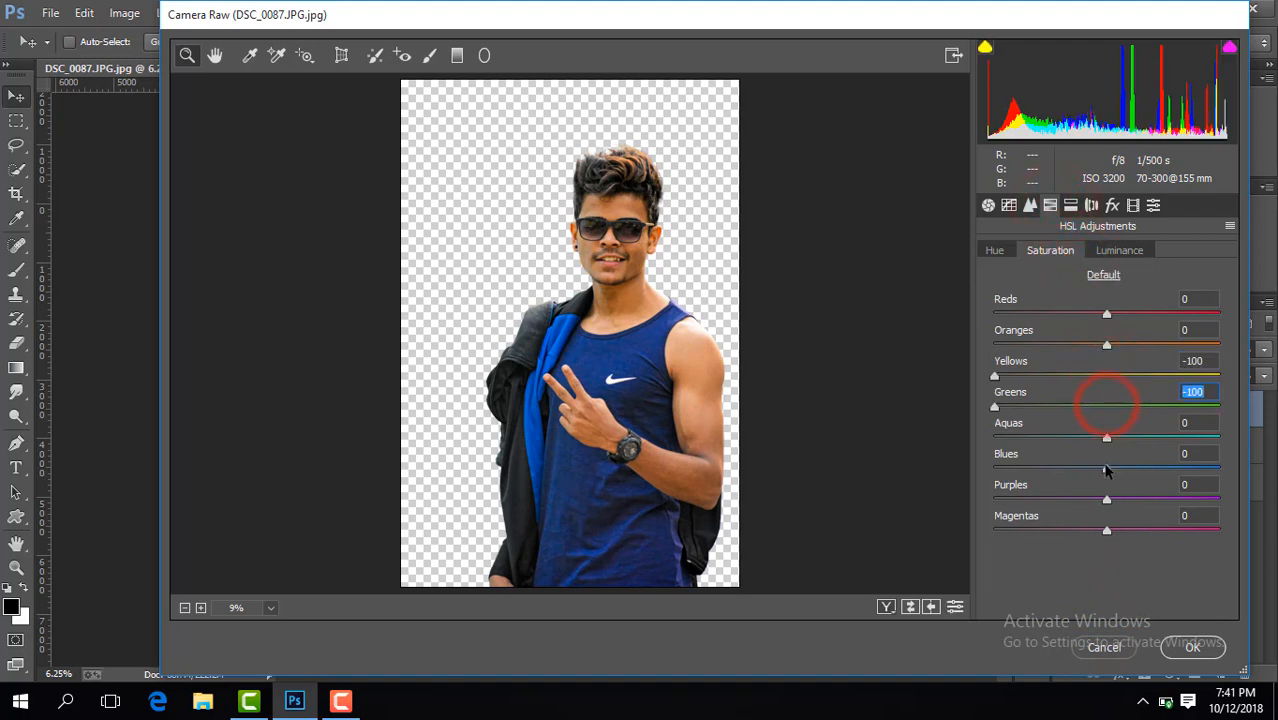
{"action": "left_click_drag", "start_coordinate": [1106, 468], "coordinate": [1132, 468]}
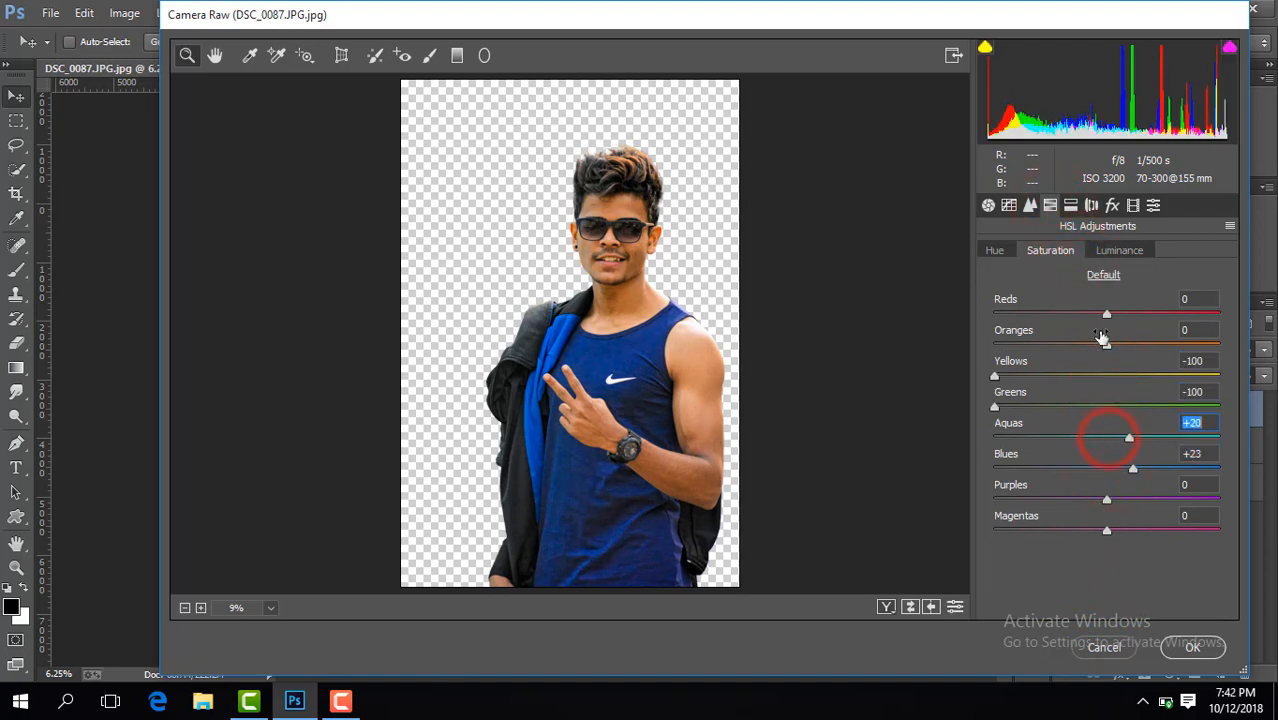
{"action": "left_click", "coordinate": [1119, 250]}
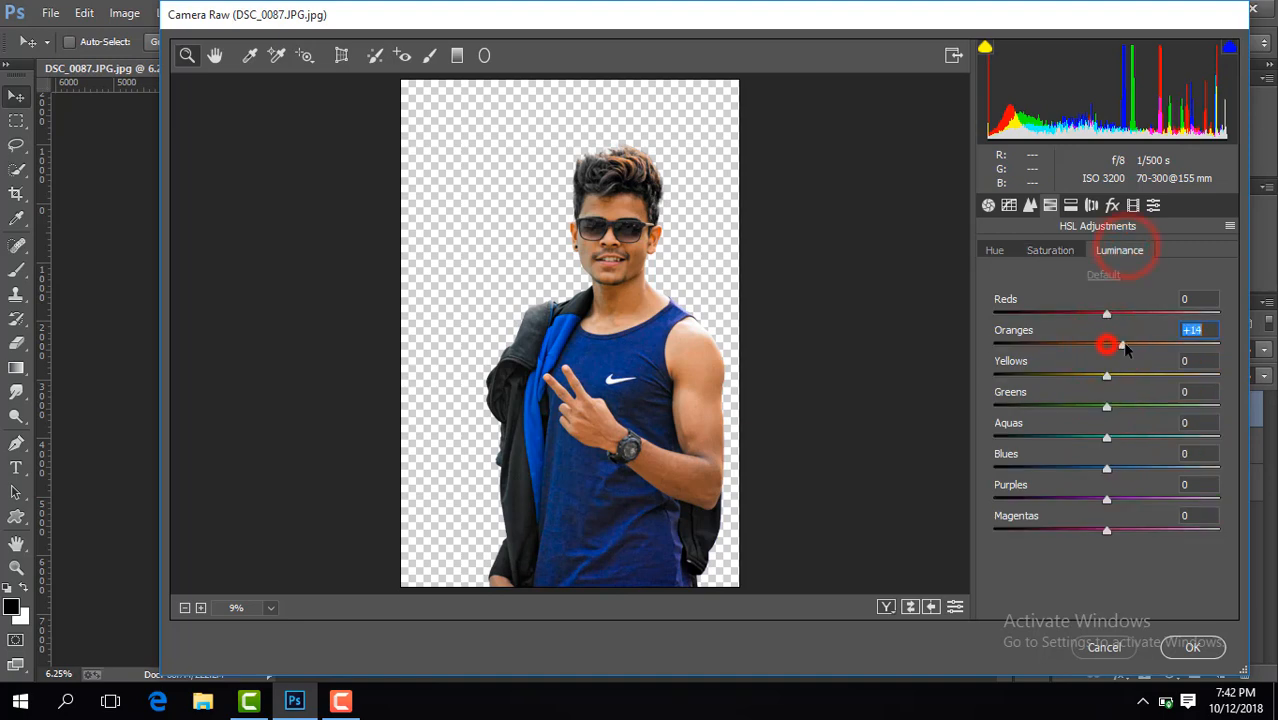
{"action": "left_click", "coordinate": [1066, 250]}
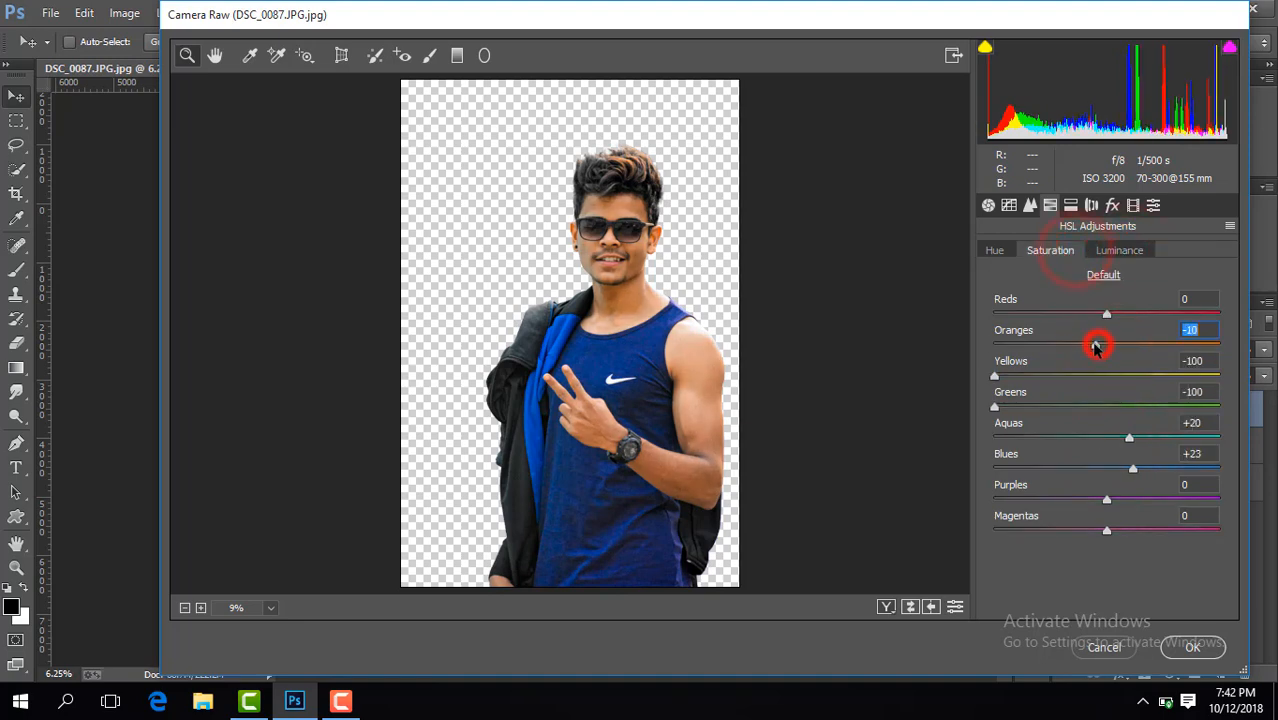
Step: Set the sharpening amount to 46, add slight luminance noise reduction, and apply the Camera Raw Filter
{"action": "left_click", "coordinate": [1029, 205]}
{"action": "left_click_drag", "start_coordinate": [989, 282], "coordinate": [1057, 282]}
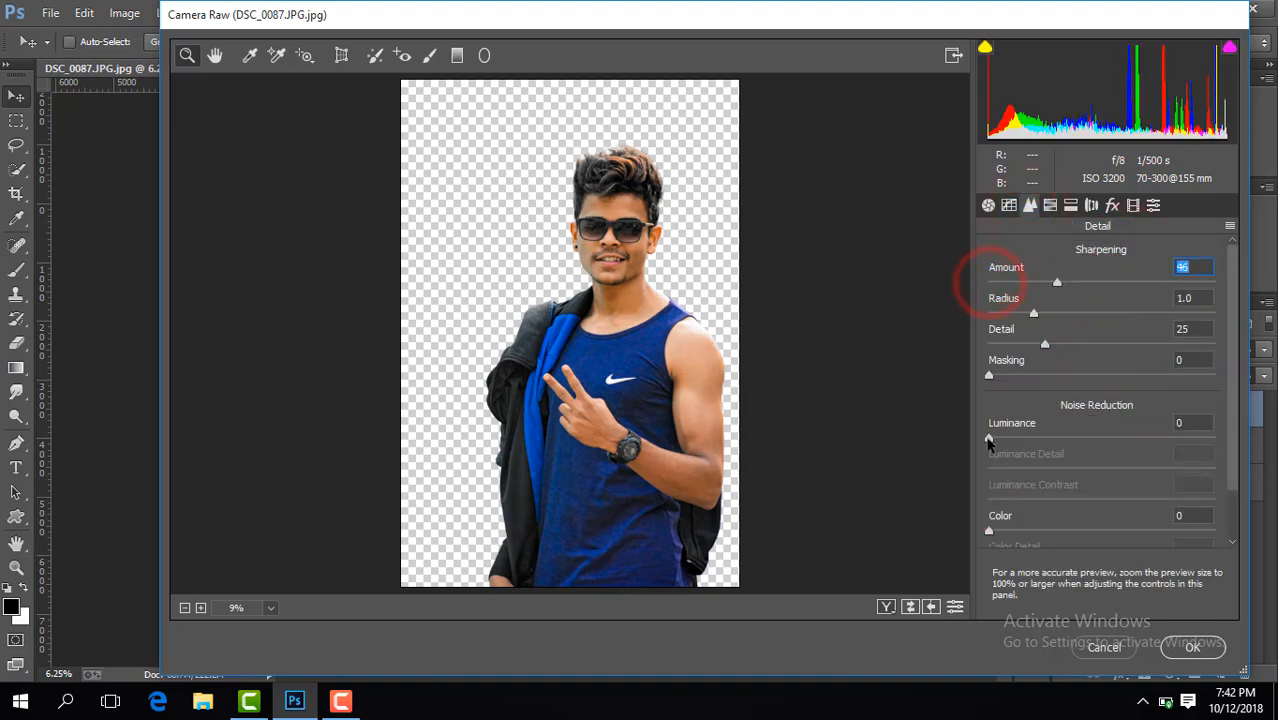
{"action": "left_click_drag", "start_coordinate": [989, 440], "coordinate": [1000, 440]}
{"action": "left_click", "coordinate": [1190, 647]}
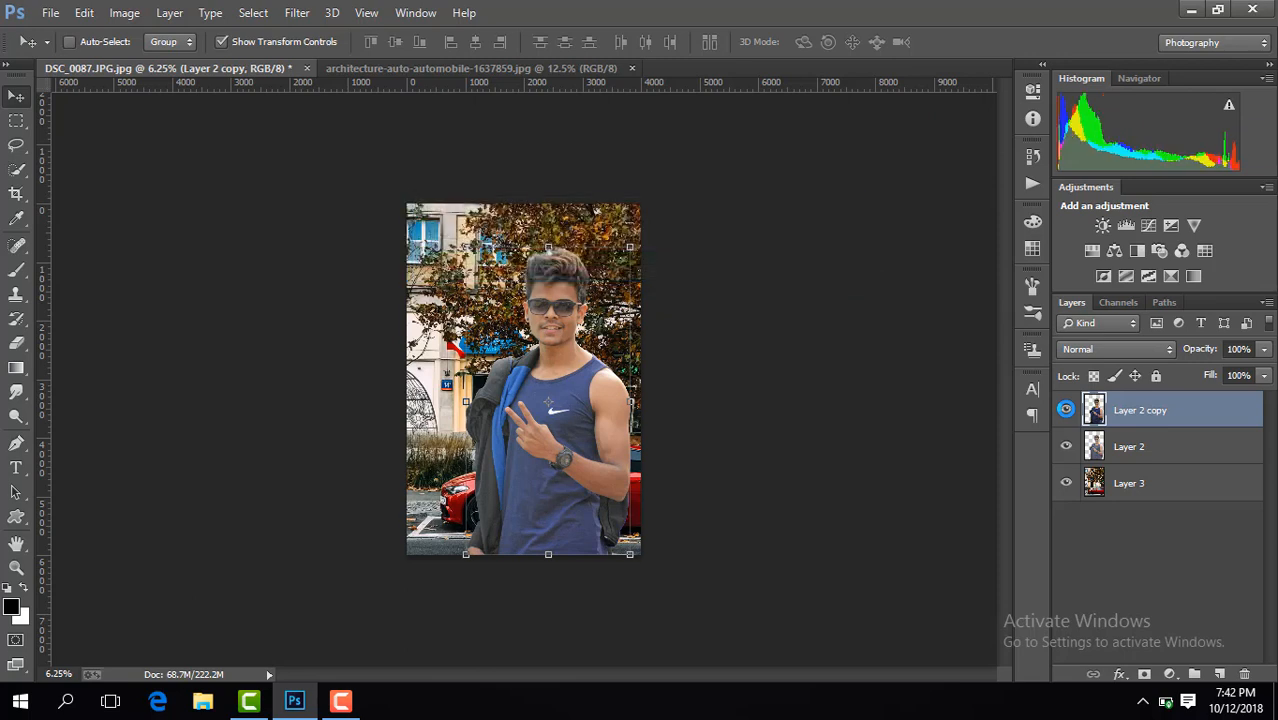
Step: Compare the image with and without Layer 2 copy, and make the street background on Layer 3 the active layer
{"action": "left_click", "coordinate": [1063, 411]}
{"action": "left_click", "coordinate": [1063, 411]}
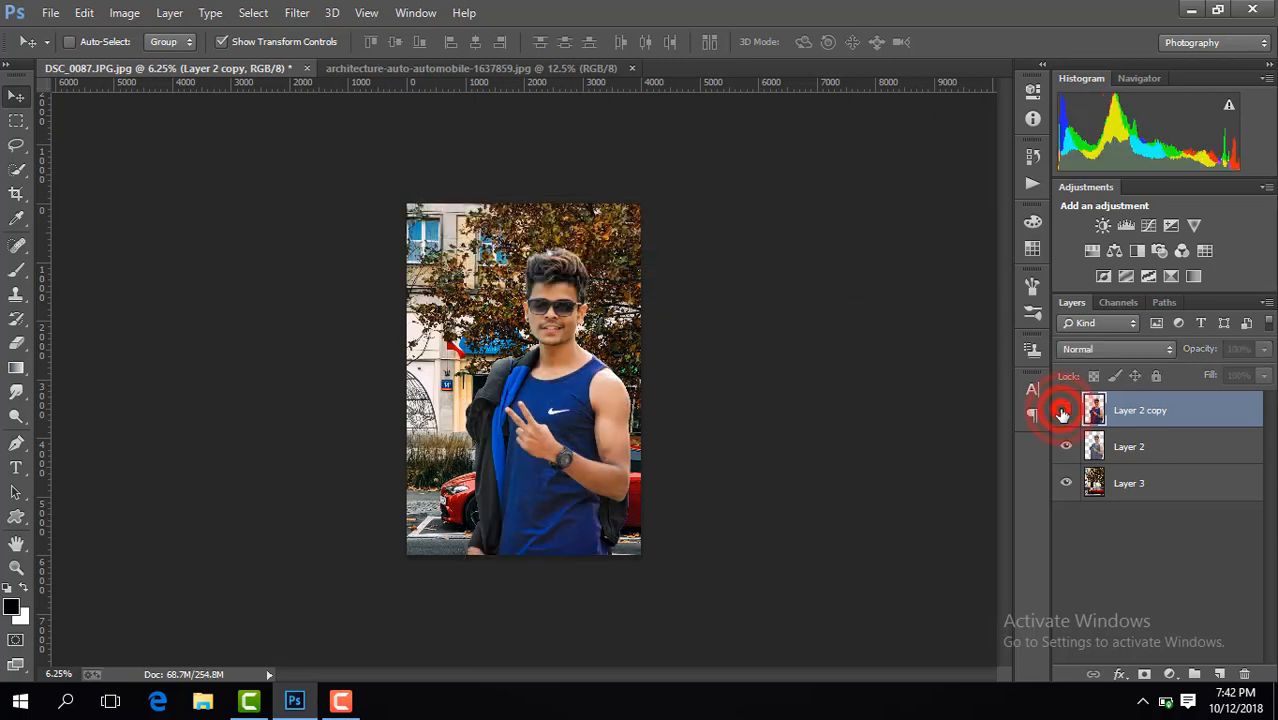
{"action": "left_click", "coordinate": [1063, 411]}
{"action": "left_click", "coordinate": [1063, 411]}
{"action": "left_click", "coordinate": [1162, 483]}
{"action": "left_click", "coordinate": [16, 193]}
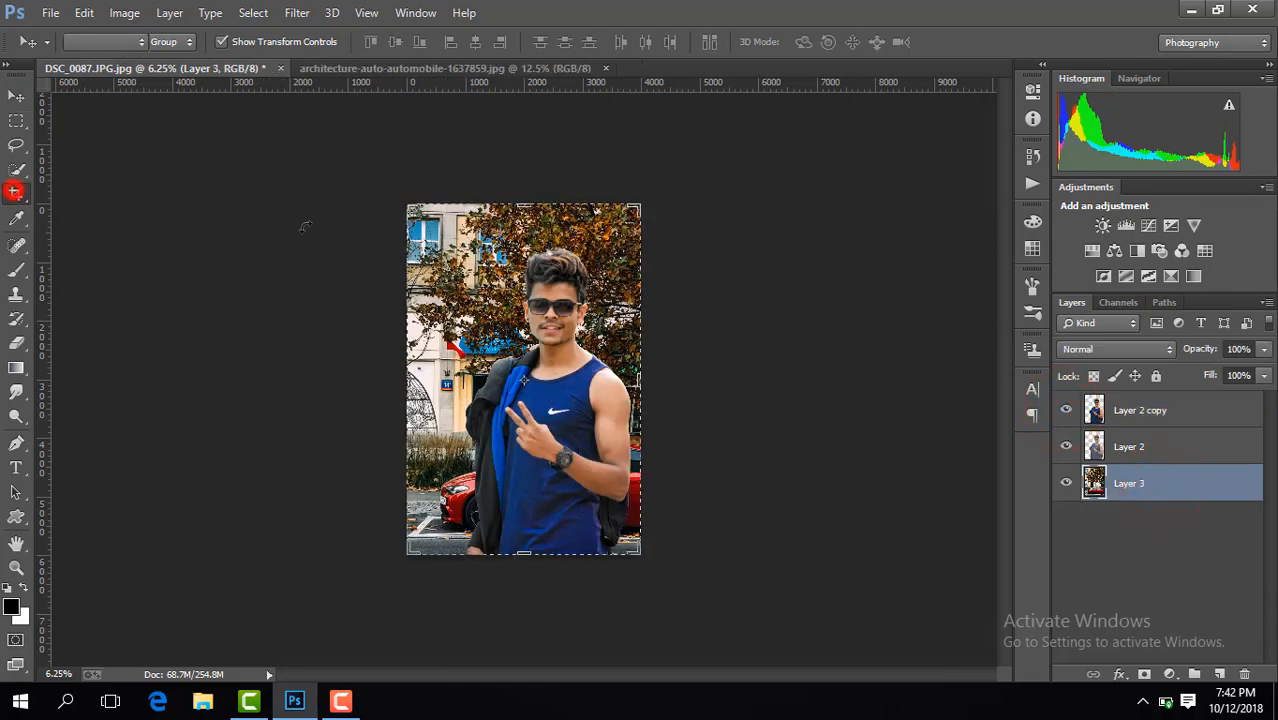
{"action": "left_click", "coordinate": [525, 300]}
{"action": "key", "text": "Escape"}
Step: Apply a Gaussian Blur with a radius of 37.4 pixels to the street background on Layer 3
{"action": "left_click", "coordinate": [297, 13]}
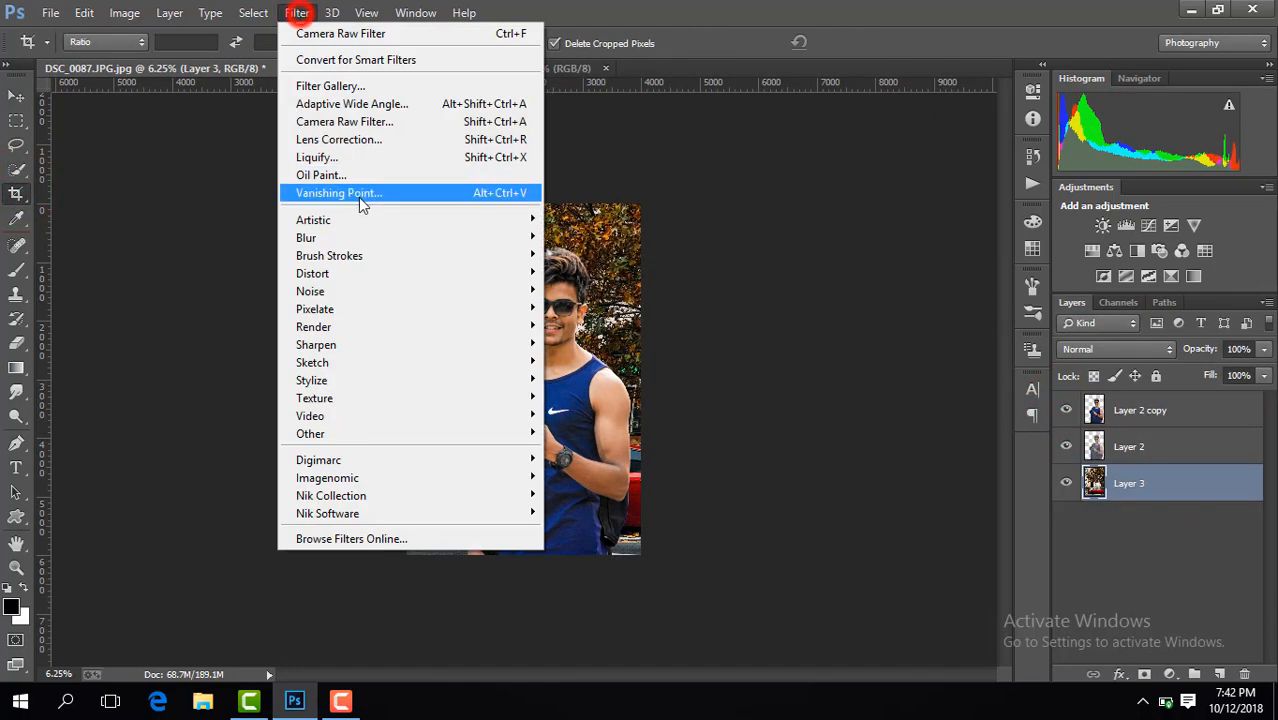
{"action": "mouse_move", "coordinate": [380, 237]}
{"action": "left_click", "coordinate": [600, 370]}
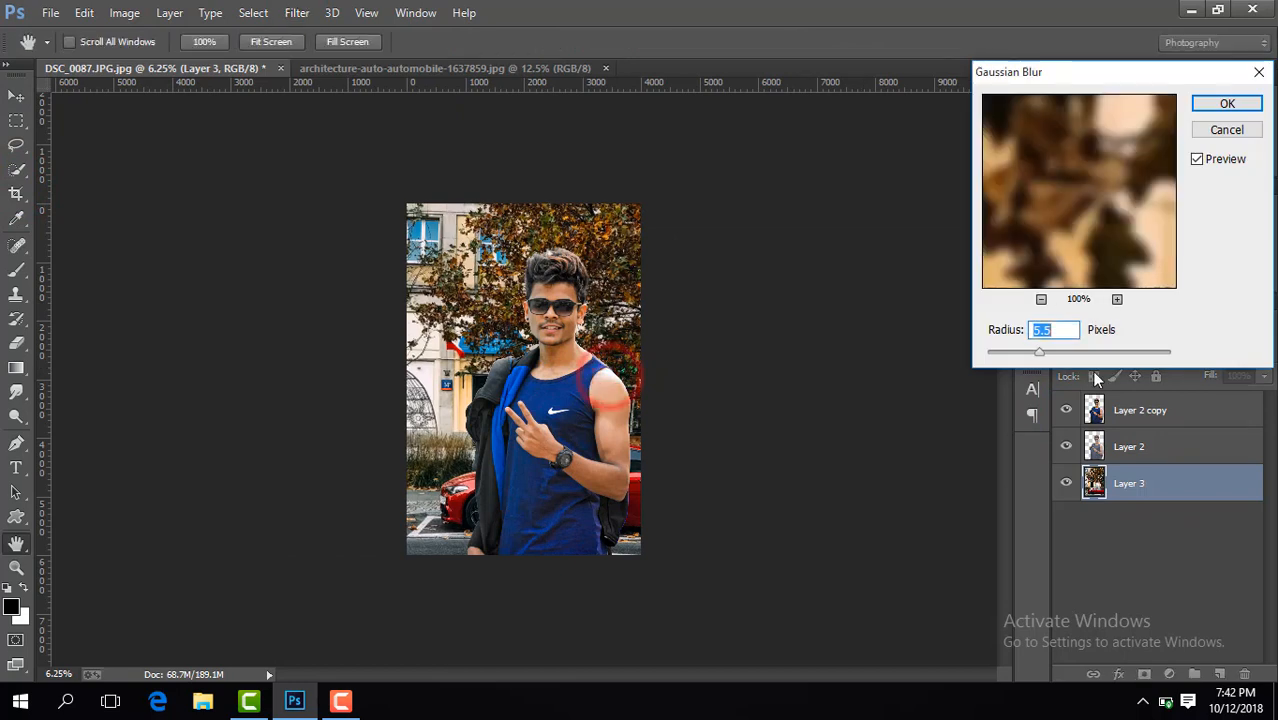
{"action": "left_click_drag", "start_coordinate": [1055, 351], "coordinate": [1077, 358]}
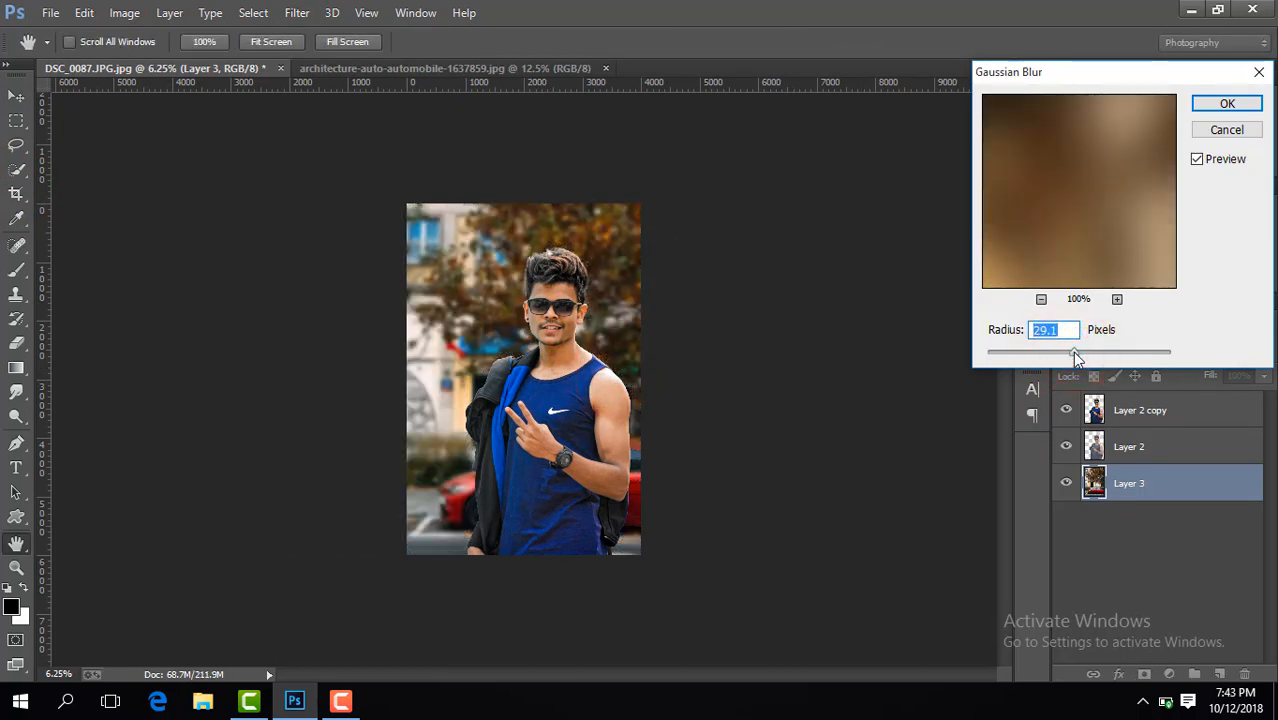
{"action": "left_click_drag", "start_coordinate": [1077, 358], "coordinate": [1082, 358]}
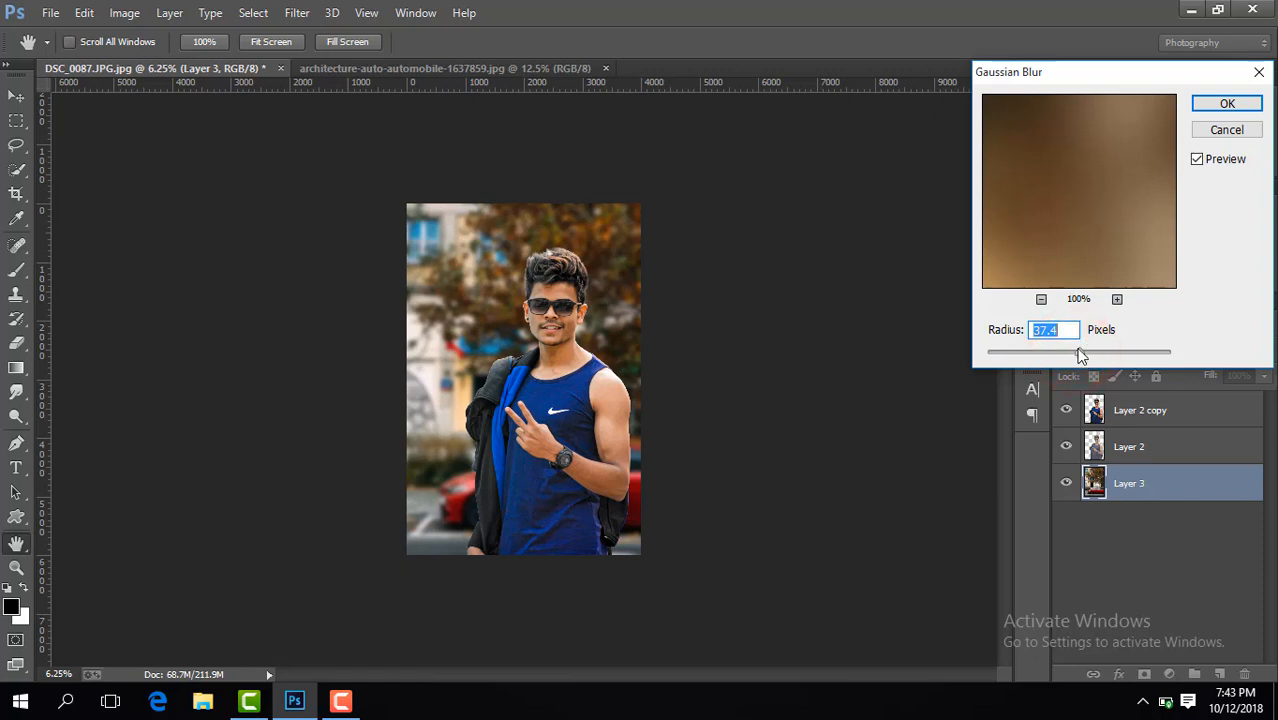
{"action": "left_click", "coordinate": [1236, 104]}
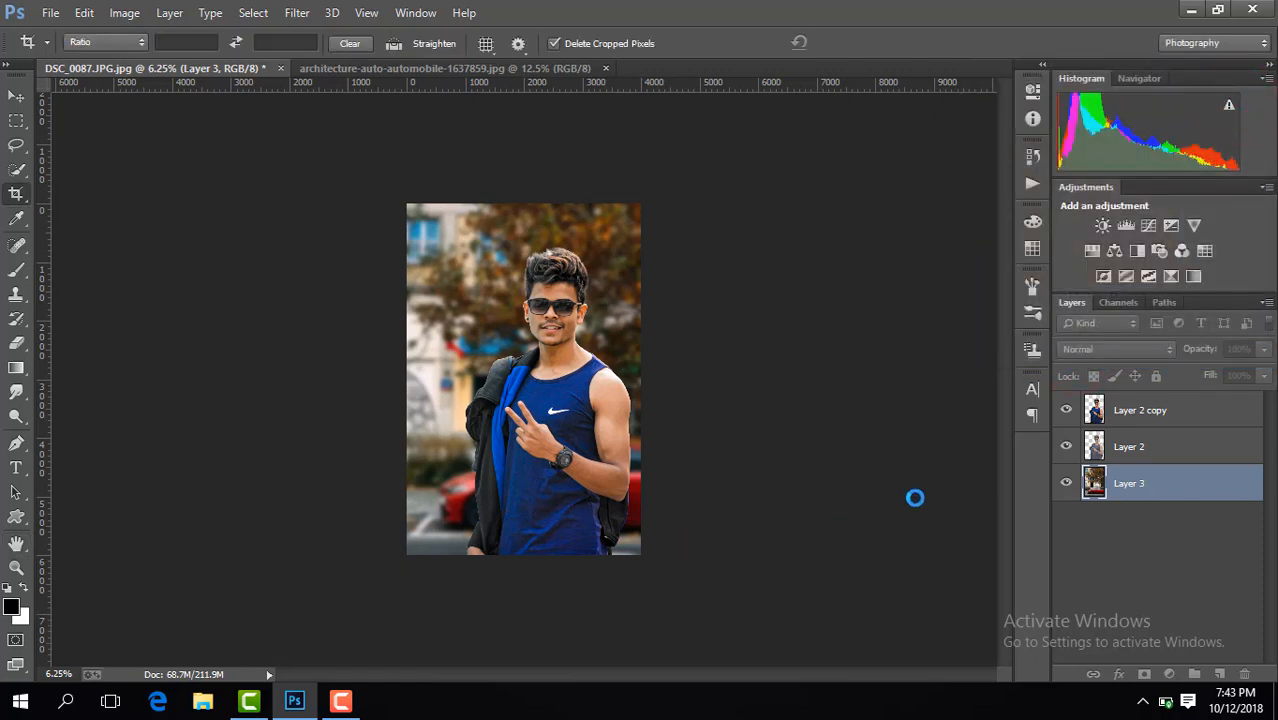
Step: Duplicate the blurred background and, in the Camera Raw Filter, set Contrast +31, Blacks -18, Clarity +26 and Vibrance +30
{"action": "key", "text": "ctrl+j"}
{"action": "left_click", "coordinate": [297, 12]}
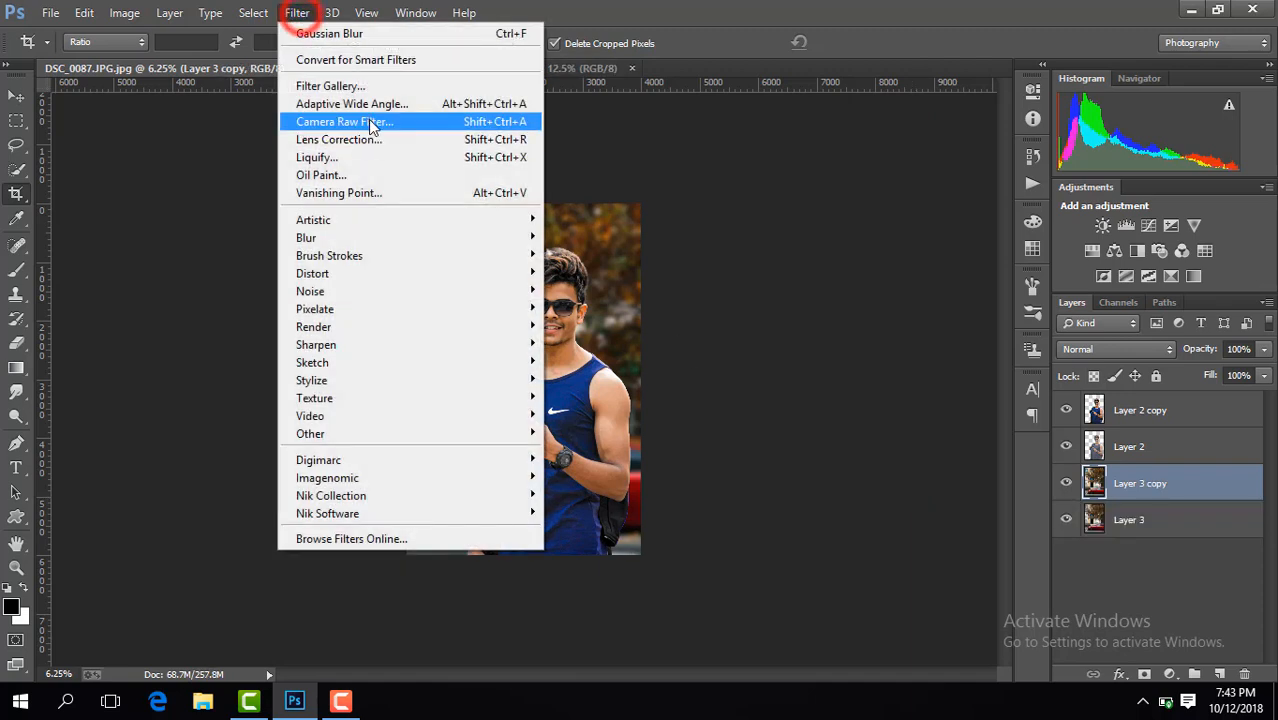
{"action": "left_click", "coordinate": [370, 122]}
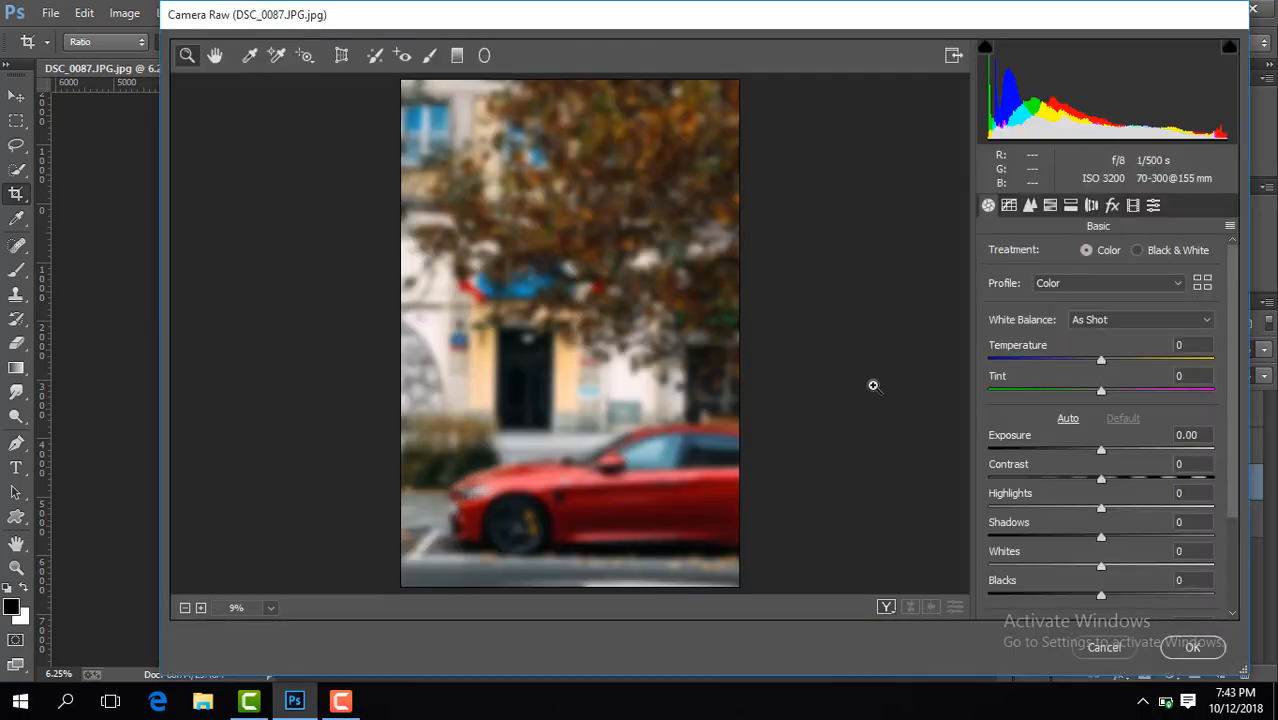
{"action": "left_click_drag", "start_coordinate": [1105, 480], "coordinate": [1135, 482]}
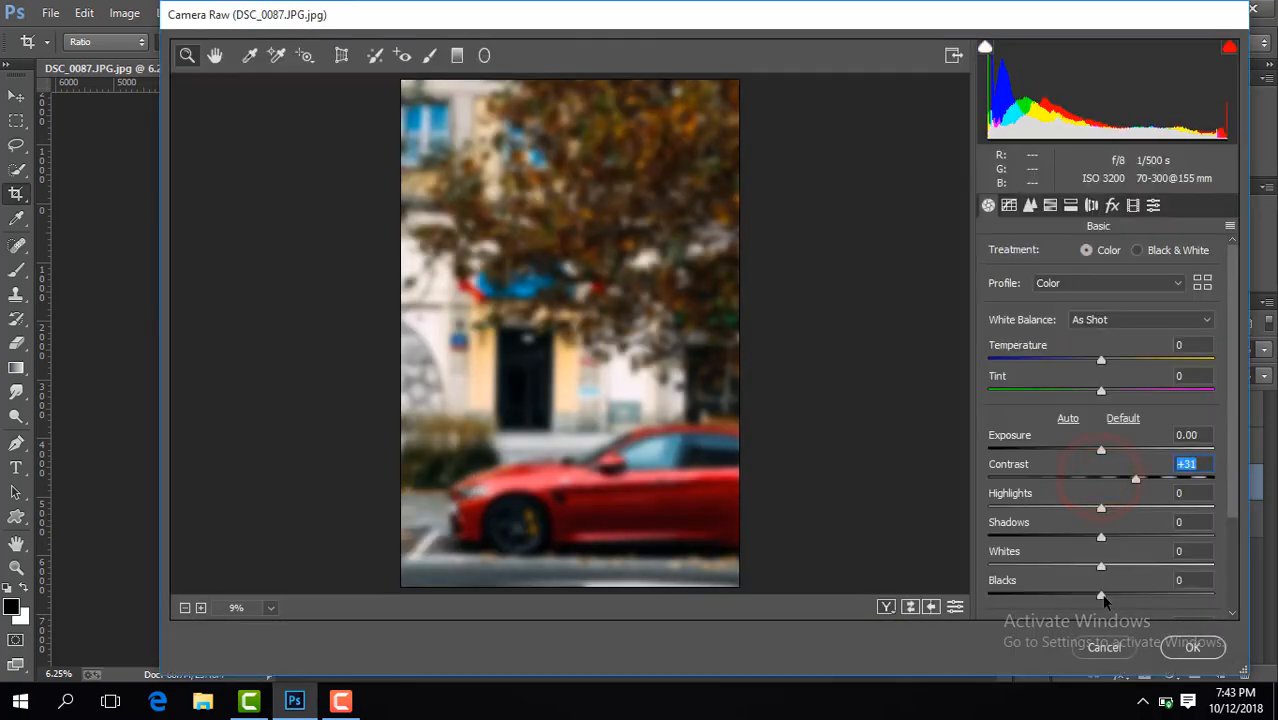
{"action": "left_click_drag", "start_coordinate": [1102, 596], "coordinate": [1083, 600]}
{"action": "left_click_drag", "start_coordinate": [1235, 459], "coordinate": [1128, 521]}
{"action": "left_click_drag", "start_coordinate": [1101, 582], "coordinate": [1137, 584]}
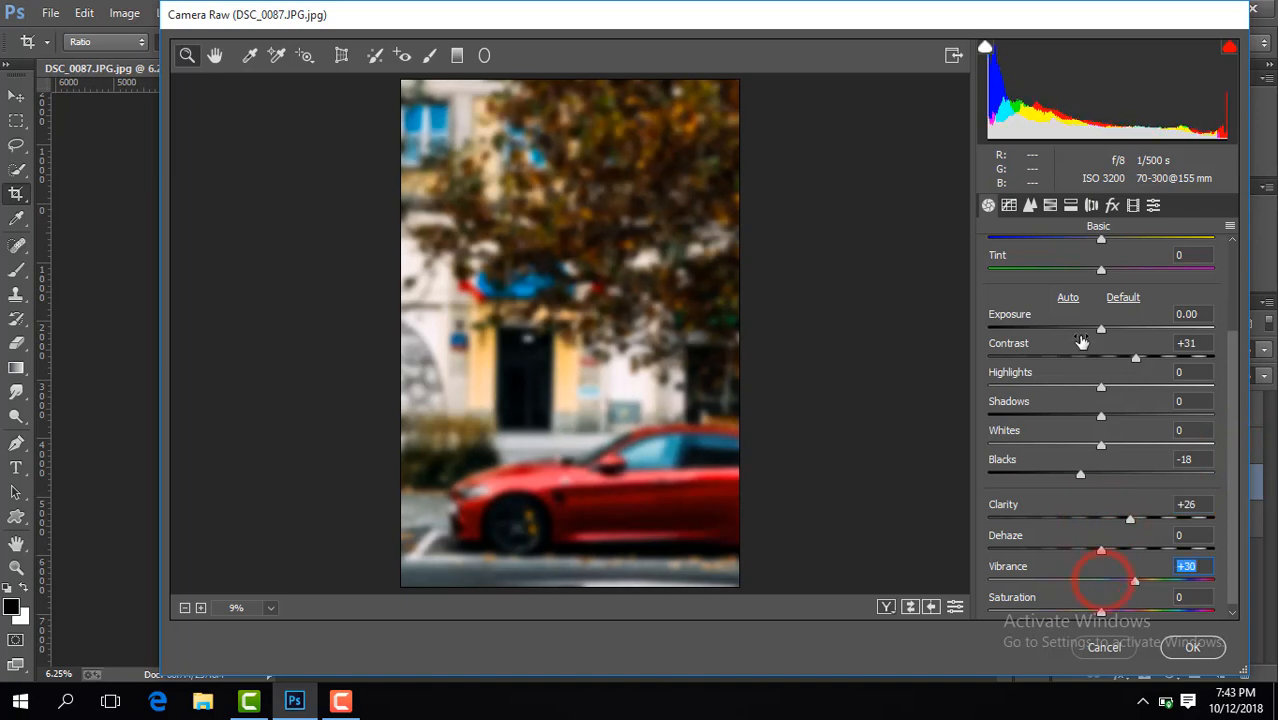
Step: Set the background's HSL saturation to Yellows -100, Greens -100, Aquas +24 and Blues +28, and apply the filter
{"action": "left_click", "coordinate": [1048, 206]}
{"action": "left_click_drag", "start_coordinate": [1106, 376], "coordinate": [976, 382]}
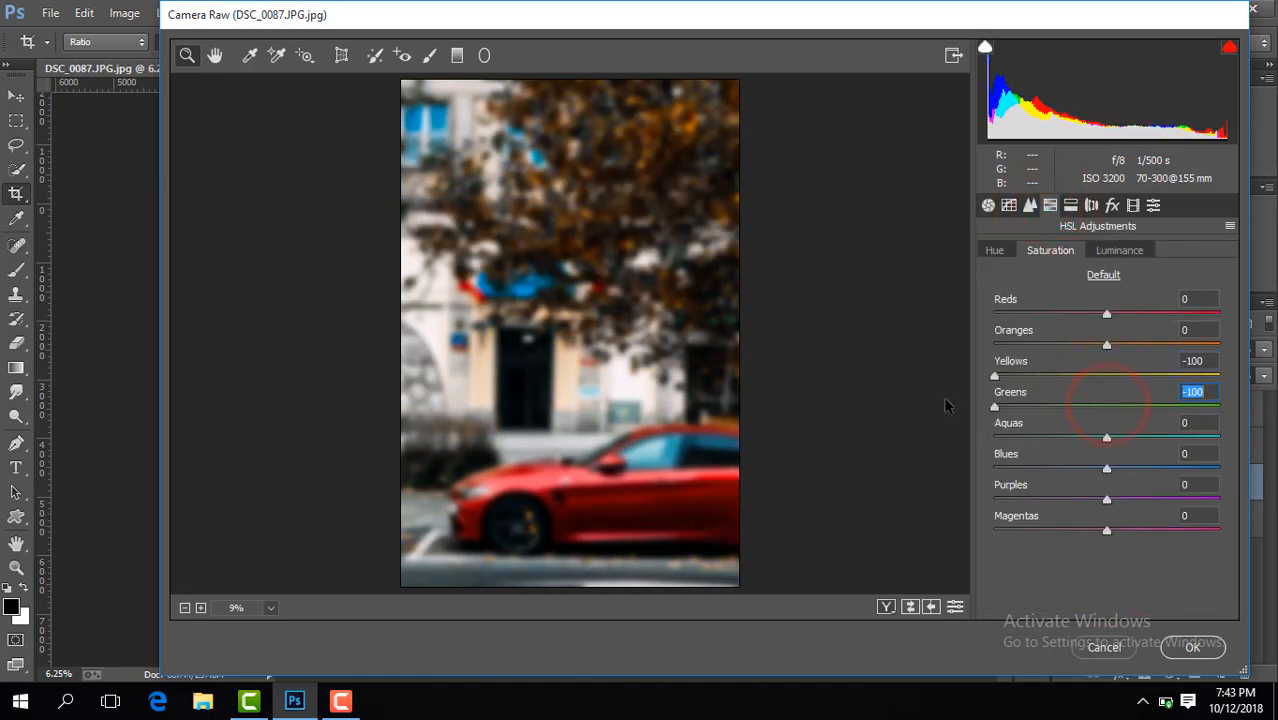
{"action": "left_click_drag", "start_coordinate": [1107, 439], "coordinate": [1133, 439]}
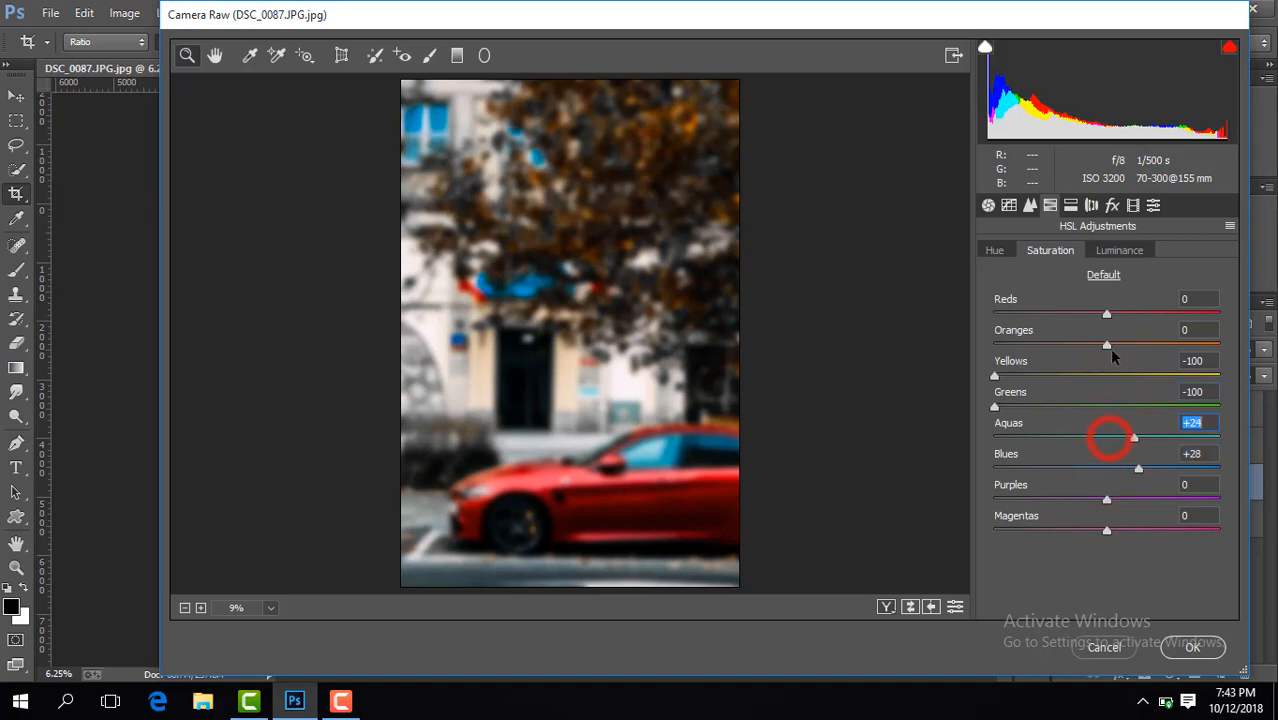
{"action": "left_click", "coordinate": [1188, 647]}
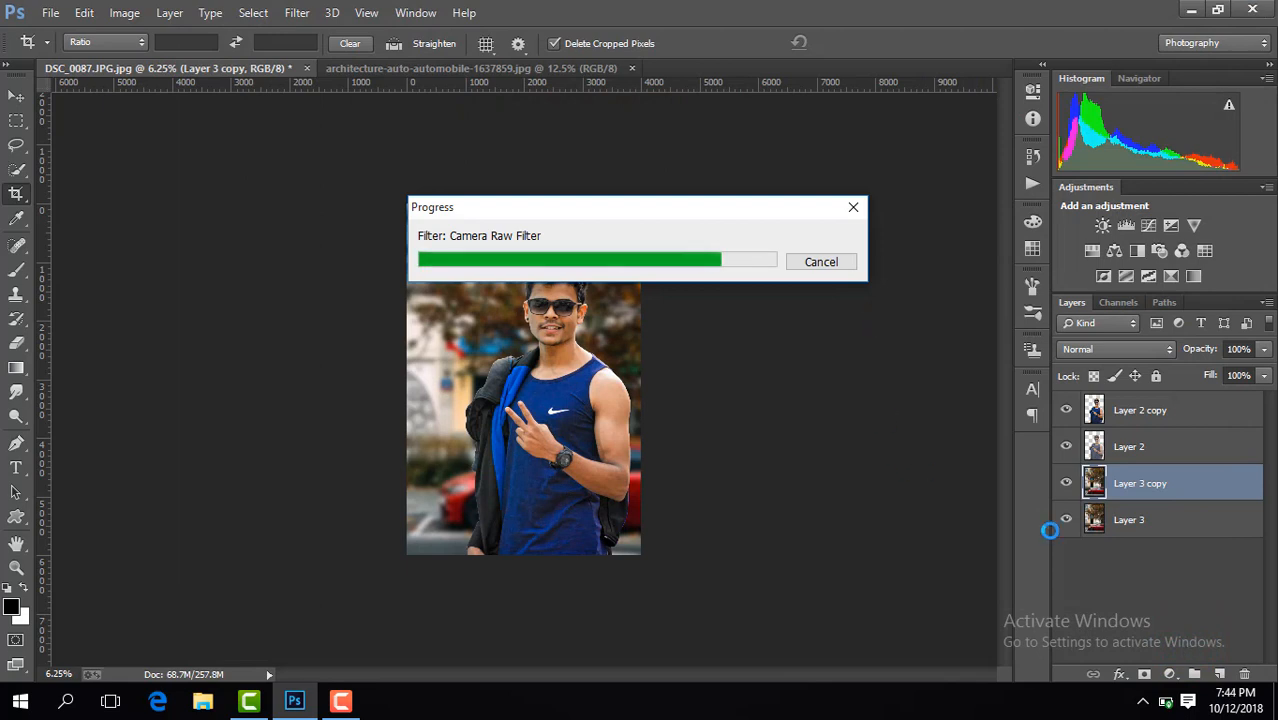
Step: Compare the background with and without the adjustments on Layer 3 copy
{"action": "left_click", "coordinate": [1066, 483]}
{"action": "left_click", "coordinate": [1066, 483]}
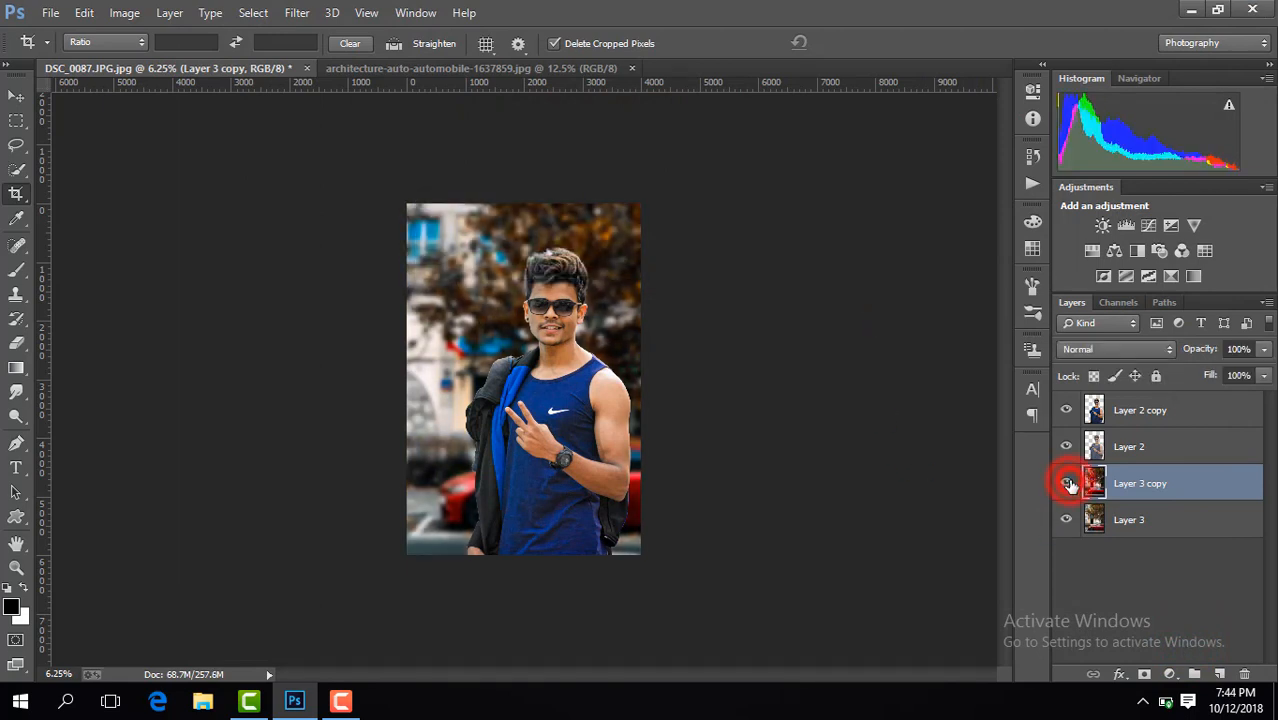
{"action": "left_click", "coordinate": [1066, 483]}
{"action": "left_click", "coordinate": [1066, 483]}
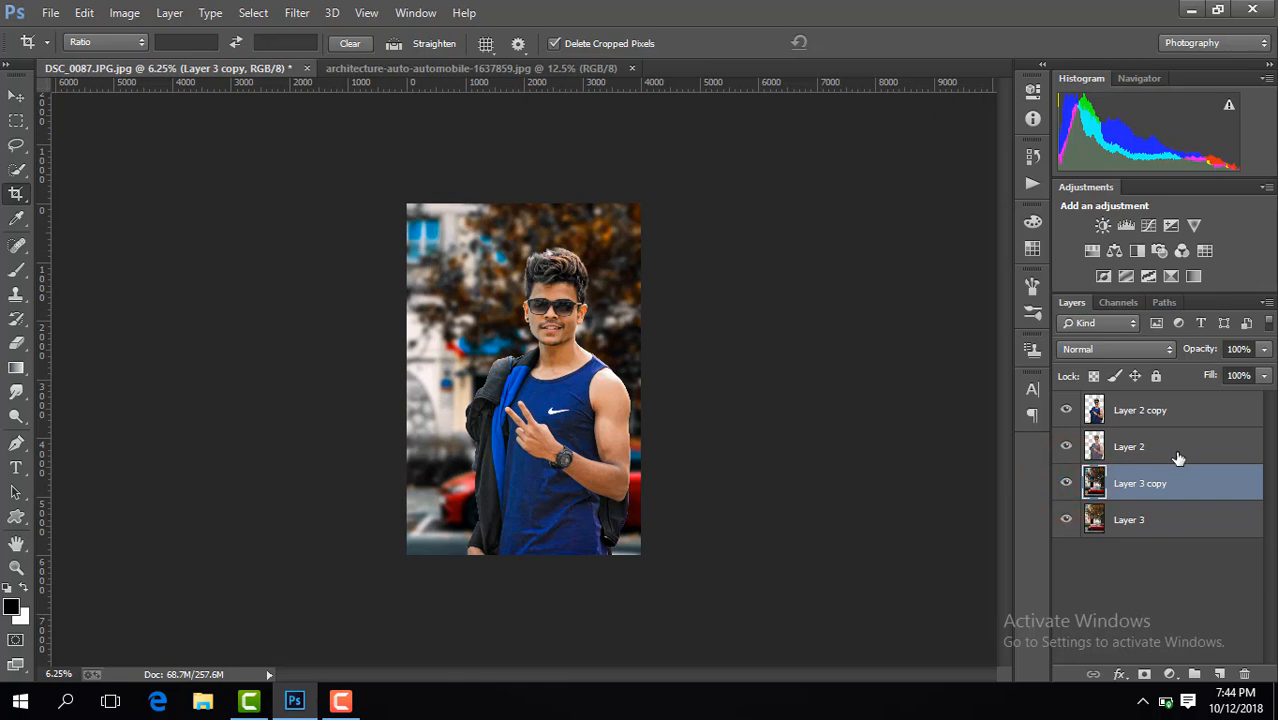
Step: Duplicate Layer 2 copy and, in the Camera Raw Filter, set Contrast +29, Shadows +12 and Blacks -31
{"action": "left_click", "coordinate": [1147, 410]}
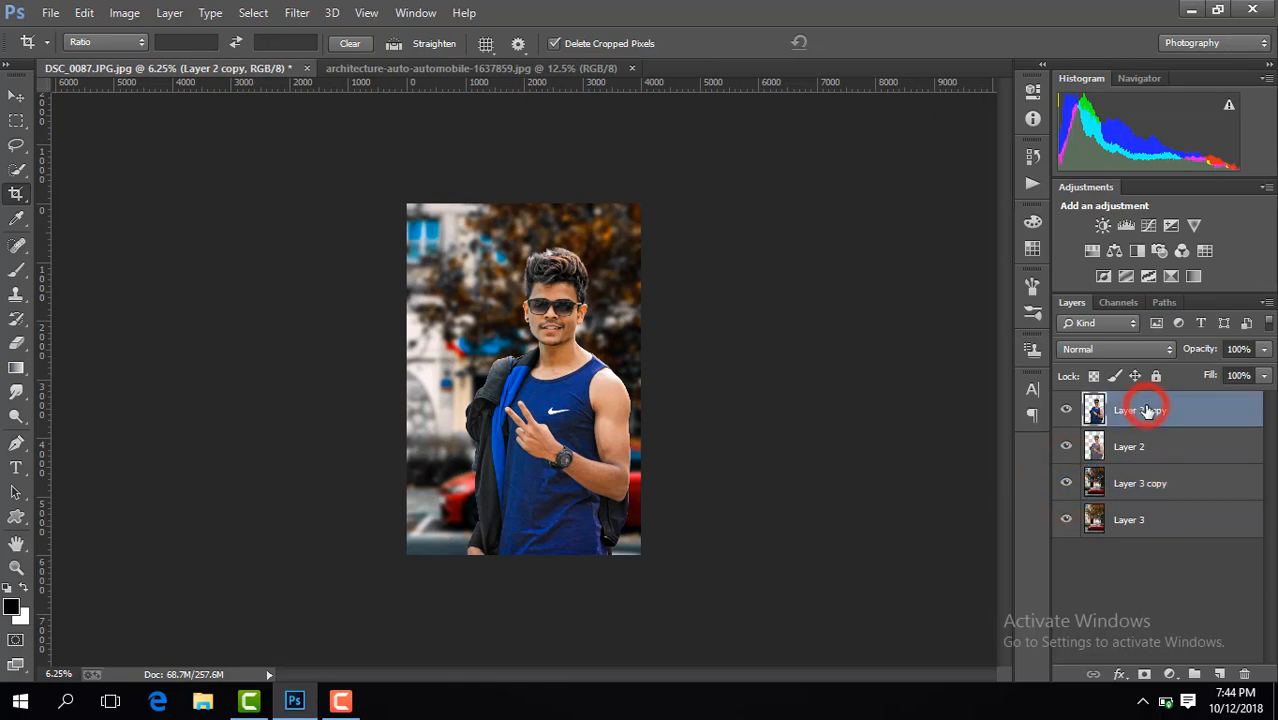
{"action": "key", "text": "ctrl+j"}
{"action": "left_click", "coordinate": [297, 13]}
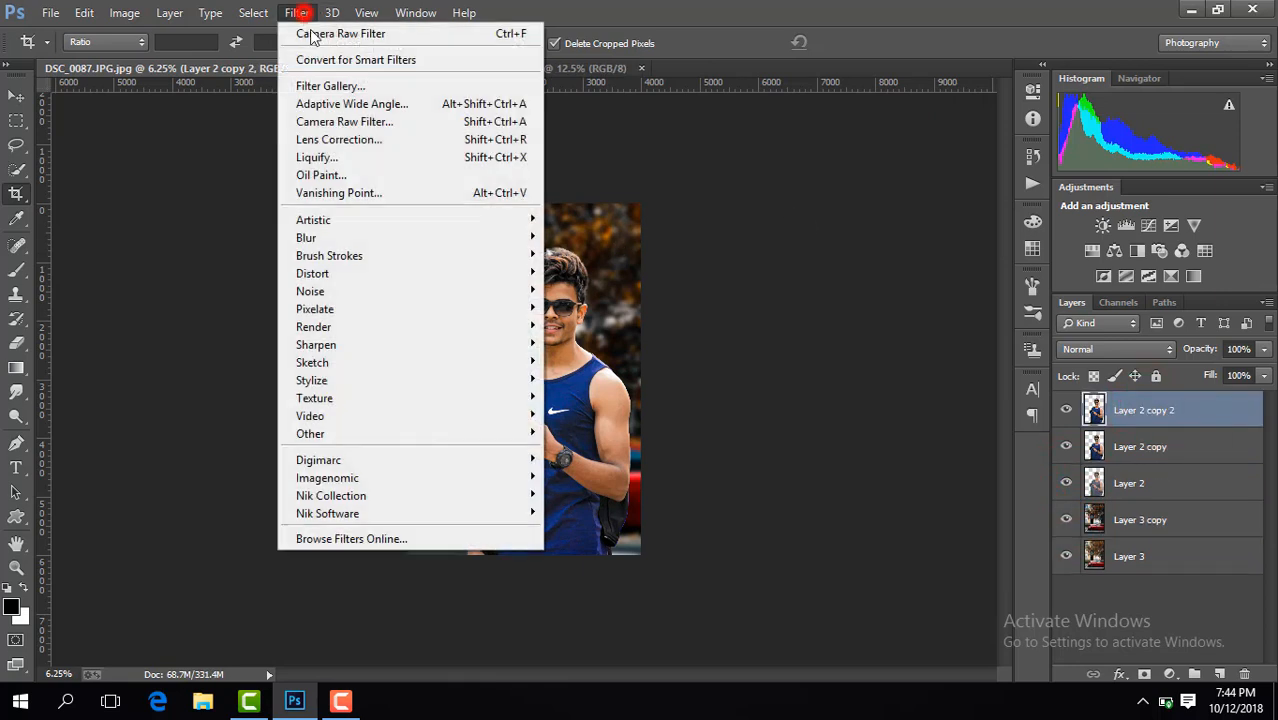
{"action": "left_click", "coordinate": [377, 121]}
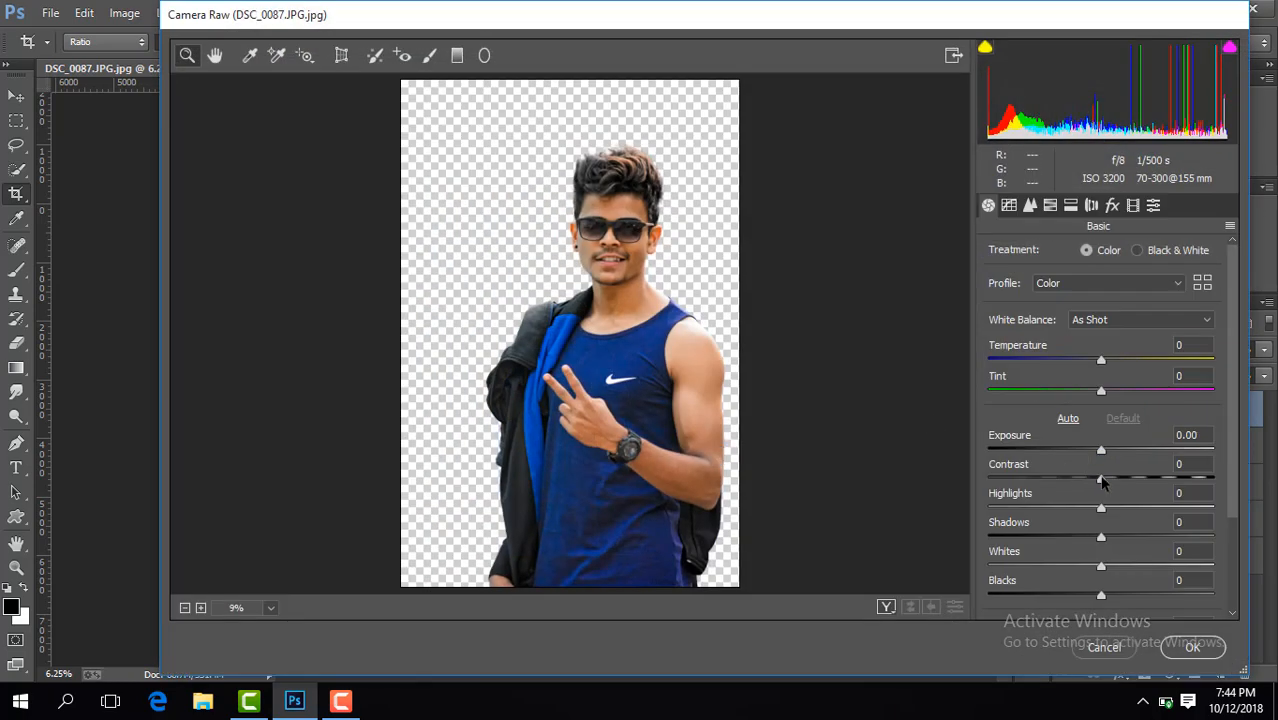
{"action": "left_click_drag", "start_coordinate": [1101, 481], "coordinate": [1134, 479]}
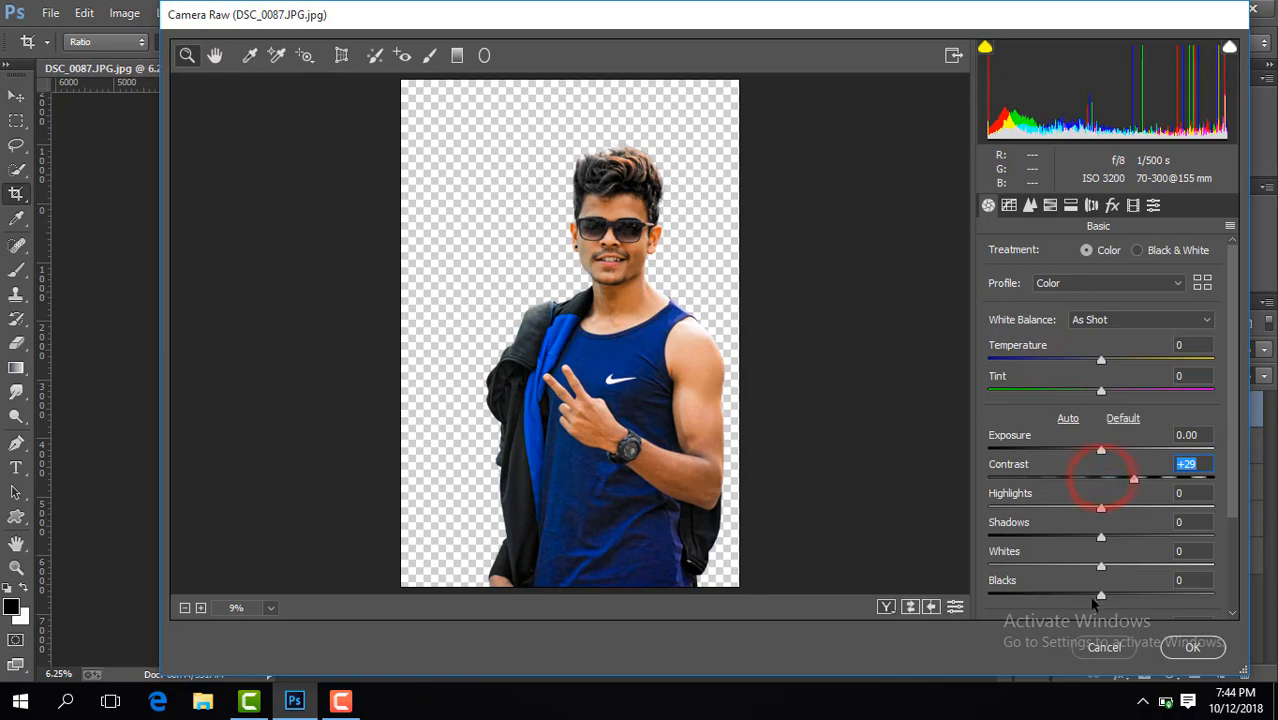
{"action": "left_click_drag", "start_coordinate": [1083, 598], "coordinate": [1065, 600]}
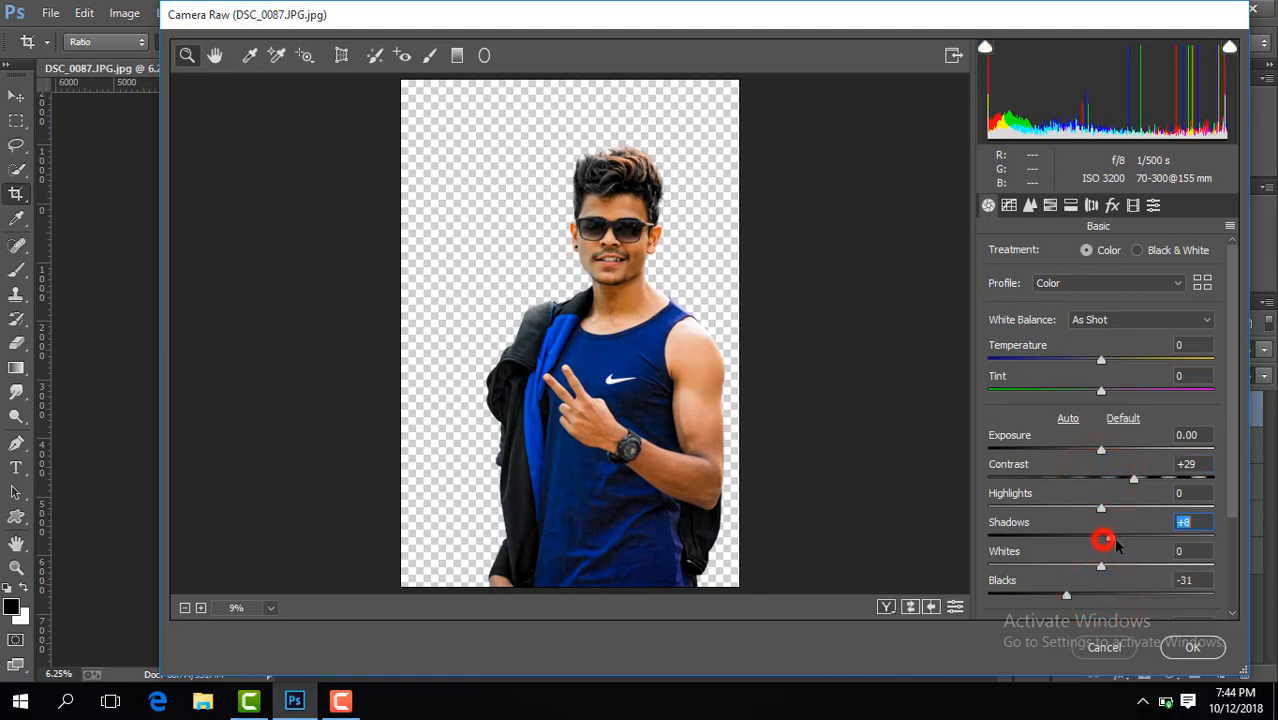
{"action": "left_click", "coordinate": [1232, 444]}
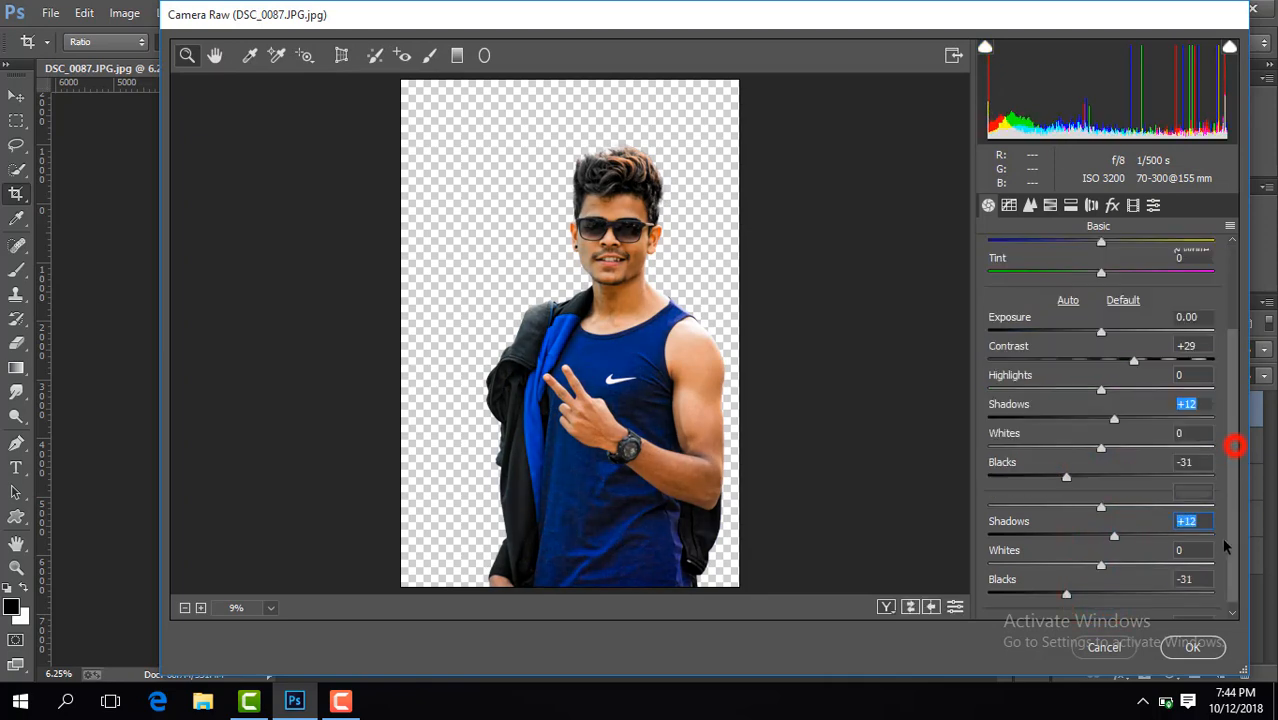
Step: Set the portrait's Clarity to +15, Vibrance to +11 and Temperature to +1
{"action": "left_click_drag", "start_coordinate": [1118, 513], "coordinate": [1119, 512]}
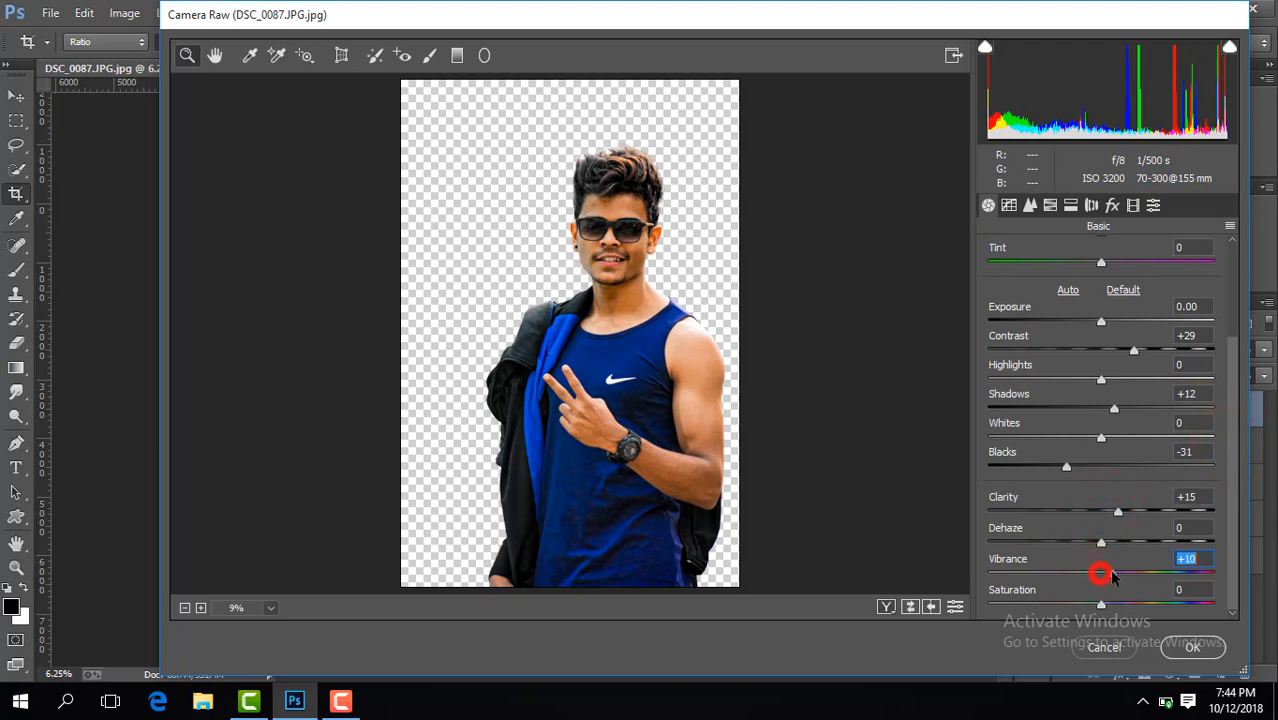
{"action": "left_click_drag", "start_coordinate": [1113, 576], "coordinate": [1114, 574]}
{"action": "left_click_drag", "start_coordinate": [1233, 350], "coordinate": [1104, 291]}
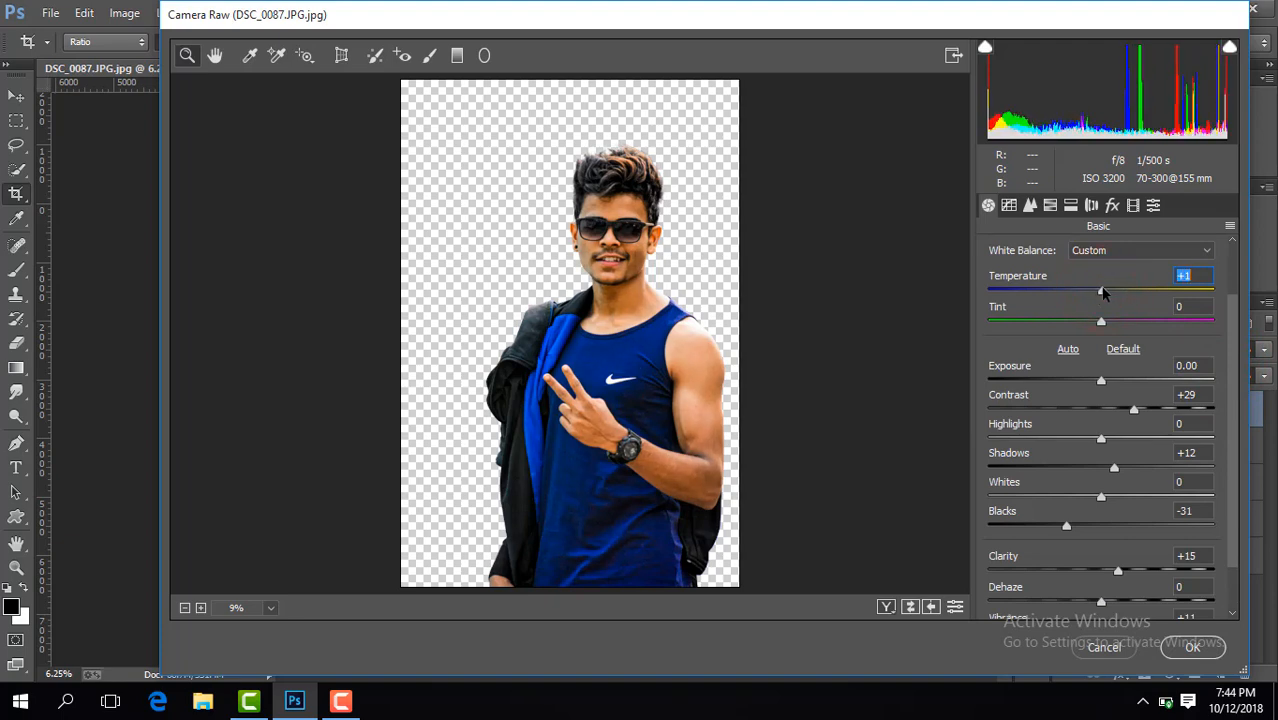
Step: Set the portrait's HSL saturation to Oranges -5, Yellows -38, Greens -100, Aquas +9 and Blues +18, and the Oranges luminance to about +10
{"action": "left_click", "coordinate": [1050, 205]}
{"action": "left_click_drag", "start_coordinate": [1106, 376], "coordinate": [957, 385]}
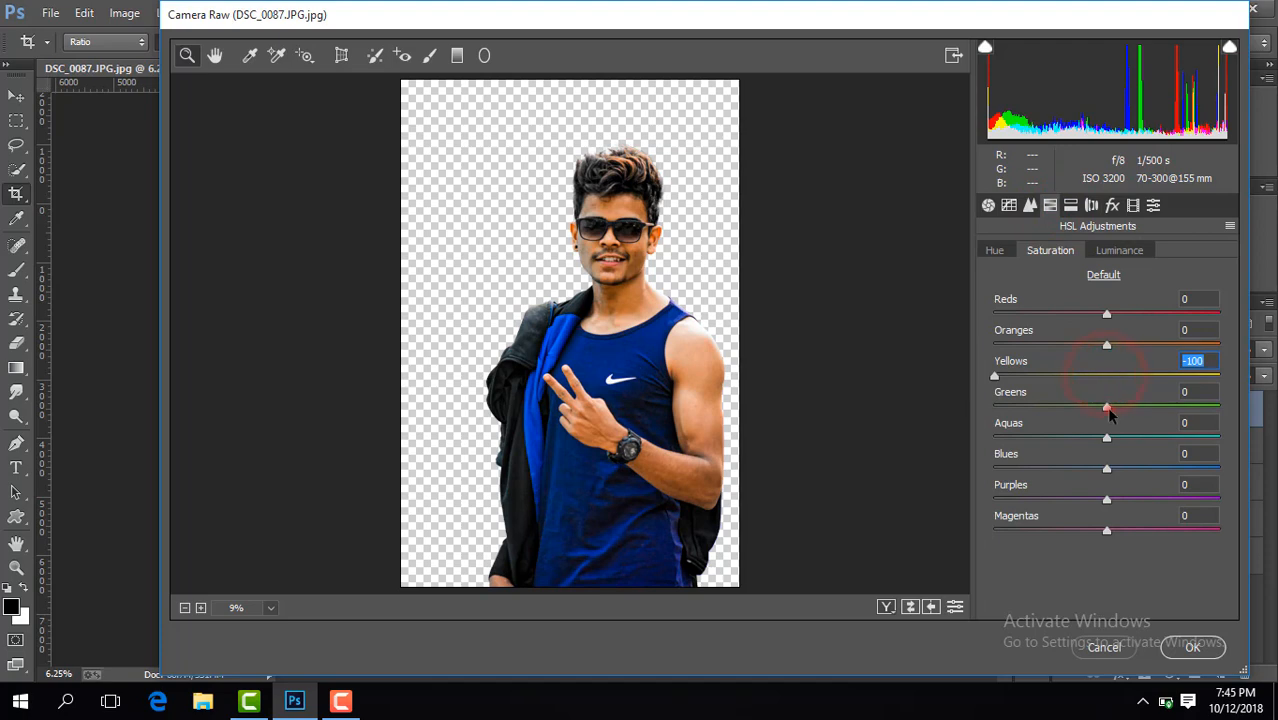
{"action": "left_click_drag", "start_coordinate": [1108, 470], "coordinate": [1130, 474]}
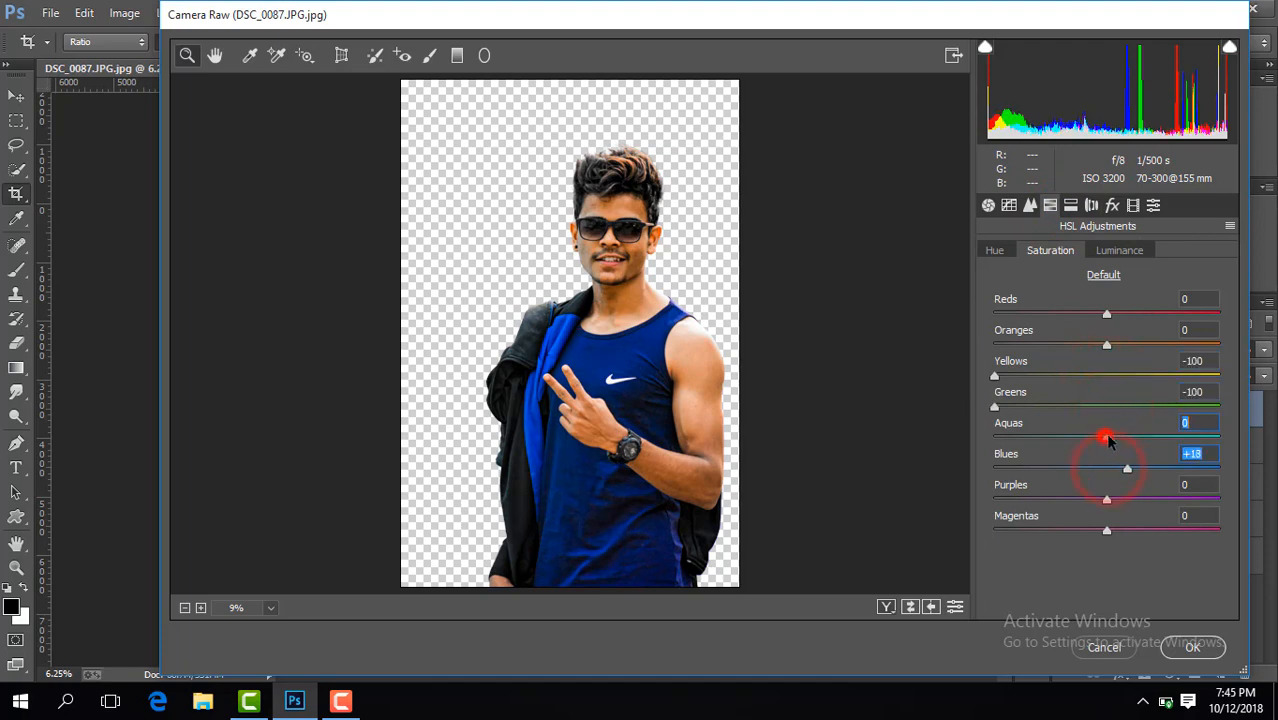
{"action": "left_click_drag", "start_coordinate": [1106, 346], "coordinate": [1121, 348]}
{"action": "left_click", "coordinate": [1120, 251]}
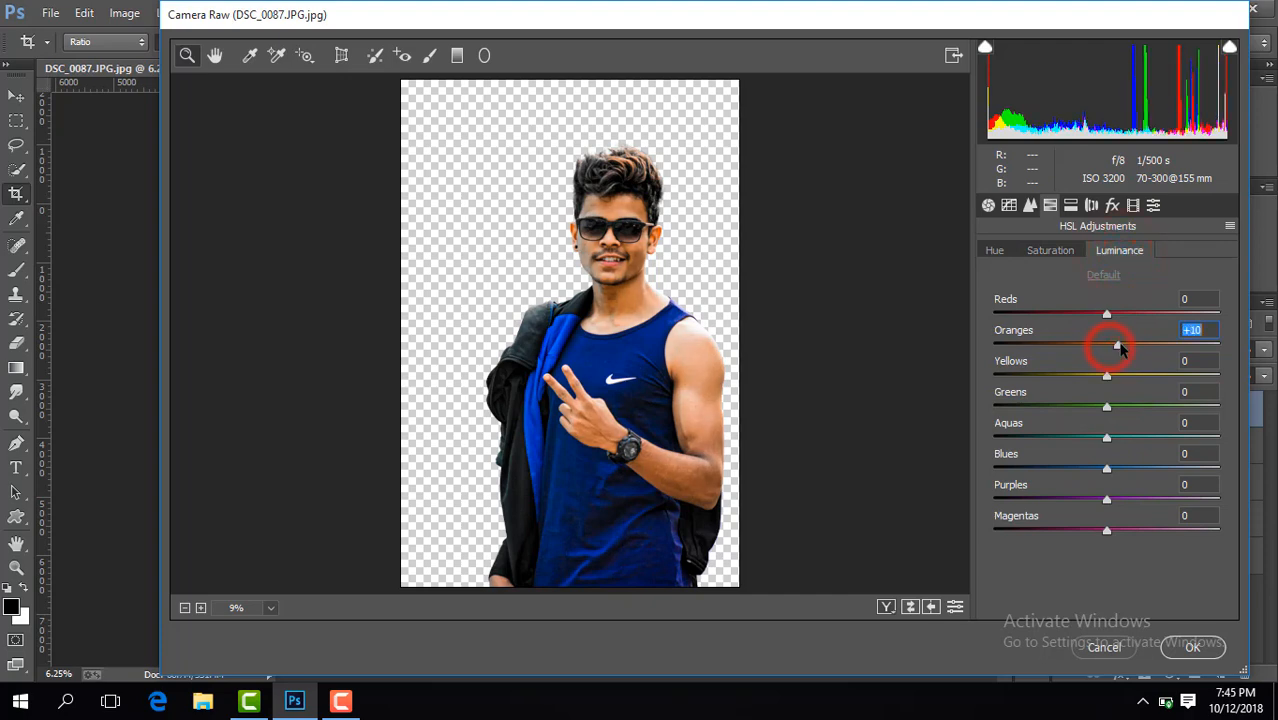
{"action": "left_click", "coordinate": [1050, 251]}
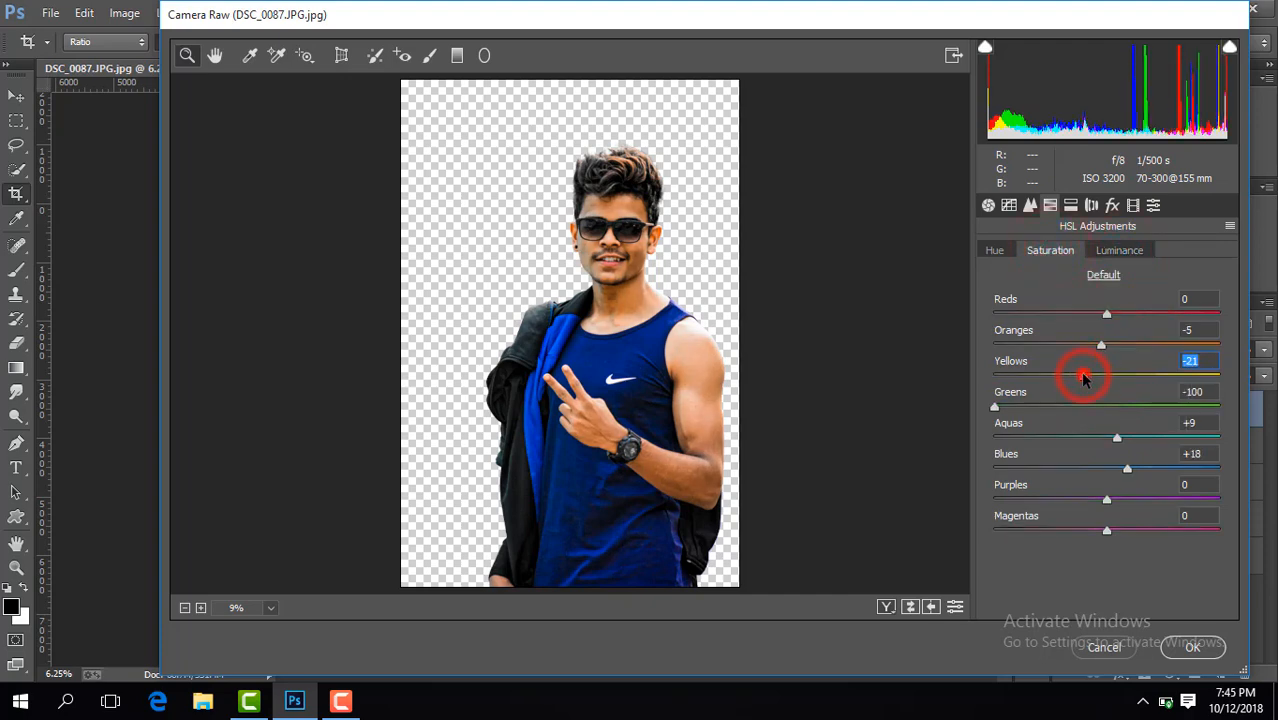
Step: Set sharpening Amount 46, noise reduction Luminance 34 and Oranges saturation -2, and apply the Camera Raw Filter
{"action": "left_click", "coordinate": [1029, 205]}
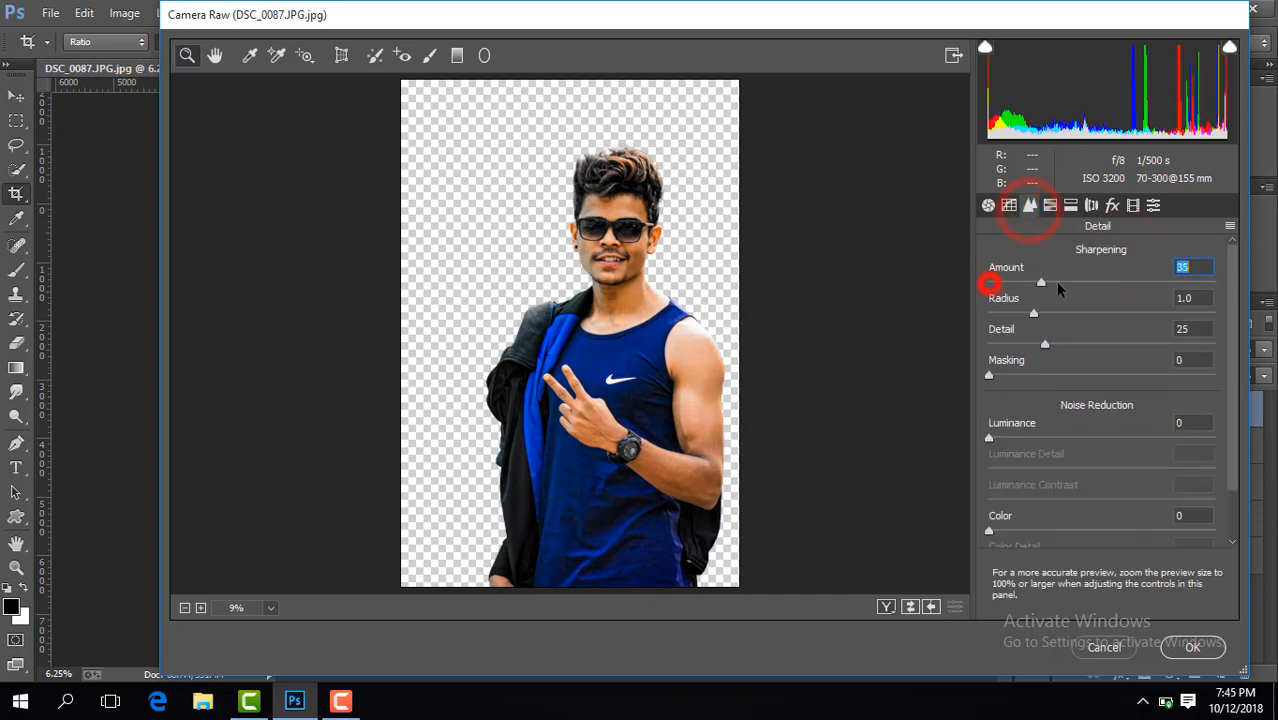
{"action": "left_click_drag", "start_coordinate": [1041, 282], "coordinate": [1059, 289]}
{"action": "left_click_drag", "start_coordinate": [1068, 446], "coordinate": [1069, 446]}
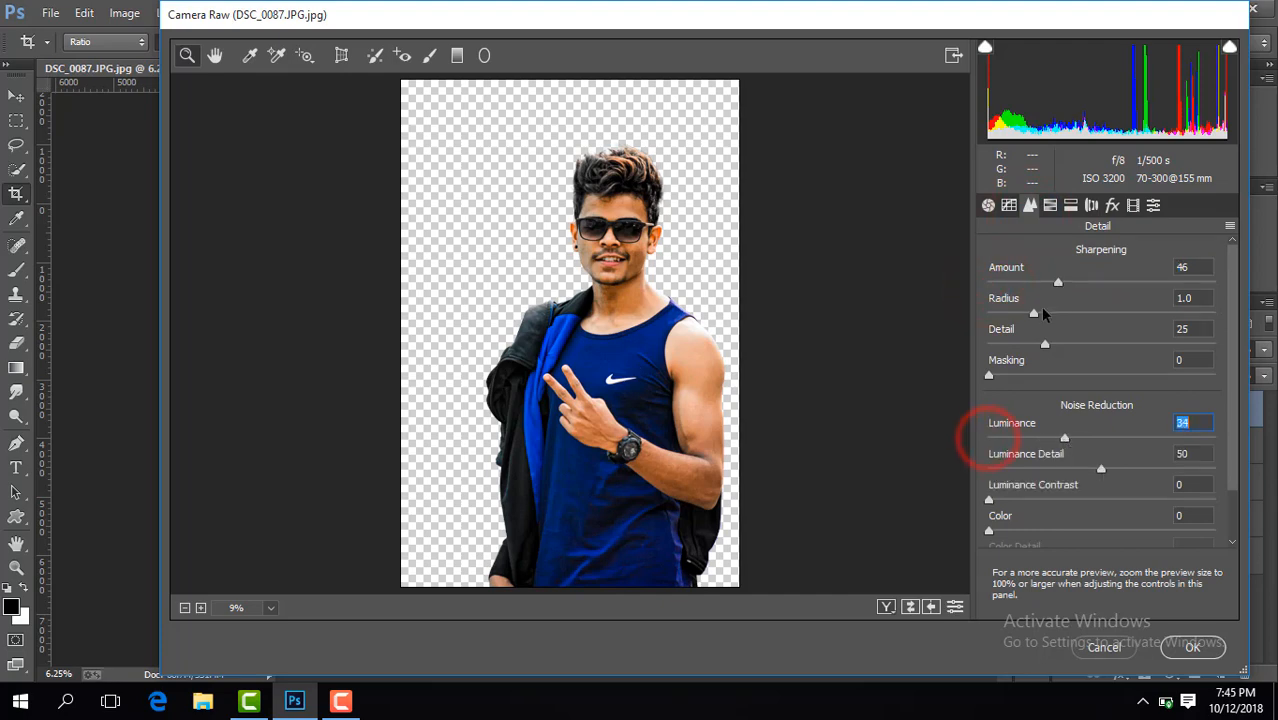
{"action": "left_click", "coordinate": [1051, 206]}
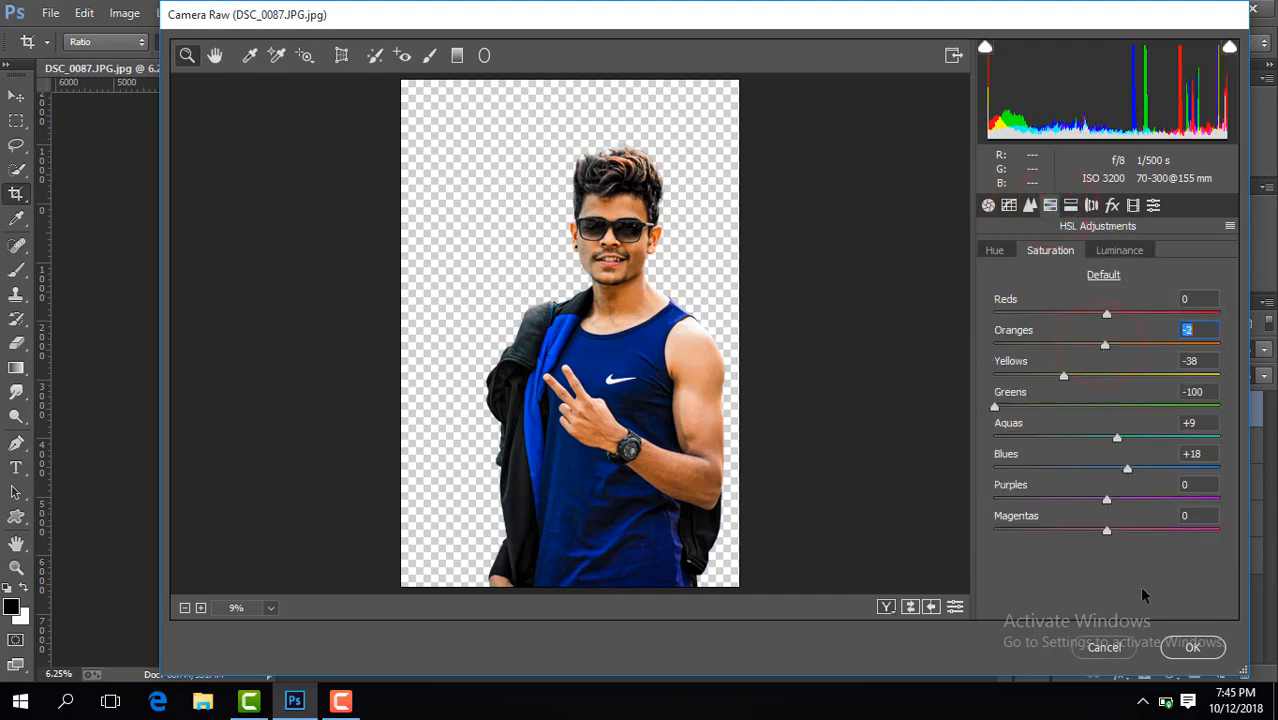
{"action": "left_click", "coordinate": [1180, 645]}
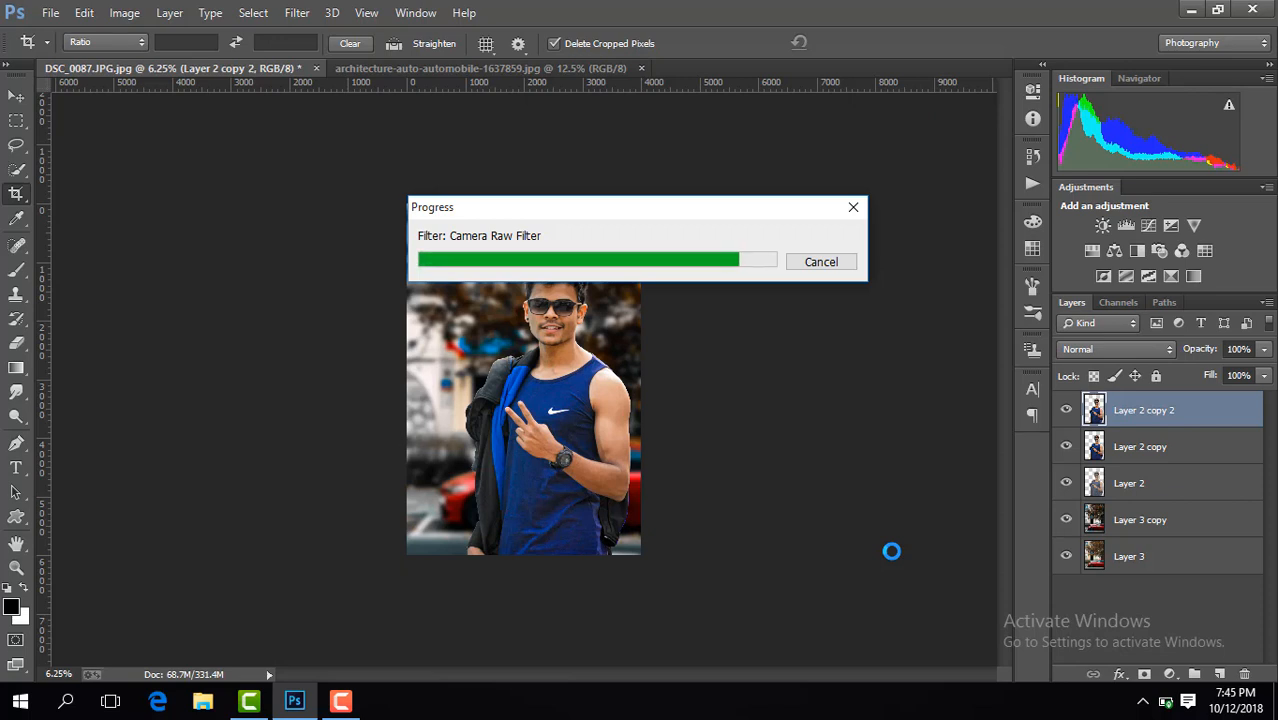
Step: Compare the portrait with and without the adjustments on Layer 2 copy 2 and examine it up close
{"action": "left_click", "coordinate": [1070, 411]}
{"action": "left_click", "coordinate": [1070, 411]}
{"action": "key", "text": "ctrl+plus"}
{"action": "key", "text": "ctrl+plus"}
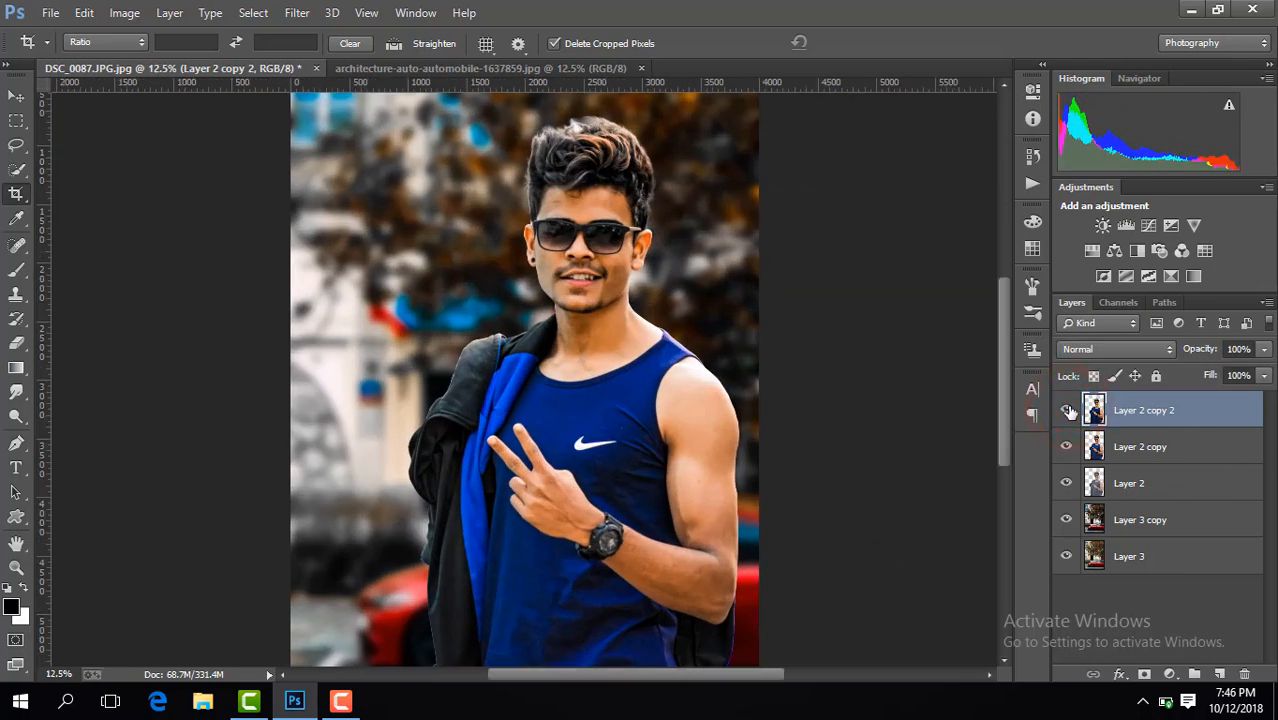
{"action": "key", "text": "ctrl+minus"}
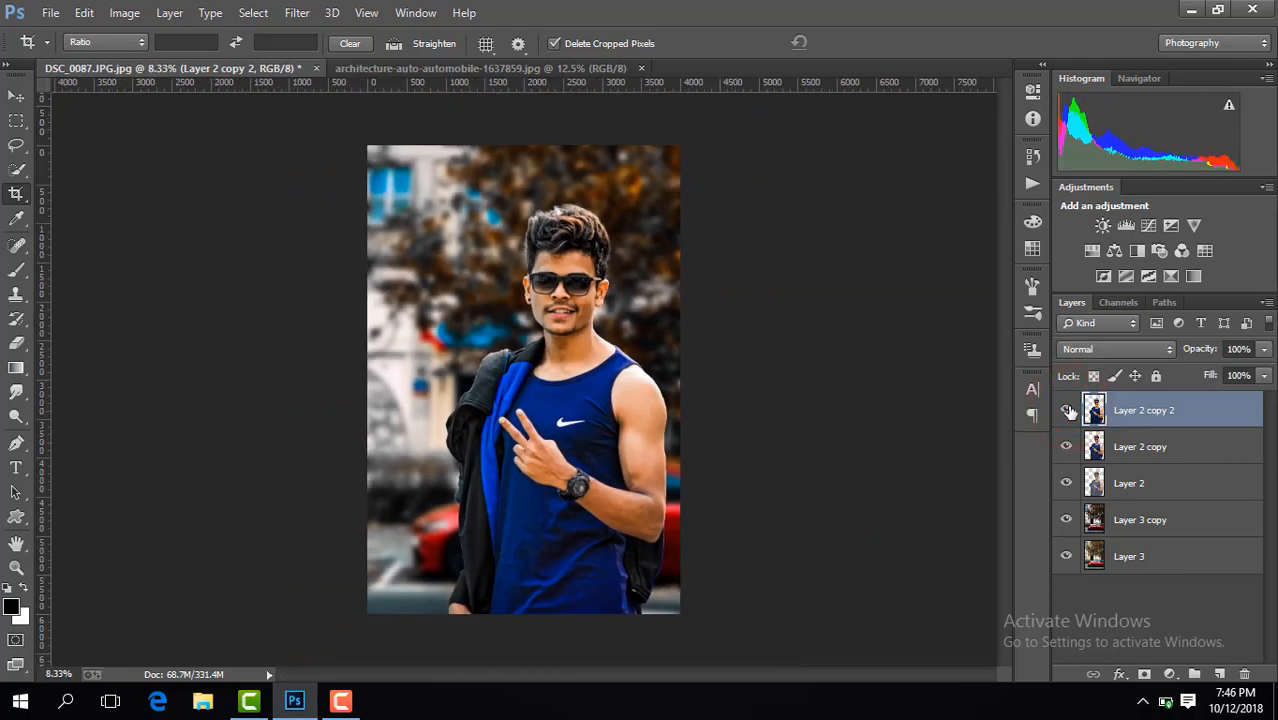
Step: Merge all visible layers into one and duplicate the merged layer
{"action": "left_click", "coordinate": [1138, 528]}
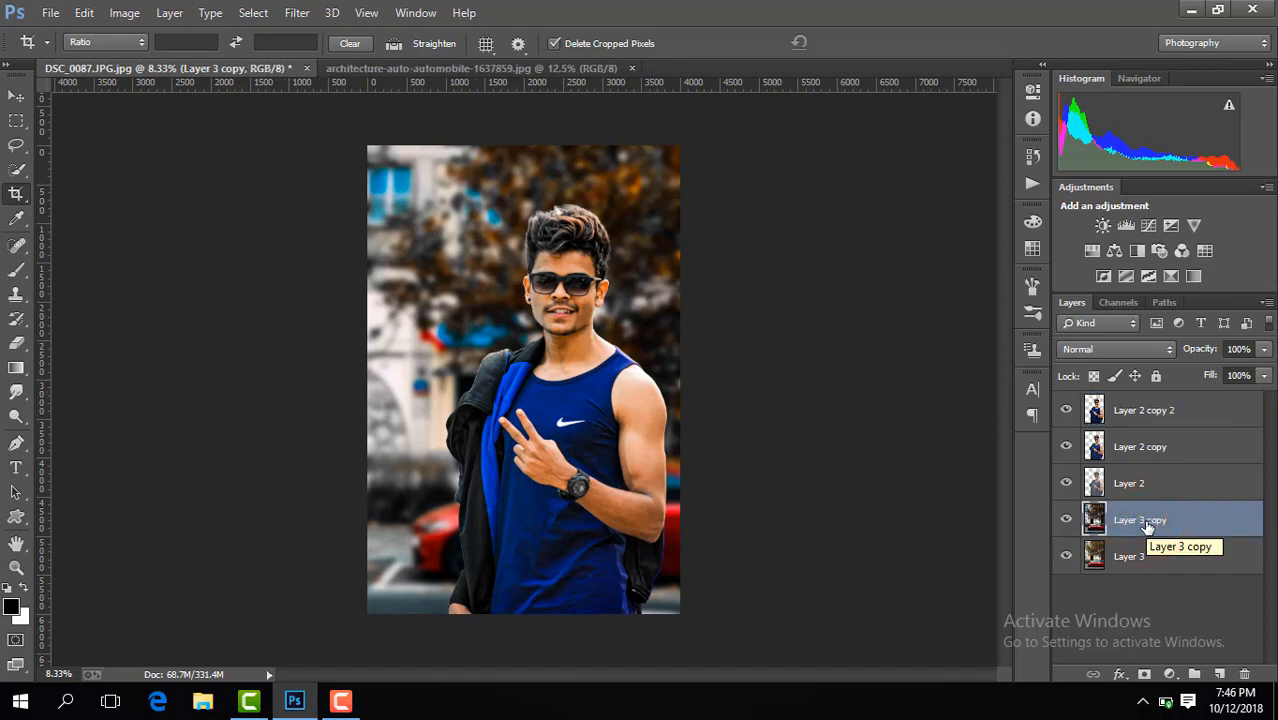
{"action": "right_click", "coordinate": [1147, 527]}
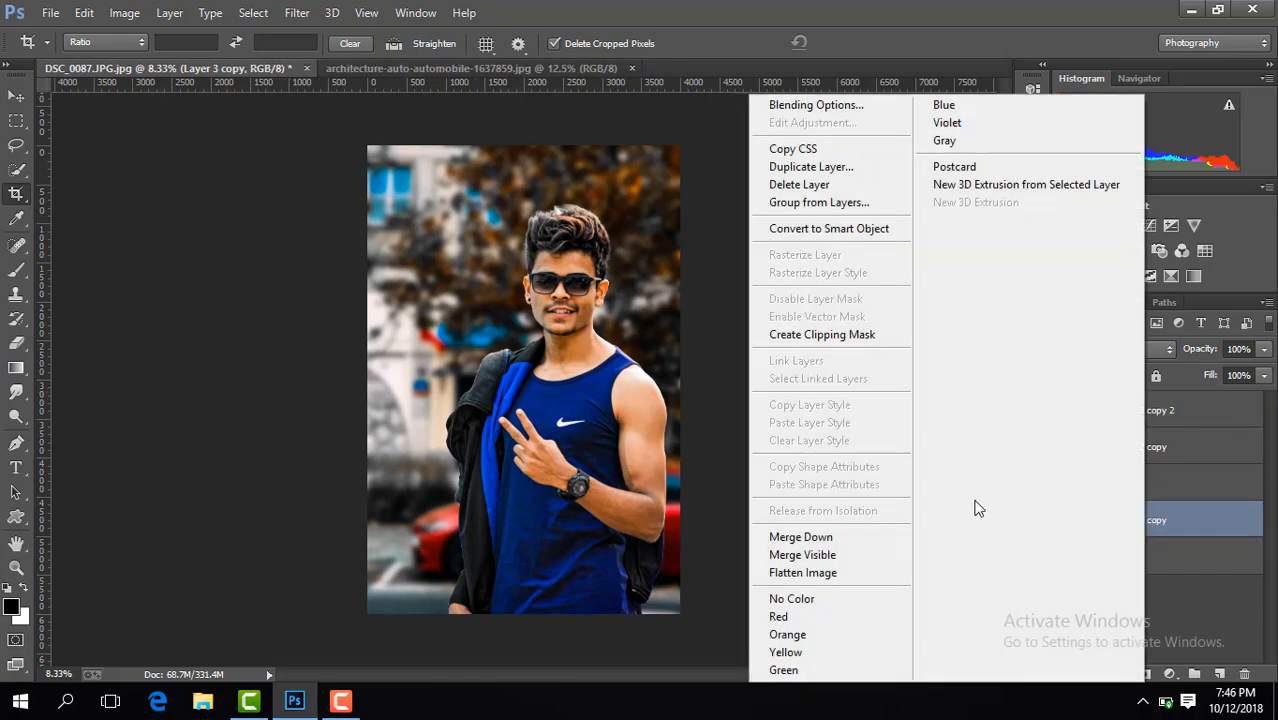
{"action": "left_click", "coordinate": [893, 553]}
{"action": "key", "text": "ctrl+j"}
Step: Smudge the man's hair outward along the top edge with the Smudge tool, blending away the light patch near the crown
{"action": "key", "text": "ctrl+plus"}
{"action": "key", "text": "ctrl+plus"}
{"action": "key", "text": "ctrl+plus"}
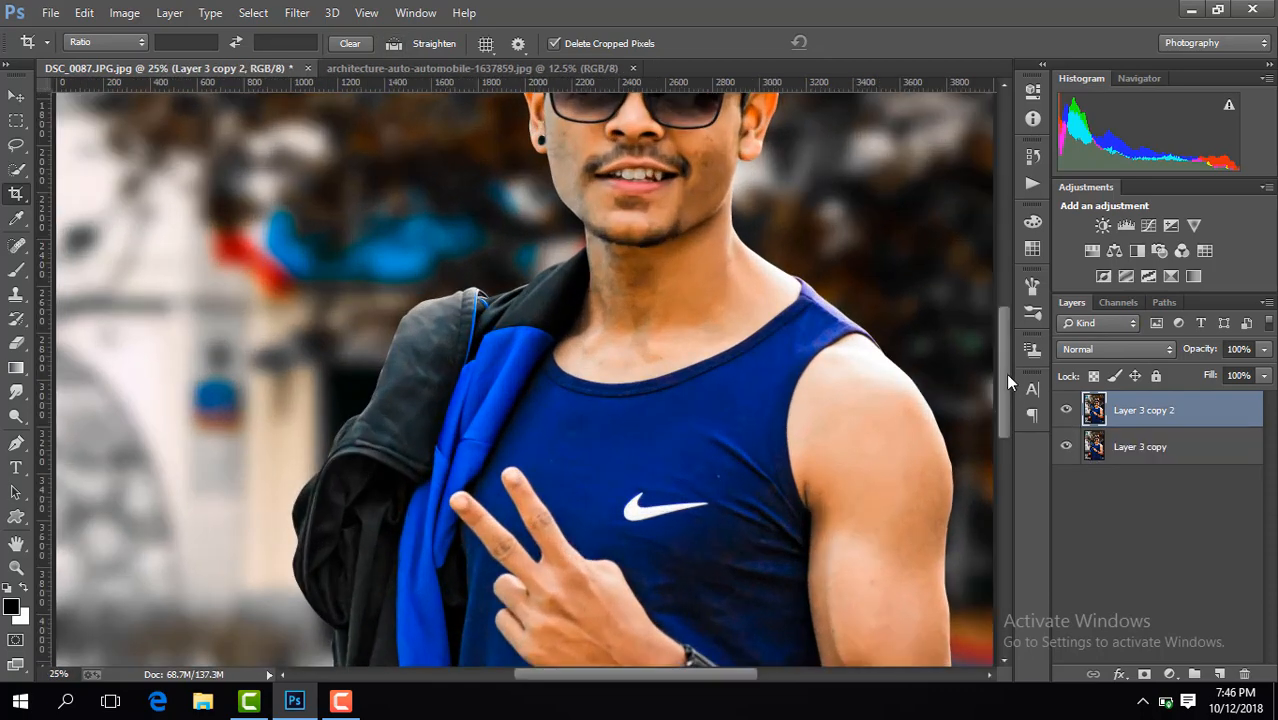
{"action": "left_click_drag", "start_coordinate": [1005, 378], "coordinate": [995, 305]}
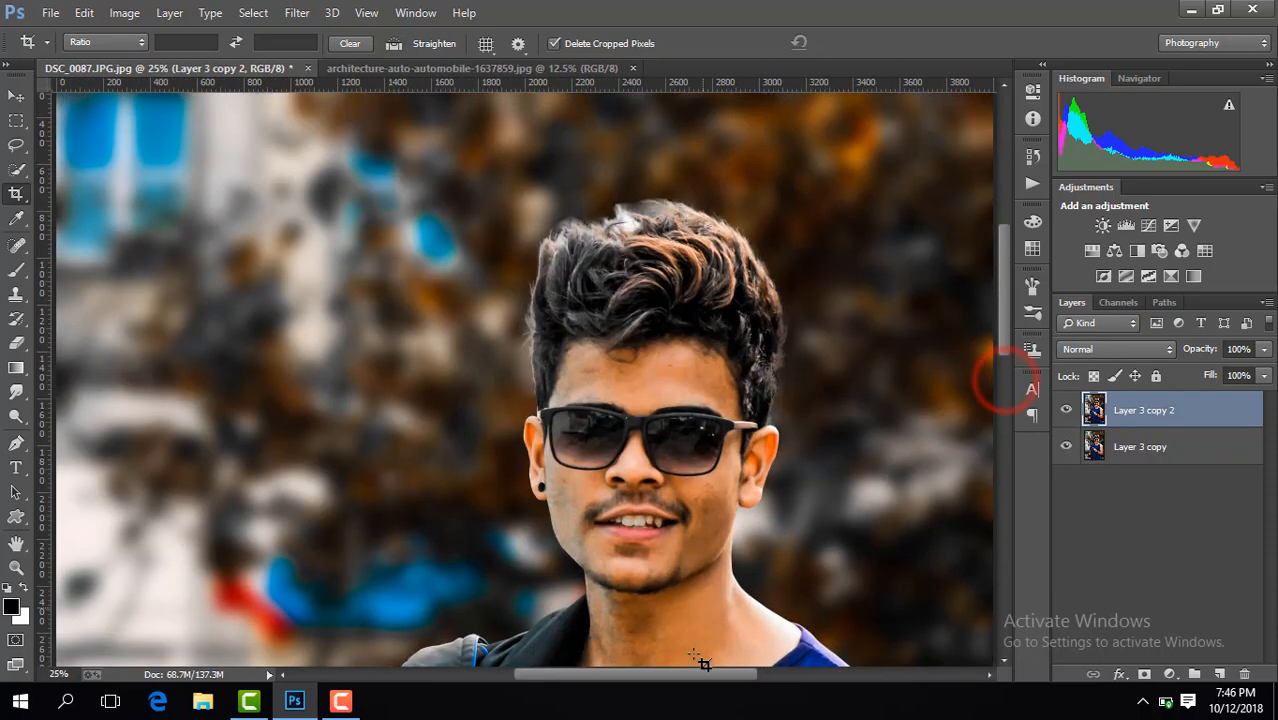
{"action": "key", "text": "ctrl+plus"}
{"action": "key", "text": "ctrl+plus"}
{"action": "key", "text": "ctrl+plus"}
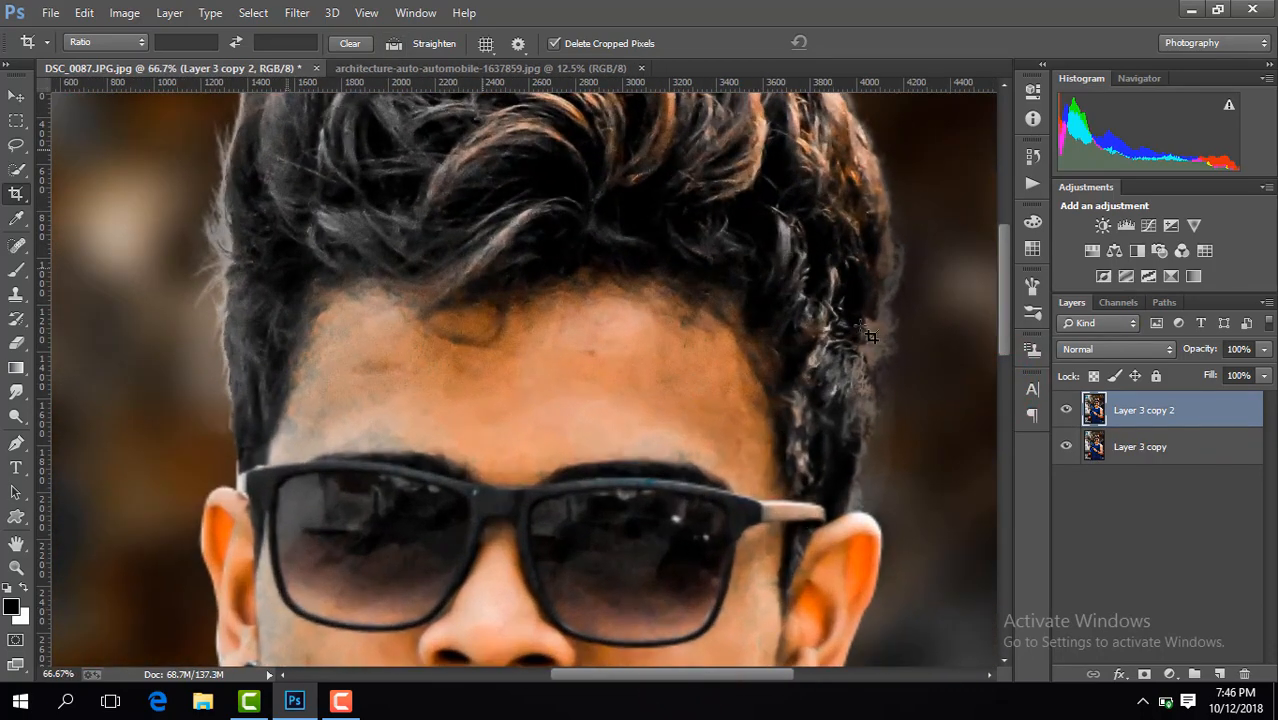
{"action": "left_click_drag", "start_coordinate": [998, 322], "coordinate": [1000, 222]}
{"action": "left_click_drag", "start_coordinate": [666, 674], "coordinate": [681, 674]}
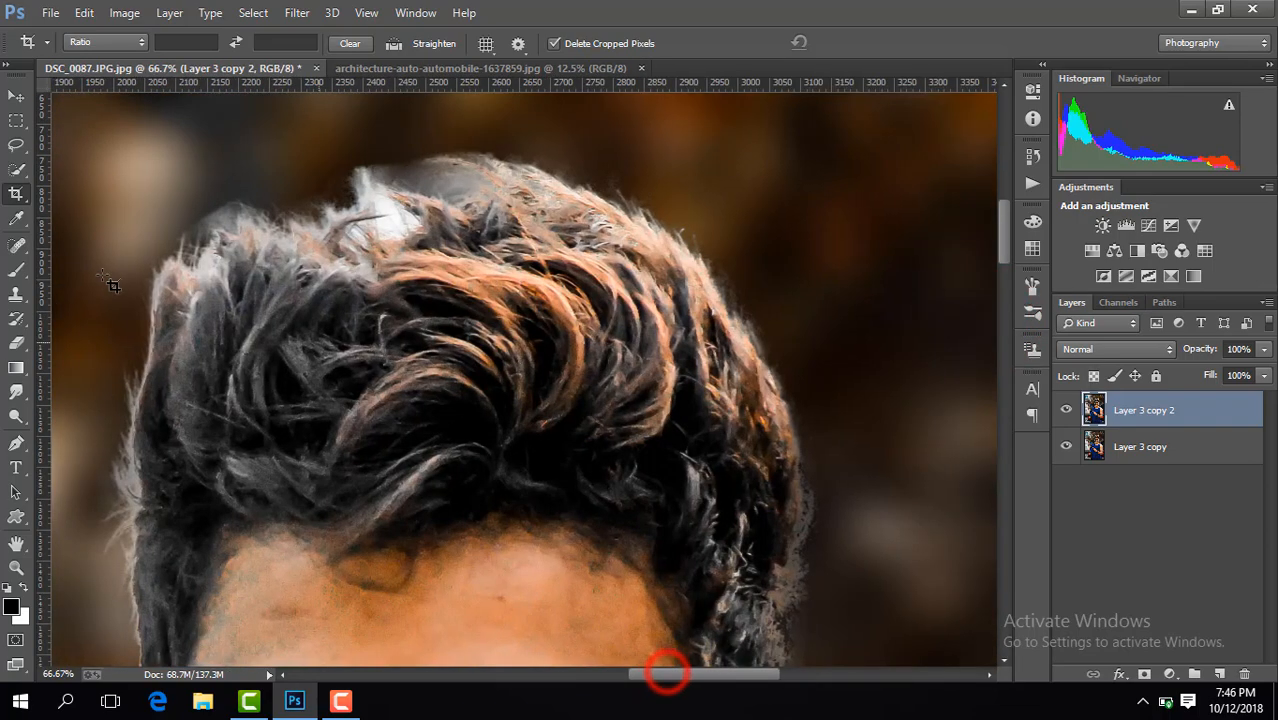
{"action": "left_click", "coordinate": [16, 392]}
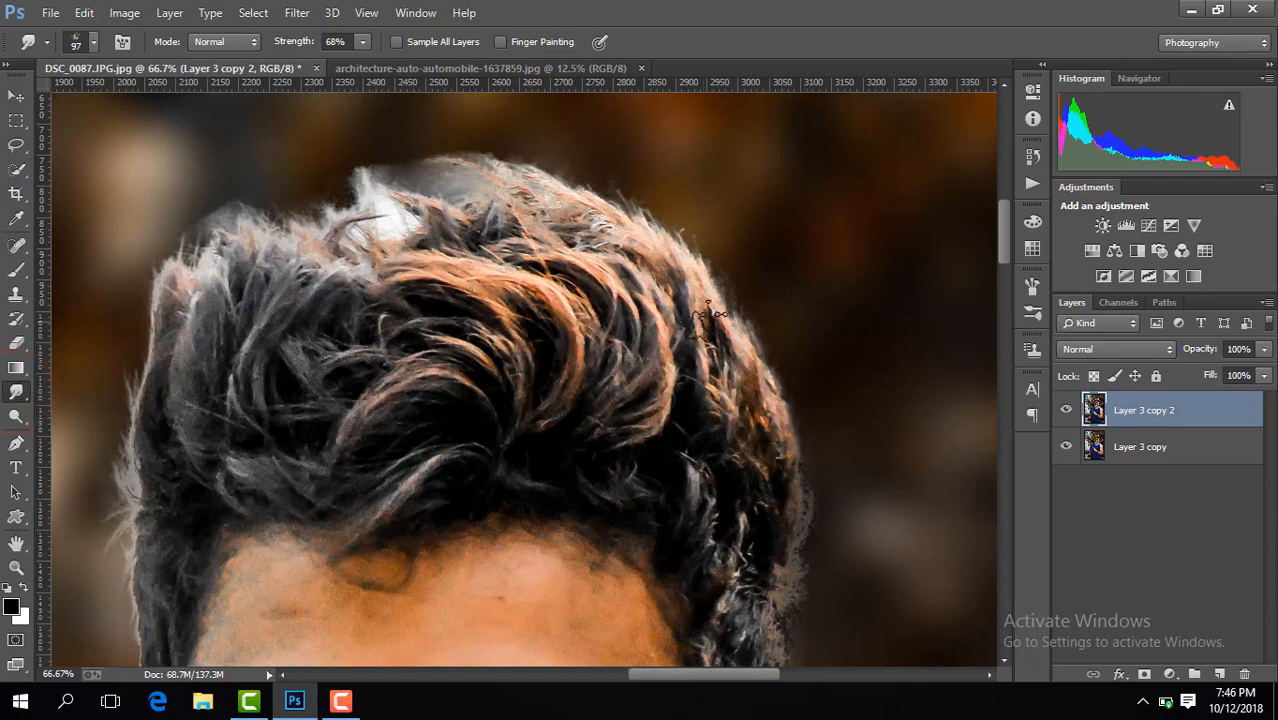
{"action": "mouse_move", "coordinate": [707, 318]}
{"action": "left_mouse_down"}
{"action": "mouse_move", "coordinate": [704, 243]}
{"action": "mouse_move", "coordinate": [687, 290]}
{"action": "mouse_move", "coordinate": [650, 222]}
{"action": "mouse_move", "coordinate": [640, 238]}
{"action": "mouse_move", "coordinate": [620, 210]}
{"action": "mouse_move", "coordinate": [494, 185]}
{"action": "mouse_move", "coordinate": [510, 205]}
{"action": "mouse_move", "coordinate": [432, 163]}
{"action": "left_mouse_up"}
{"action": "left_click_drag", "start_coordinate": [511, 205], "coordinate": [395, 168]}
{"action": "left_click_drag", "start_coordinate": [436, 217], "coordinate": [337, 185]}
{"action": "mouse_move", "coordinate": [431, 262]}
{"action": "left_mouse_down"}
{"action": "mouse_move", "coordinate": [368, 230]}
{"action": "mouse_move", "coordinate": [396, 262]}
{"action": "mouse_move", "coordinate": [345, 212]}
{"action": "left_mouse_up"}
{"action": "left_click_drag", "start_coordinate": [485, 248], "coordinate": [380, 198]}
{"action": "left_click_drag", "start_coordinate": [442, 245], "coordinate": [347, 210]}
{"action": "mouse_move", "coordinate": [484, 231]}
{"action": "left_mouse_down"}
{"action": "mouse_move", "coordinate": [461, 202]}
{"action": "mouse_move", "coordinate": [383, 170]}
{"action": "left_mouse_up"}
{"action": "left_click_drag", "start_coordinate": [633, 240], "coordinate": [543, 152]}
{"action": "left_click_drag", "start_coordinate": [571, 216], "coordinate": [485, 162]}
{"action": "left_click_drag", "start_coordinate": [349, 265], "coordinate": [278, 215]}
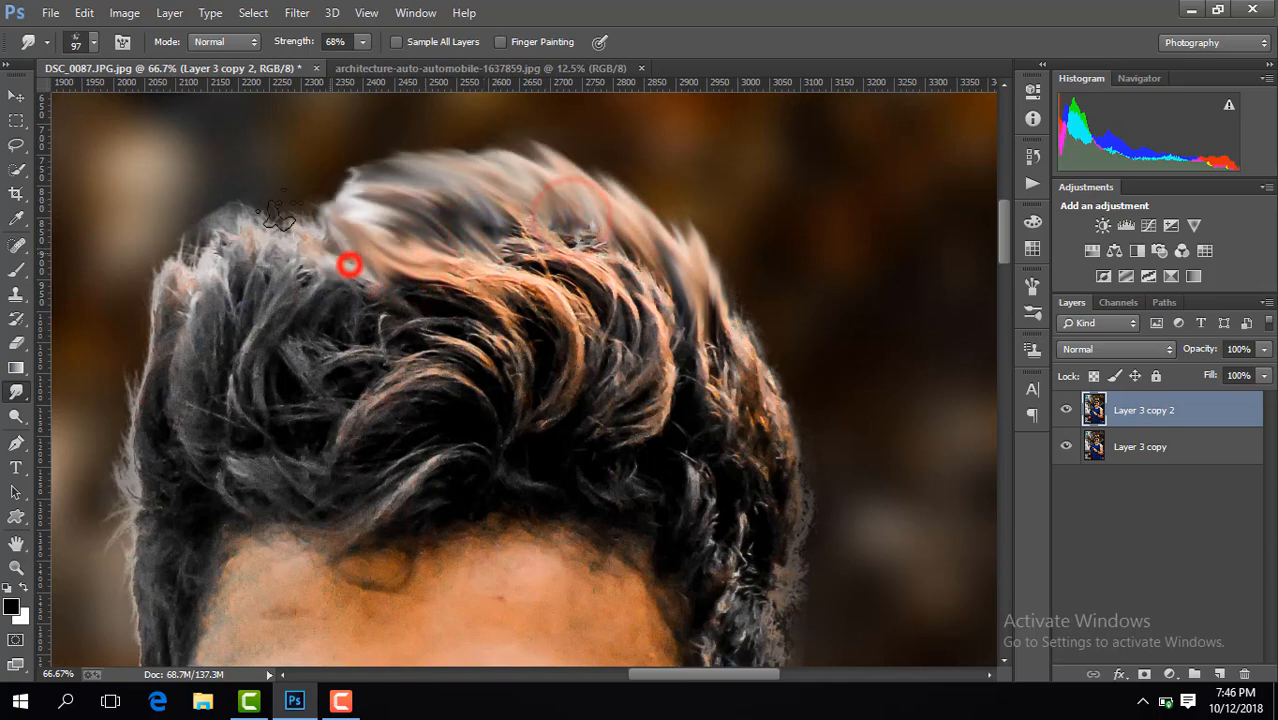
Step: Smudge upward strands along both sides of the man's hair to smooth its outline against the background
{"action": "left_click_drag", "start_coordinate": [248, 299], "coordinate": [234, 216]}
{"action": "left_click_drag", "start_coordinate": [284, 291], "coordinate": [272, 217]}
{"action": "mouse_move", "coordinate": [221, 282]}
{"action": "left_mouse_down"}
{"action": "mouse_move", "coordinate": [219, 205]}
{"action": "mouse_move", "coordinate": [231, 210]}
{"action": "left_mouse_up"}
{"action": "left_click_drag", "start_coordinate": [257, 265], "coordinate": [275, 186]}
{"action": "left_click_drag", "start_coordinate": [165, 357], "coordinate": [169, 250]}
{"action": "left_click_drag", "start_coordinate": [185, 327], "coordinate": [199, 233]}
{"action": "left_click_drag", "start_coordinate": [763, 439], "coordinate": [767, 337]}
{"action": "left_click_drag", "start_coordinate": [762, 404], "coordinate": [748, 304]}
{"action": "left_click_drag", "start_coordinate": [737, 344], "coordinate": [716, 260]}
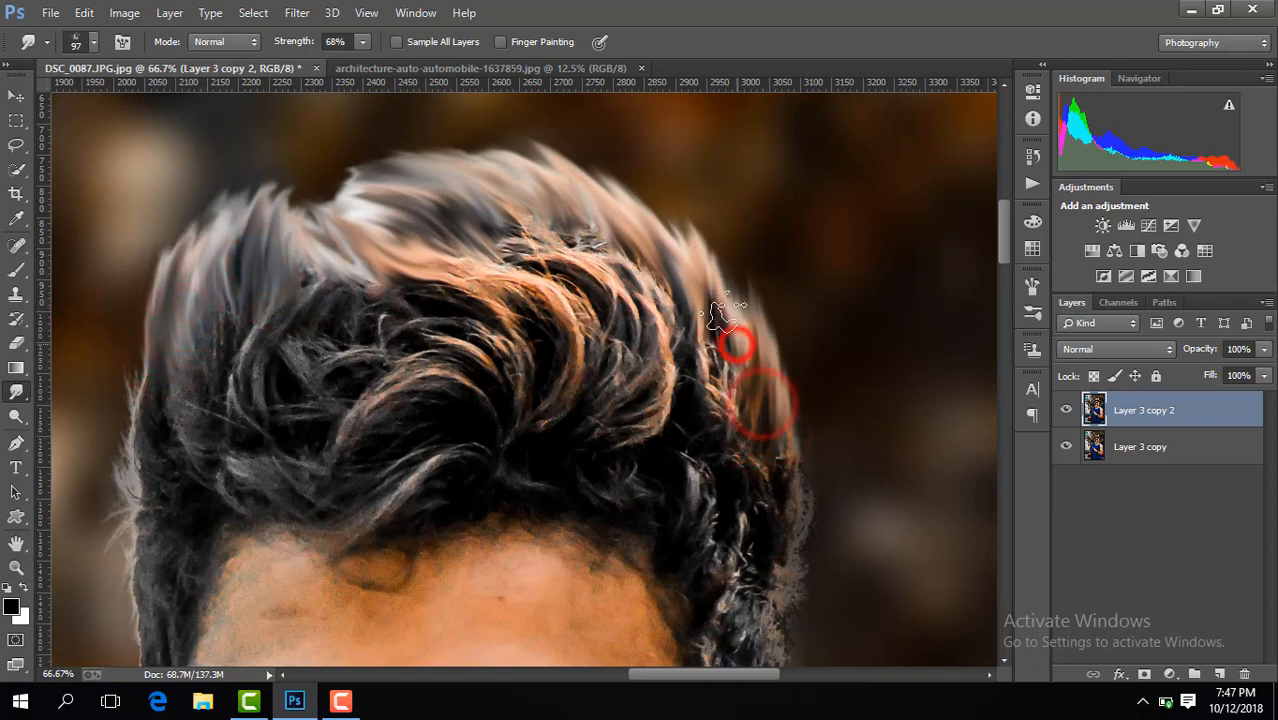
{"action": "left_click_drag", "start_coordinate": [722, 314], "coordinate": [657, 212]}
{"action": "left_click_drag", "start_coordinate": [779, 519], "coordinate": [806, 402]}
{"action": "left_click_drag", "start_coordinate": [771, 483], "coordinate": [778, 407]}
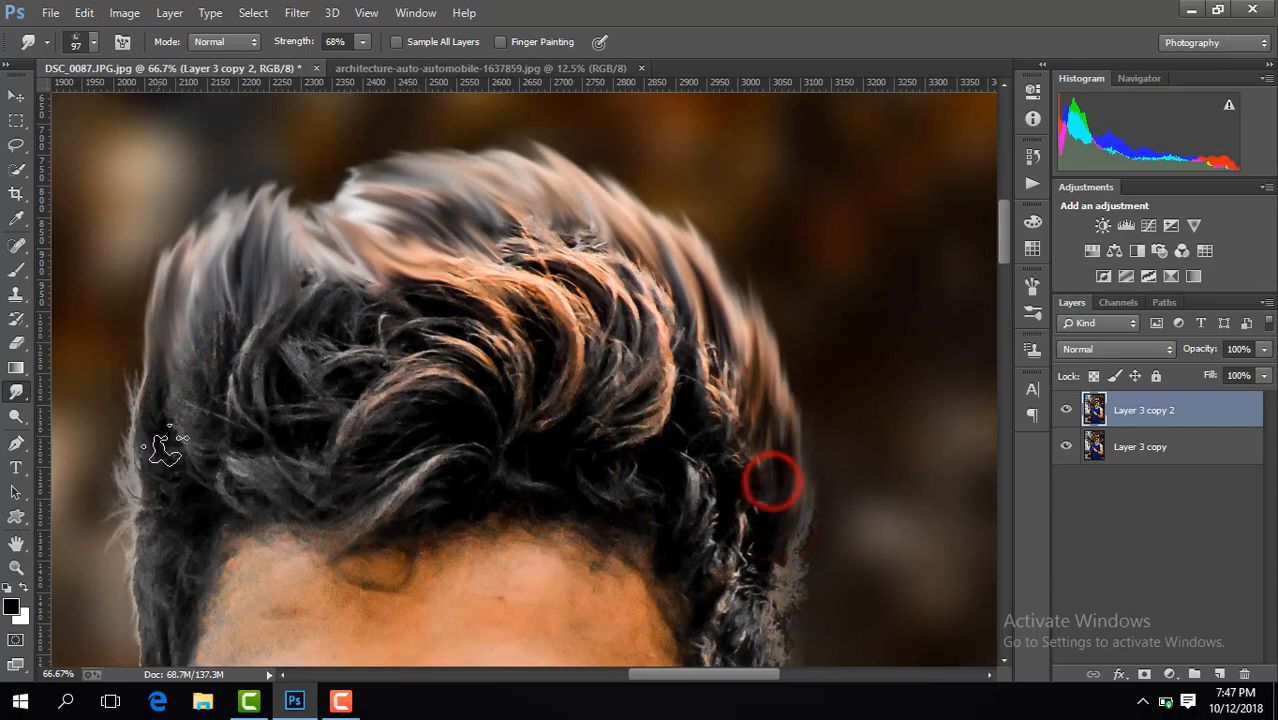
{"action": "mouse_move", "coordinate": [170, 456]}
{"action": "left_mouse_down"}
{"action": "mouse_move", "coordinate": [137, 348]}
{"action": "mouse_move", "coordinate": [200, 228]}
{"action": "left_mouse_up"}
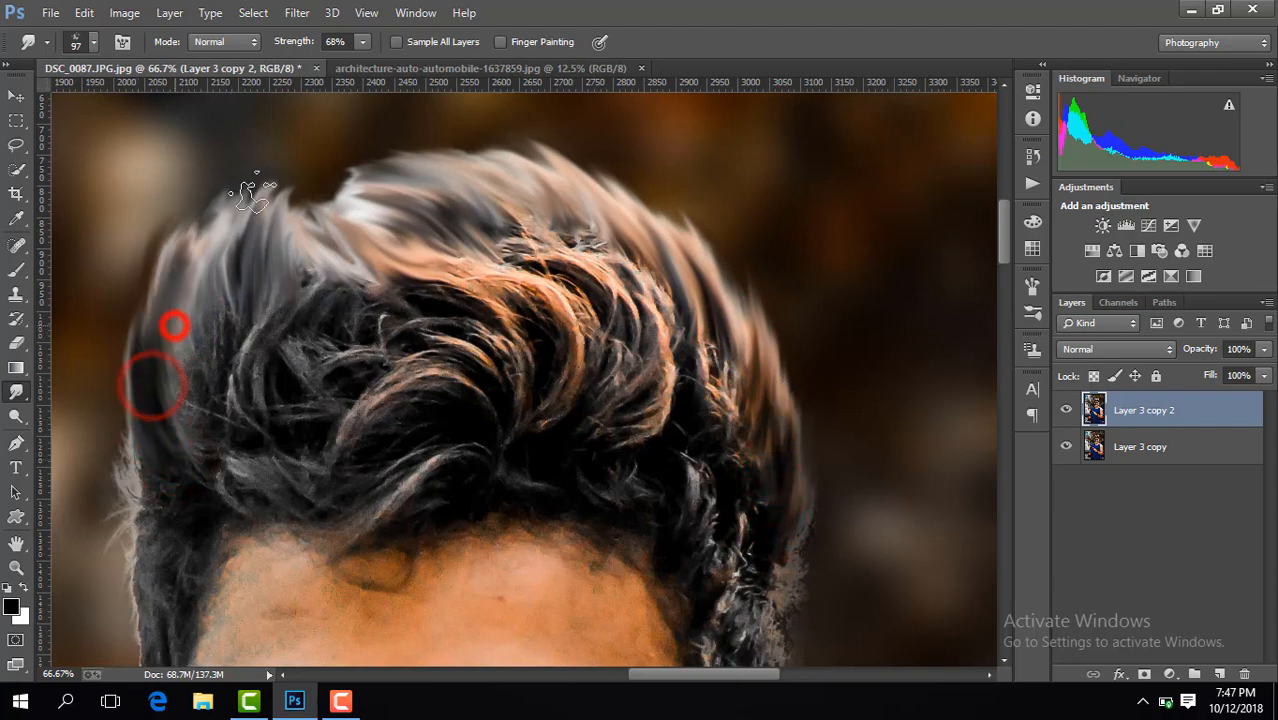
Step: Check the whole hairstyle, then smudge more strands across the upper front of the hair for smoother transitions
{"action": "key", "text": "ctrl+minus"}
{"action": "key", "text": "ctrl+minus"}
{"action": "key", "text": "ctrl+minus"}
{"action": "key", "text": "ctrl+minus"}
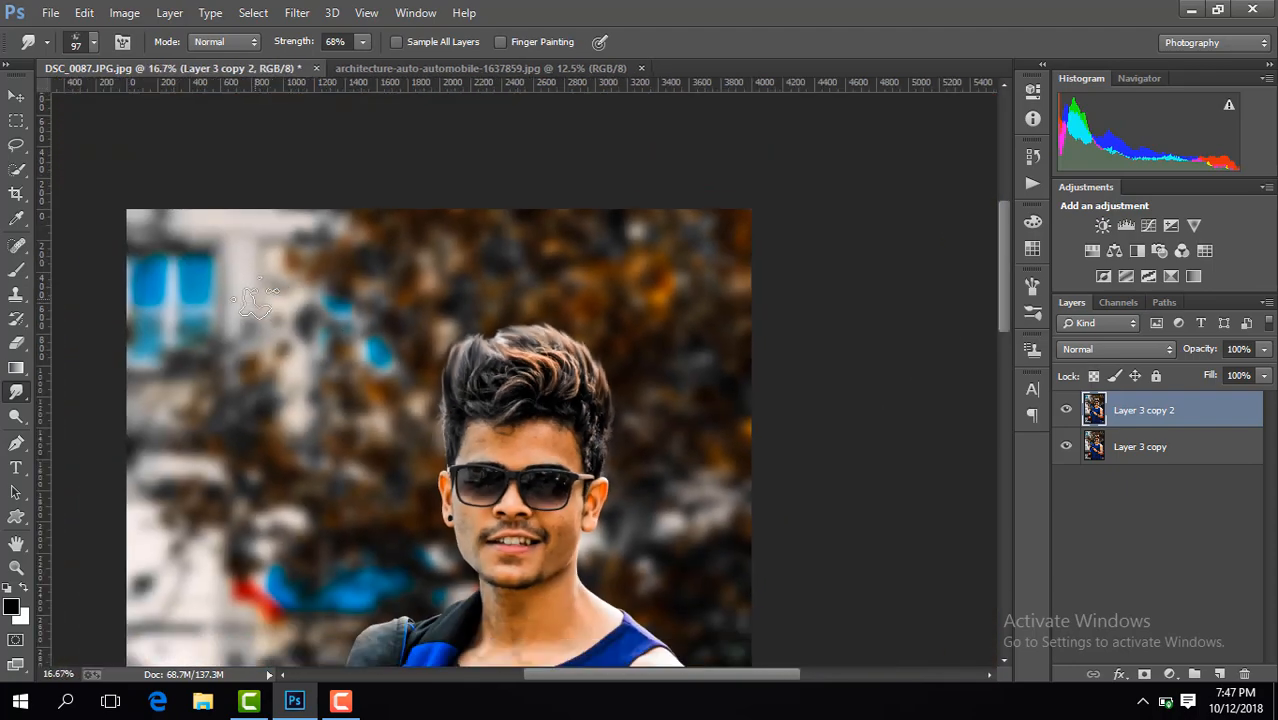
{"action": "key", "text": "ctrl+plus"}
{"action": "key", "text": "ctrl+plus"}
{"action": "key", "text": "ctrl+plus"}
{"action": "key", "text": "ctrl+plus"}
{"action": "left_click_drag", "start_coordinate": [425, 330], "coordinate": [468, 212]}
{"action": "left_click_drag", "start_coordinate": [514, 251], "coordinate": [478, 210]}
{"action": "mouse_move", "coordinate": [492, 272]}
{"action": "left_mouse_down"}
{"action": "mouse_move", "coordinate": [428, 297]}
{"action": "mouse_move", "coordinate": [385, 293]}
{"action": "left_mouse_up"}
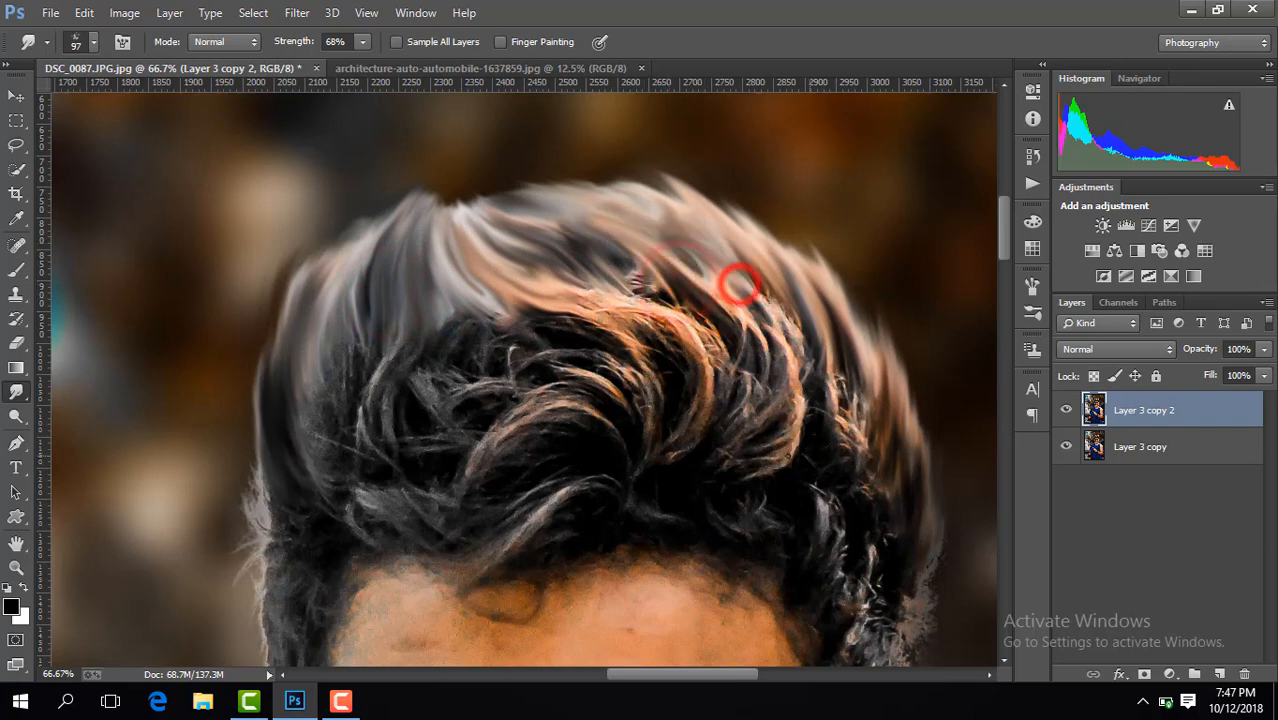
Step: Check the smudged hairstyle against the whole portrait and up close
{"action": "key", "text": "ctrl+minus"}
{"action": "key", "text": "ctrl+minus"}
{"action": "key", "text": "ctrl+minus"}
{"action": "key", "text": "ctrl+minus"}
{"action": "key", "text": "ctrl+minus"}
{"action": "key", "text": "ctrl+minus"}
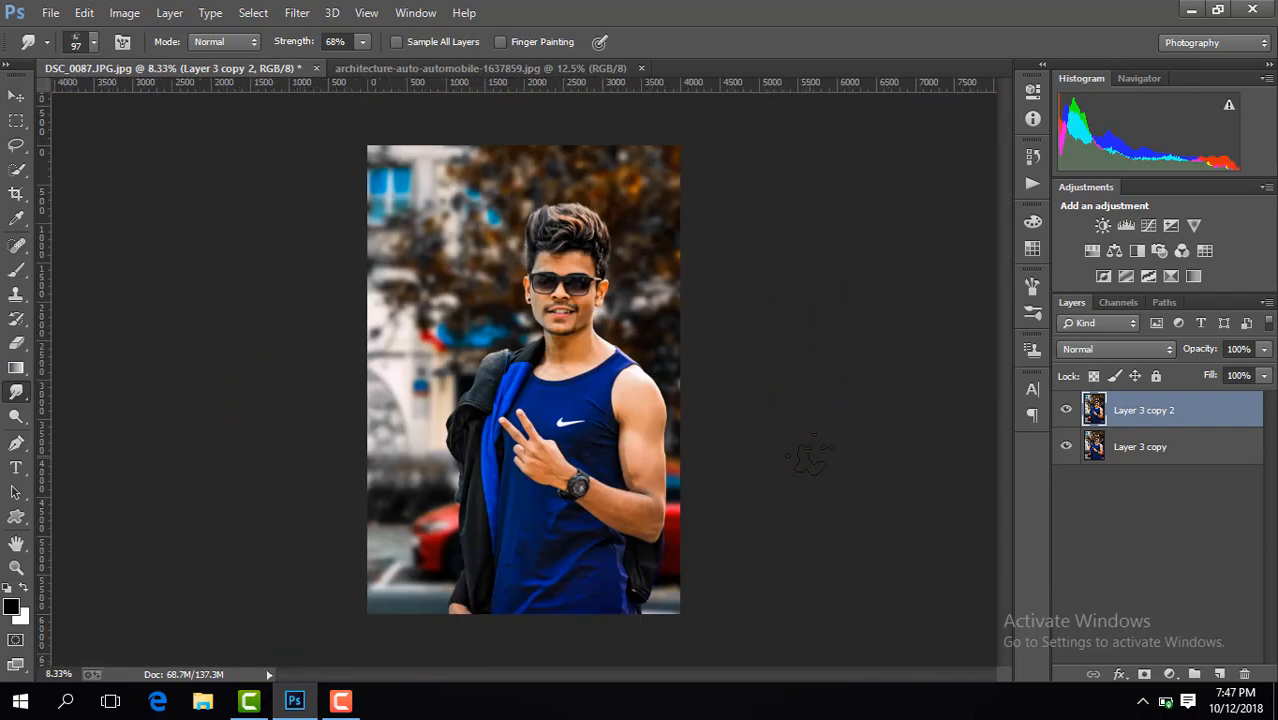
{"action": "key", "text": "ctrl+plus"}
{"action": "key", "text": "ctrl+plus"}
{"action": "key", "text": "ctrl+plus"}
{"action": "key", "text": "ctrl+plus"}
{"action": "left_click_drag", "start_coordinate": [1005, 394], "coordinate": [1003, 300]}
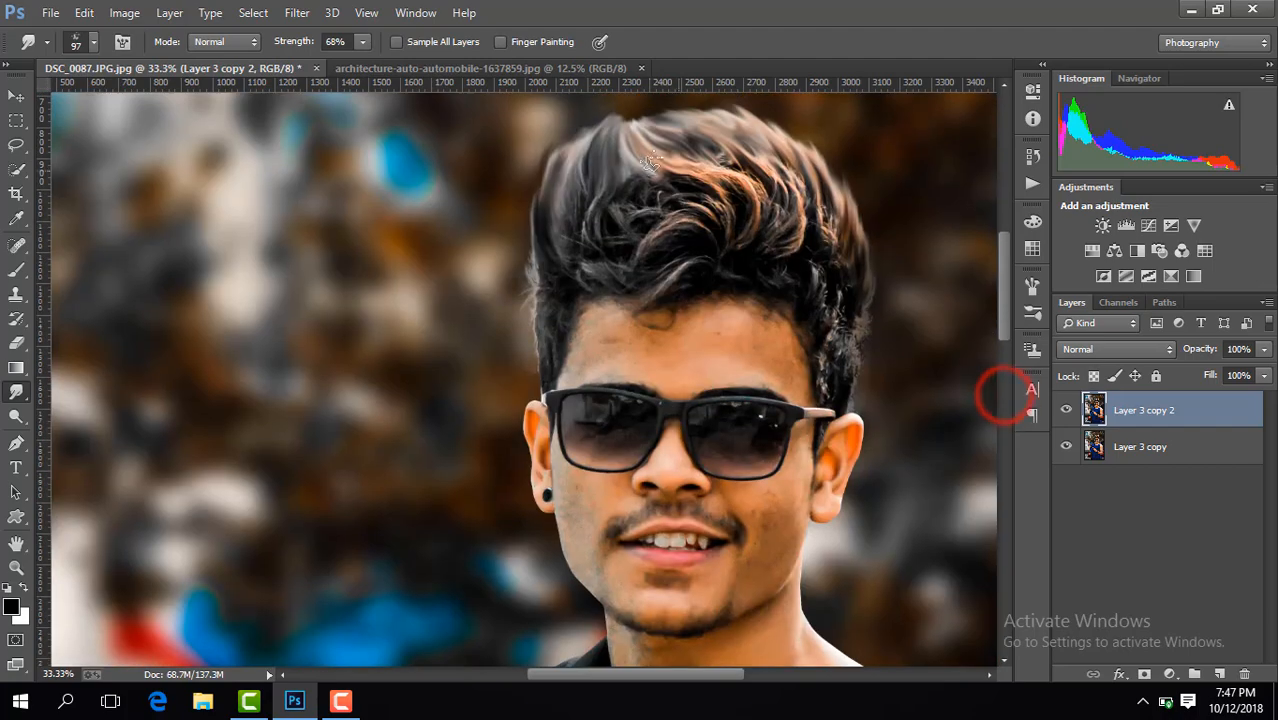
Step: Smudge the strands at the front and side of the hair beside the crown for softer transitions
{"action": "key", "text": "ctrl+plus"}
{"action": "key", "text": "ctrl+plus"}
{"action": "left_click_drag", "start_coordinate": [604, 684], "coordinate": [654, 681]}
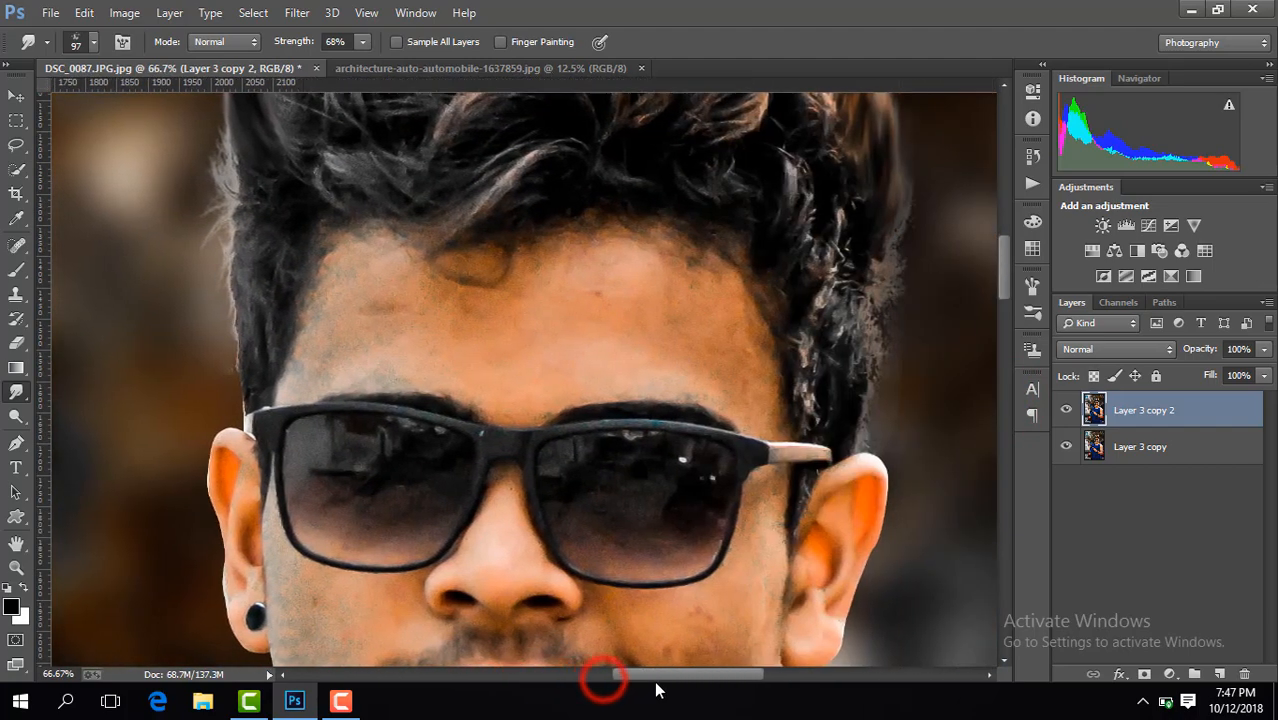
{"action": "left_click_drag", "start_coordinate": [1003, 278], "coordinate": [999, 241]}
{"action": "mouse_move", "coordinate": [382, 268]}
{"action": "left_mouse_down"}
{"action": "mouse_move", "coordinate": [405, 255]}
{"action": "mouse_move", "coordinate": [432, 268]}
{"action": "left_mouse_up"}
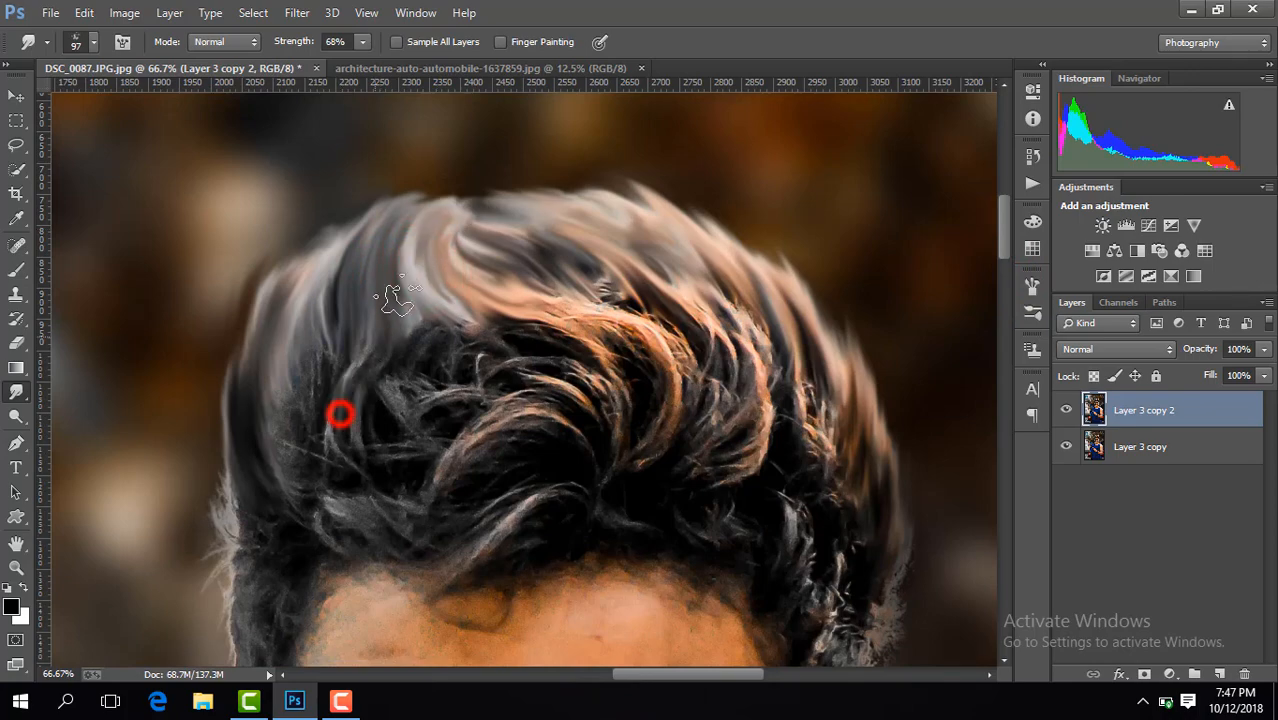
{"action": "mouse_move", "coordinate": [300, 428]}
{"action": "left_mouse_down"}
{"action": "mouse_move", "coordinate": [380, 337]}
{"action": "mouse_move", "coordinate": [414, 320]}
{"action": "left_mouse_up"}
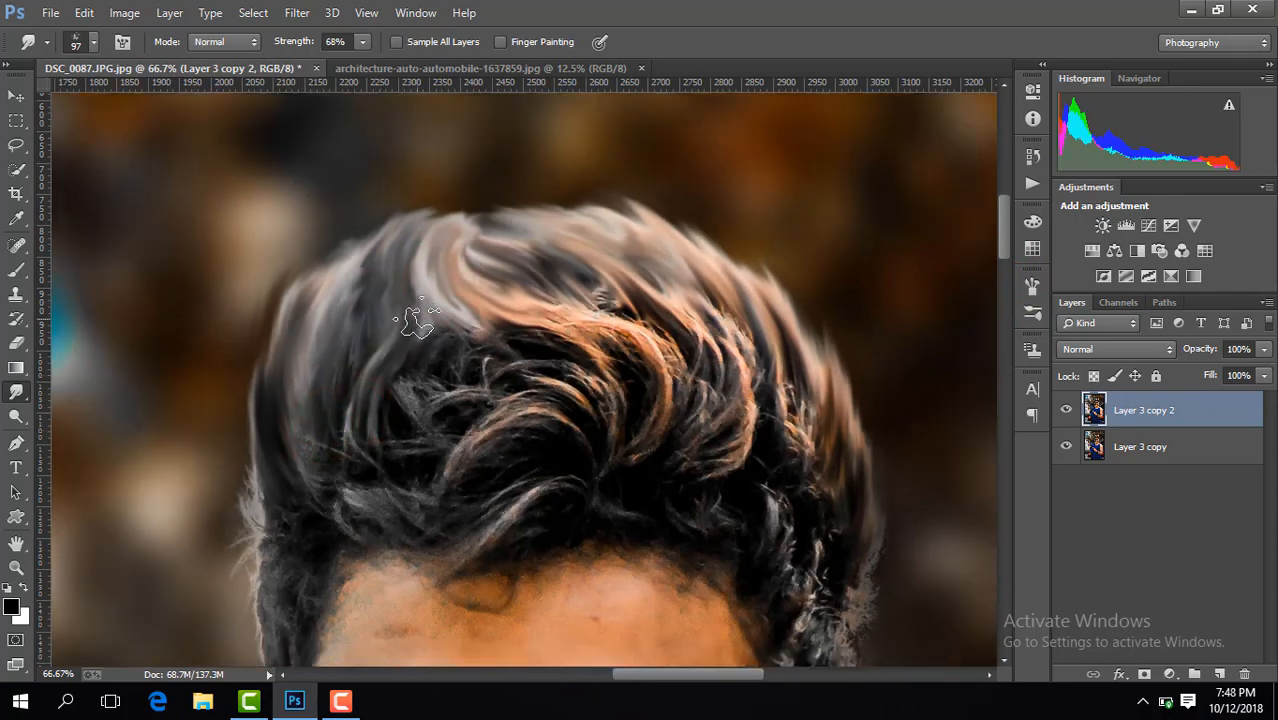
{"action": "scroll", "coordinate": [415, 320], "scroll_direction": "down", "scroll_amount": 7}
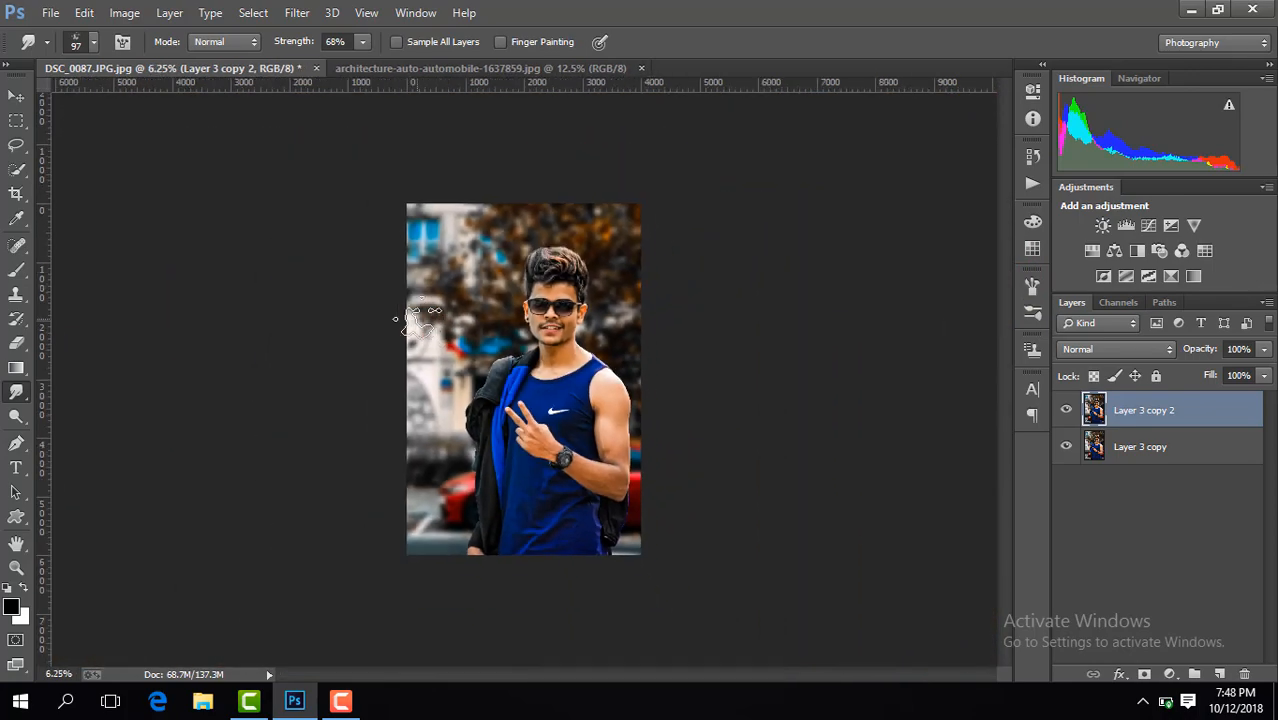
{"action": "scroll", "coordinate": [415, 320], "scroll_direction": "up", "scroll_amount": 2}
{"action": "scroll", "coordinate": [415, 320], "scroll_direction": "down", "scroll_amount": 1}
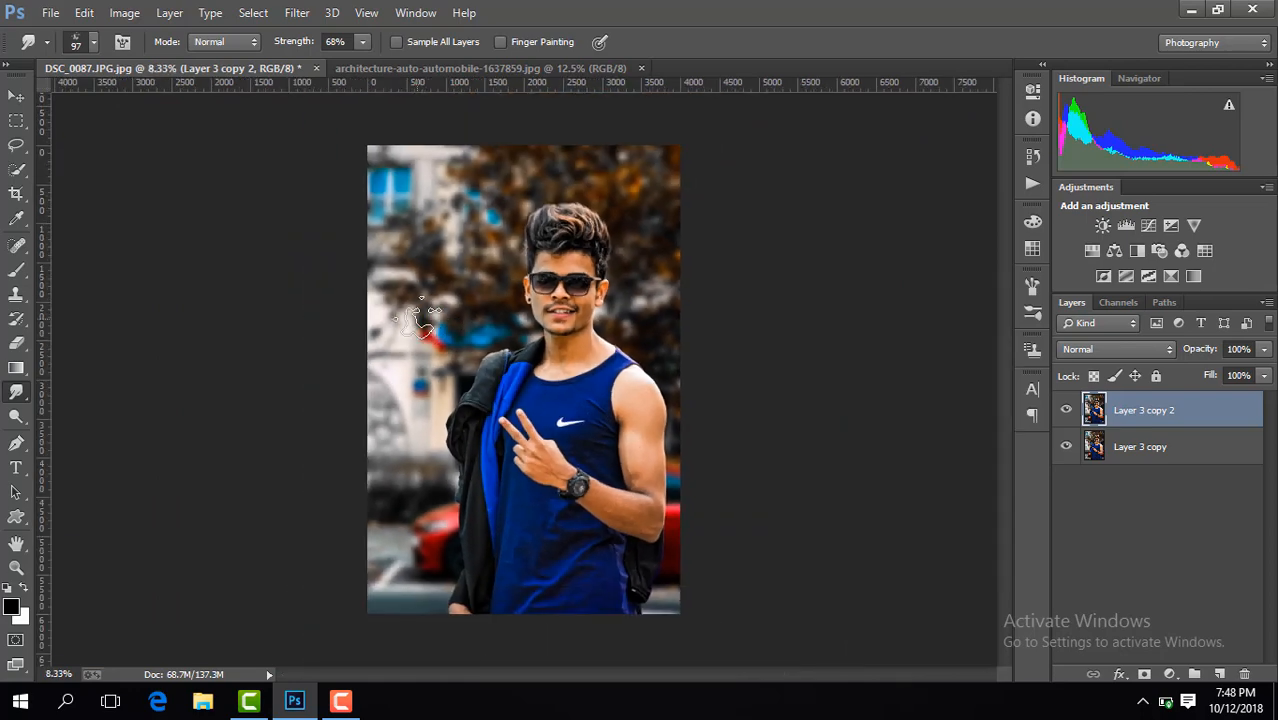
Step: Duplicate the merged portrait layer for skin retouching
{"action": "left_click", "coordinate": [340, 700]}
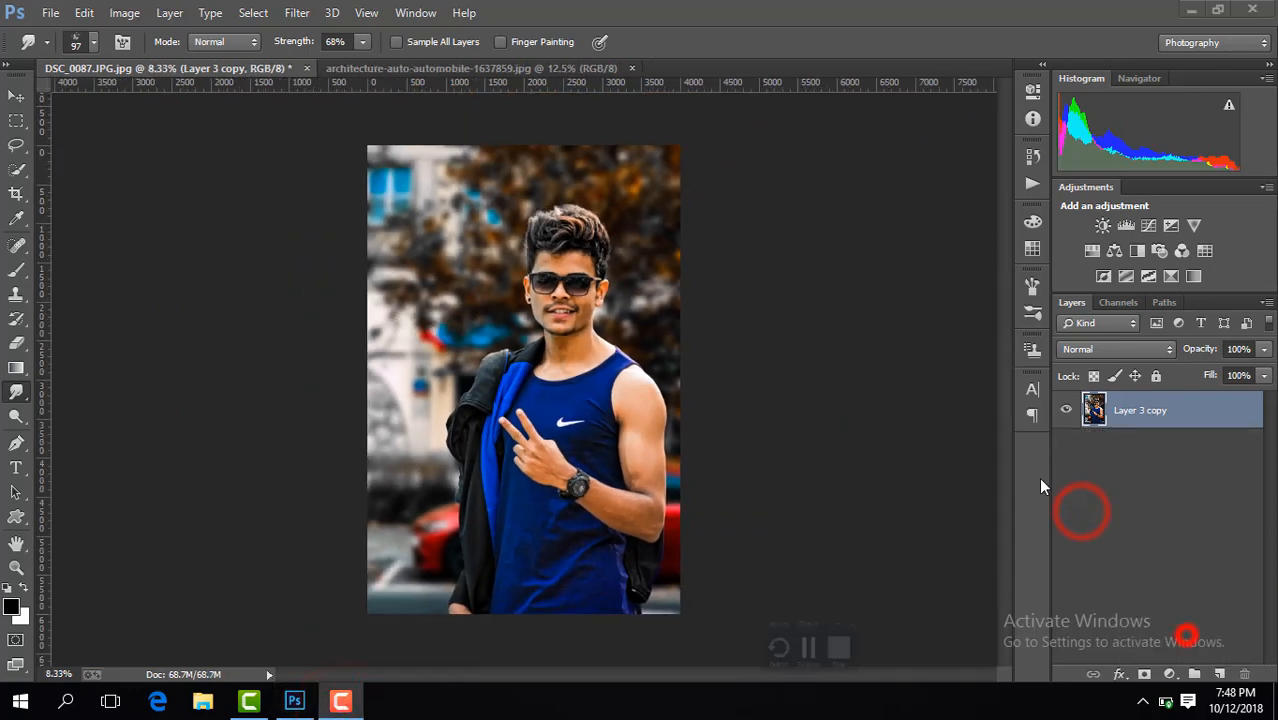
{"action": "left_click", "coordinate": [753, 257]}
{"action": "key", "text": "ctrl+j"}
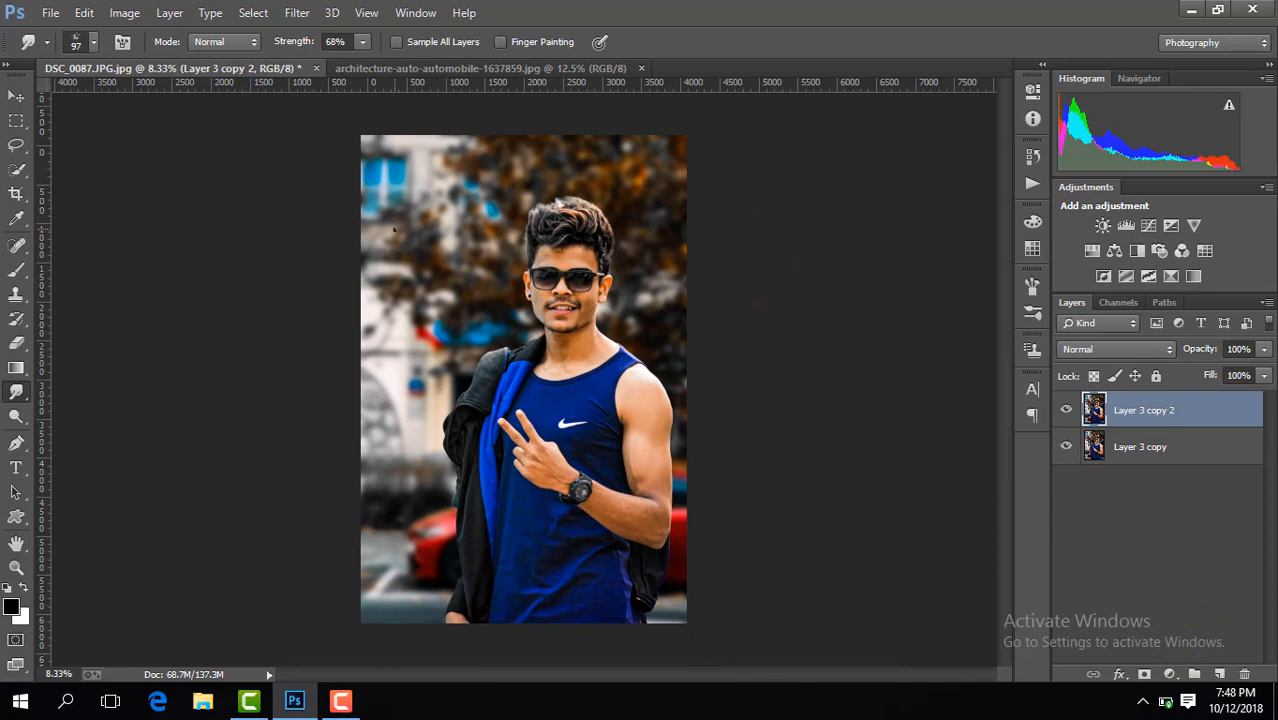
Step: Choose the Mixer Brush tool and set its brush size to 149 px for smoothing the forehead
{"action": "key", "text": "ctrl+plus"}
{"action": "key", "text": "ctrl+plus"}
{"action": "key", "text": "ctrl+plus"}
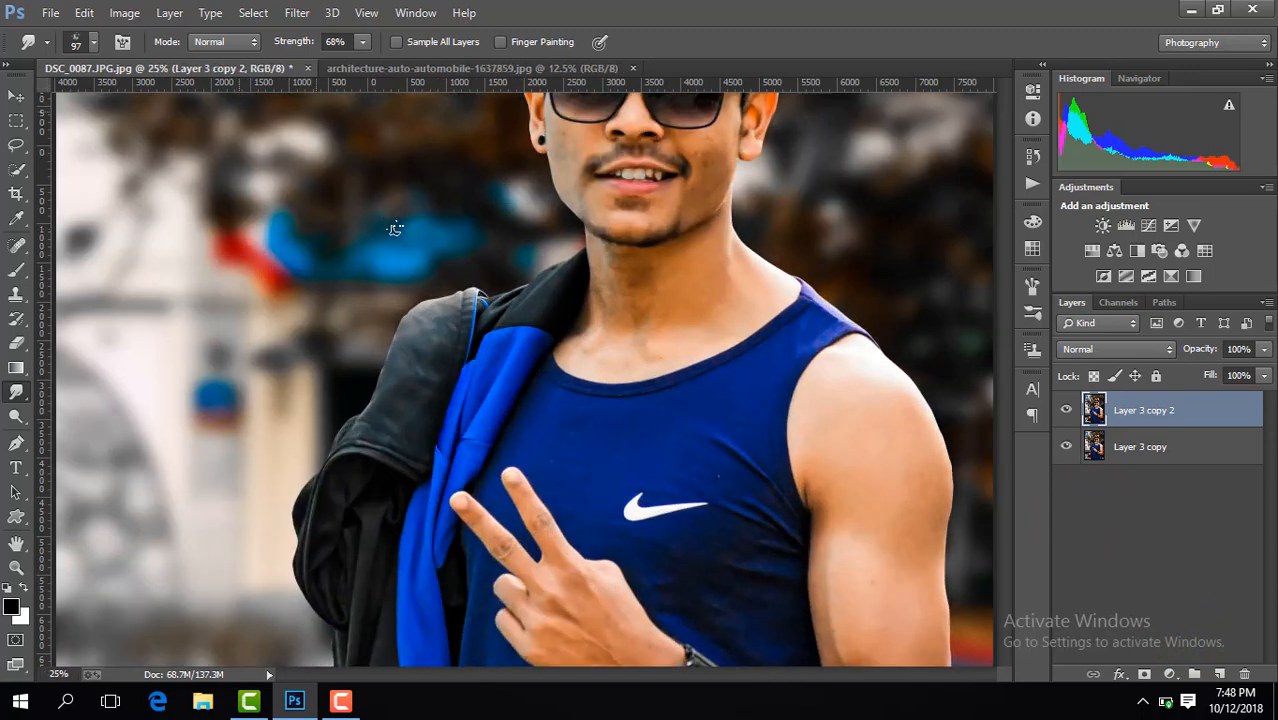
{"action": "right_click", "coordinate": [15, 274]}
{"action": "left_click", "coordinate": [97, 328]}
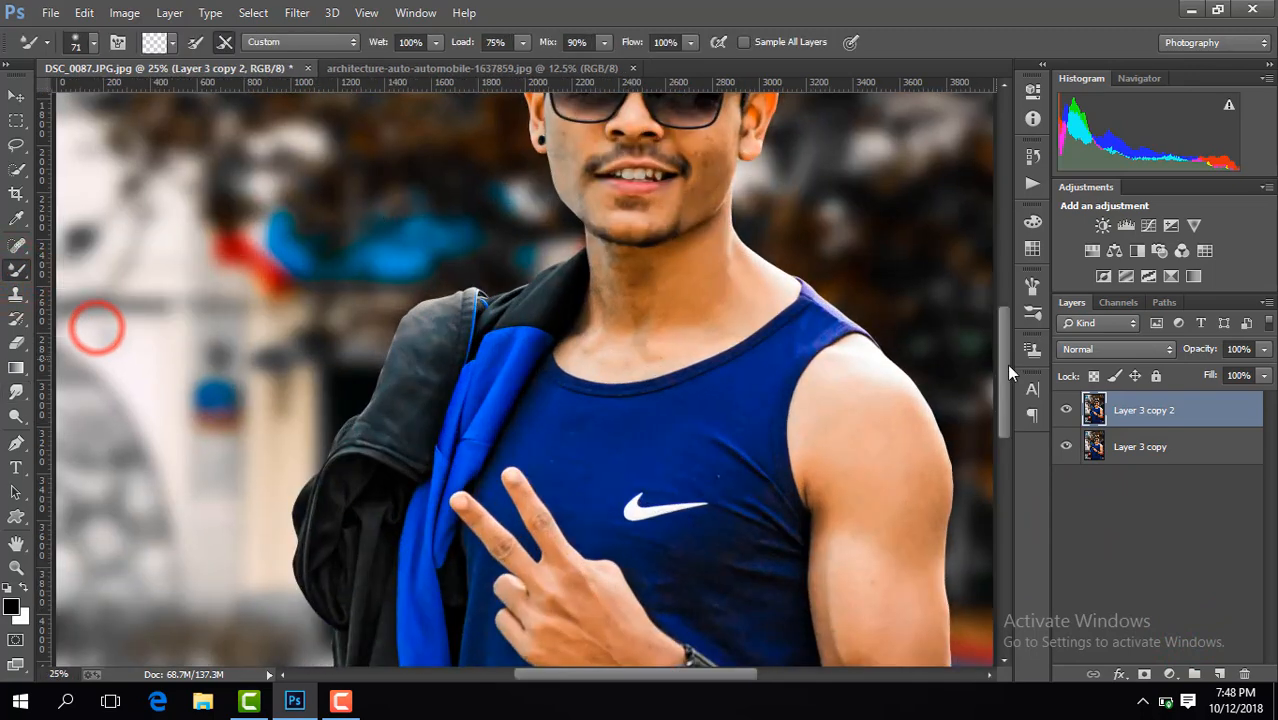
{"action": "left_click_drag", "start_coordinate": [1006, 364], "coordinate": [995, 312]}
{"action": "key", "text": "ctrl+plus"}
{"action": "key", "text": "ctrl+plus"}
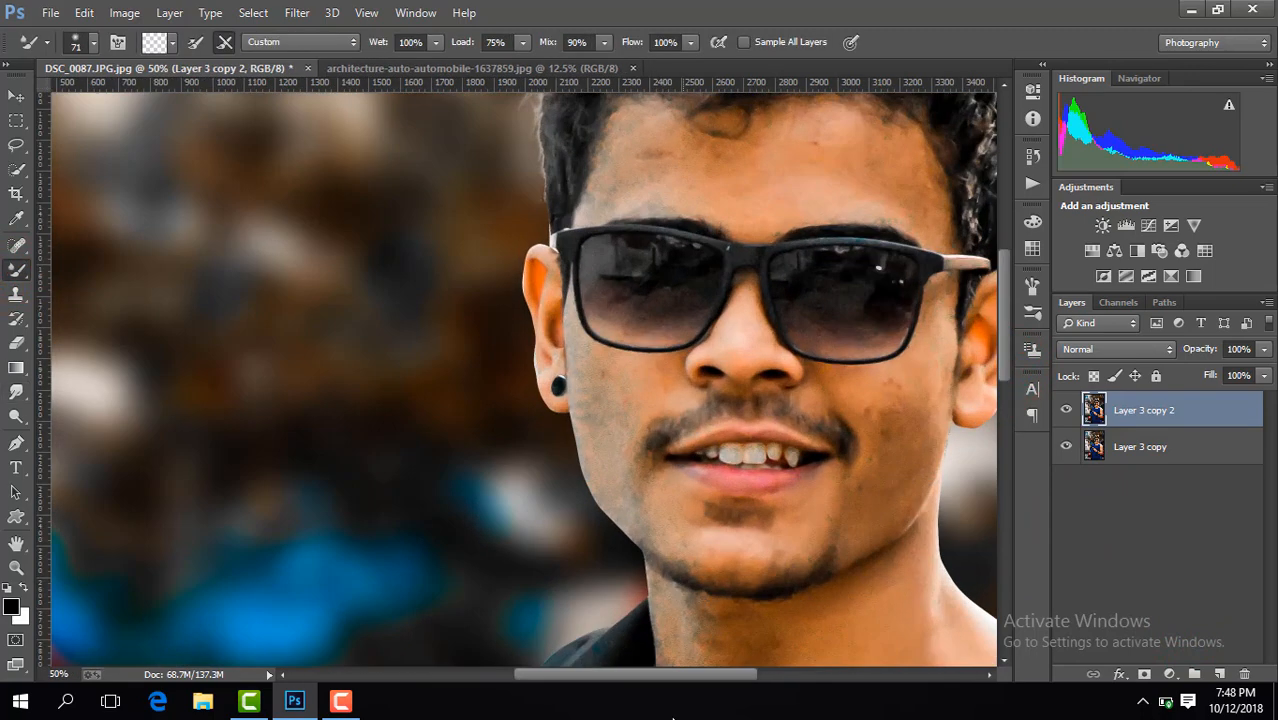
{"action": "left_click_drag", "start_coordinate": [662, 676], "coordinate": [697, 680]}
{"action": "left_click_drag", "start_coordinate": [1009, 320], "coordinate": [1003, 298]}
{"action": "key", "text": "ctrl+plus"}
{"action": "key", "text": "ctrl+plus"}
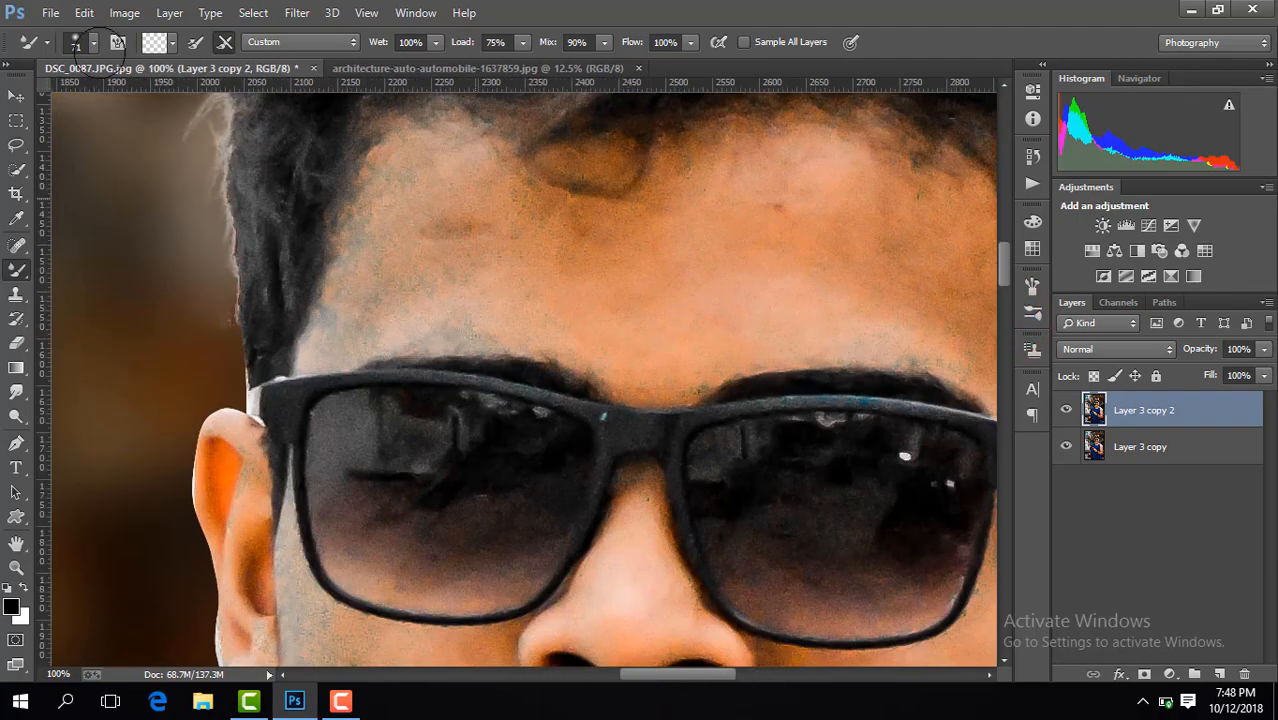
{"action": "left_click", "coordinate": [93, 44]}
Step: Blend the skin across the whole forehead with the Mixer Brush, evening out blemishes and patchy tones
{"action": "left_click", "coordinate": [571, 282]}
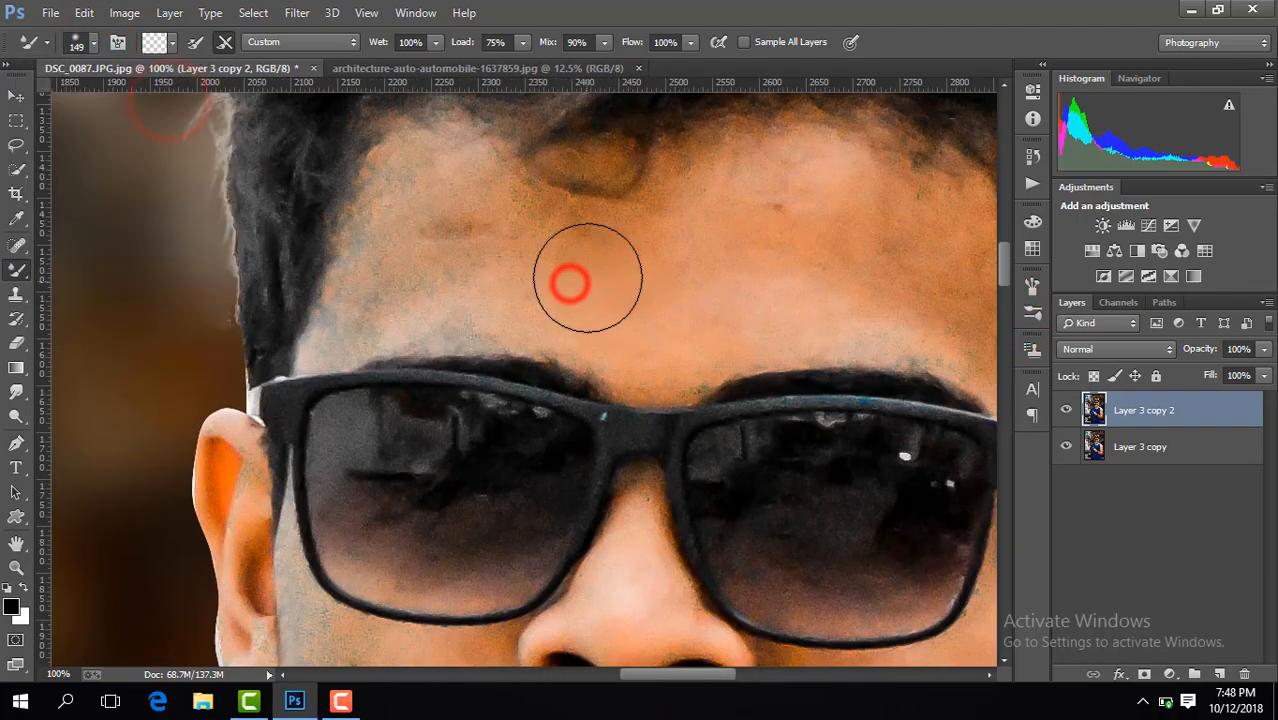
{"action": "mouse_move", "coordinate": [601, 277]}
{"action": "left_mouse_down"}
{"action": "mouse_move", "coordinate": [468, 242]}
{"action": "mouse_move", "coordinate": [446, 206]}
{"action": "mouse_move", "coordinate": [389, 300]}
{"action": "left_mouse_up"}
{"action": "left_click", "coordinate": [562, 302]}
{"action": "left_click", "coordinate": [650, 263]}
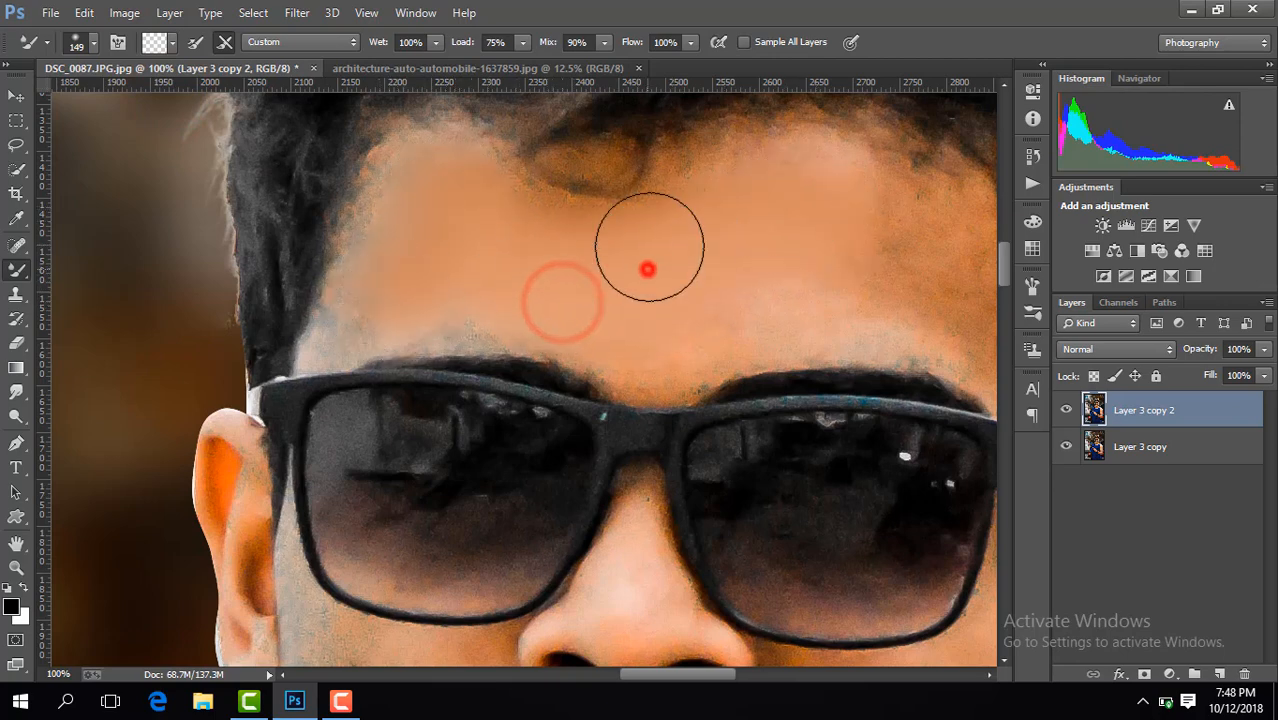
{"action": "left_click", "coordinate": [729, 293]}
{"action": "left_click_drag", "start_coordinate": [502, 246], "coordinate": [533, 220]}
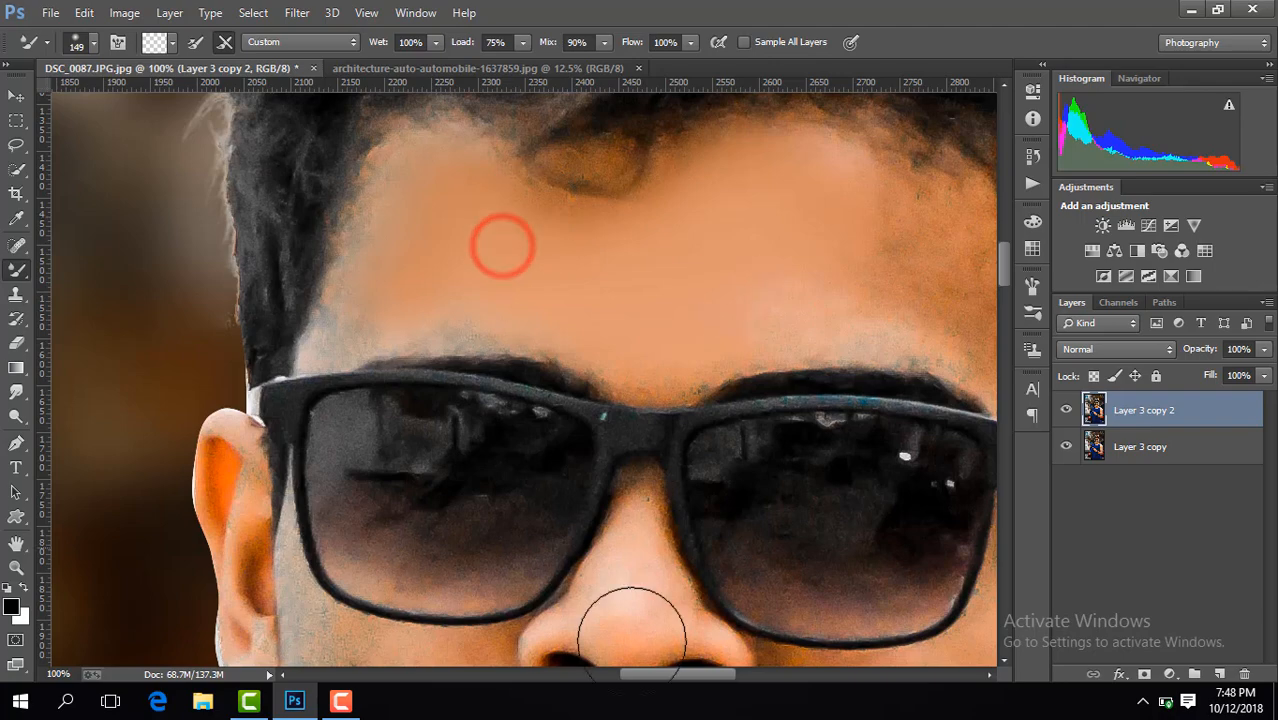
{"action": "left_click_drag", "start_coordinate": [679, 674], "coordinate": [715, 675]}
{"action": "left_click", "coordinate": [534, 262]}
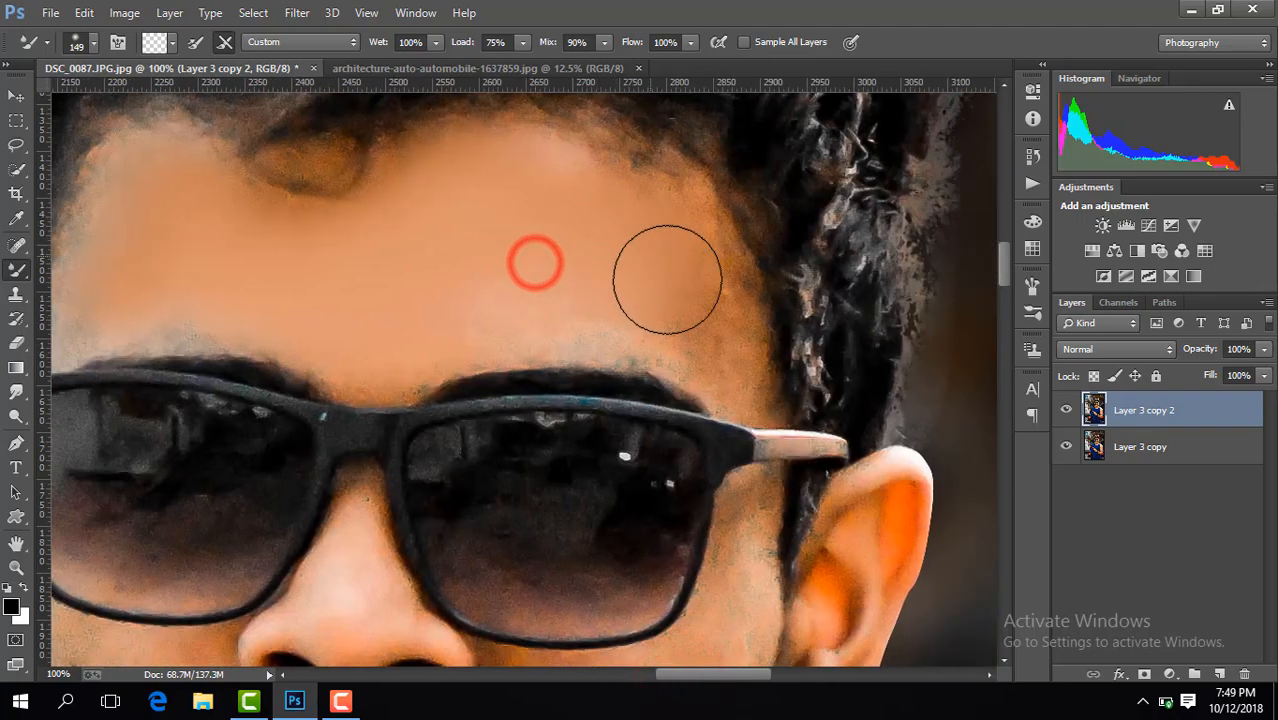
{"action": "left_click", "coordinate": [602, 225]}
Step: Reduce the Mixer Brush size to 101 px and blend the skin above the eyebrows and along the temple
{"action": "left_click", "coordinate": [94, 45]}
{"action": "left_click", "coordinate": [158, 103]}
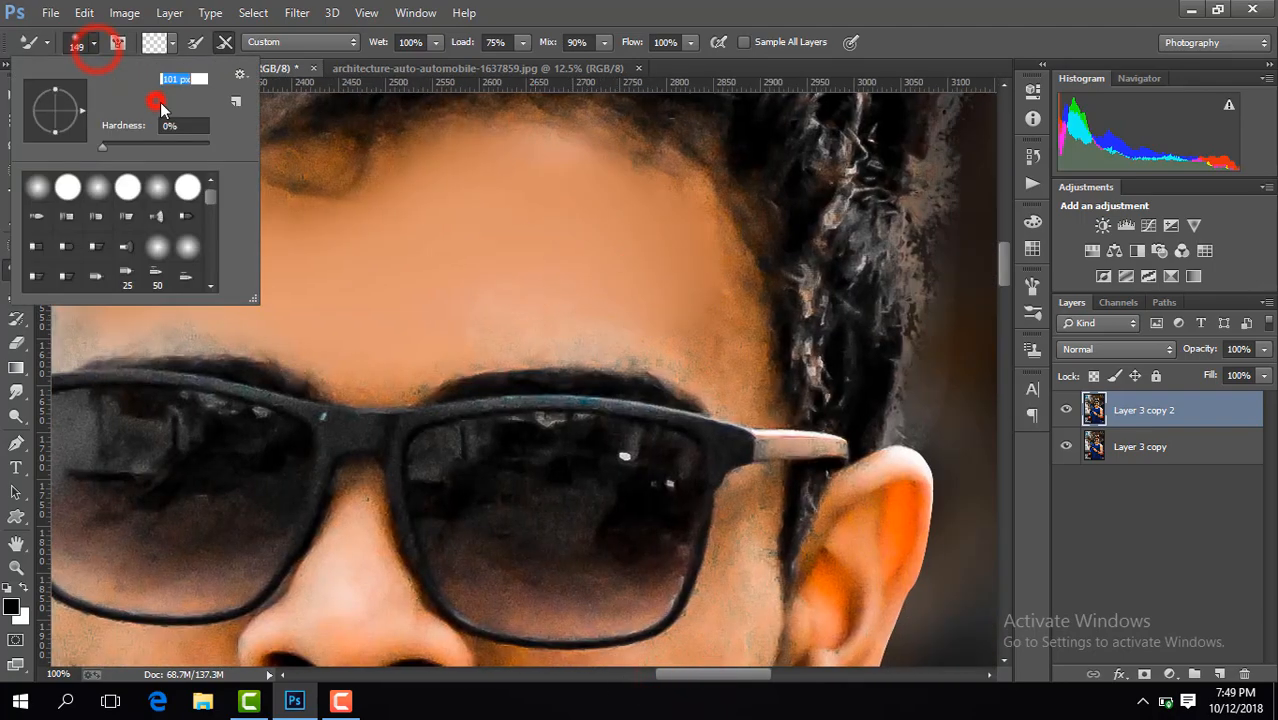
{"action": "left_click", "coordinate": [688, 323]}
{"action": "left_click", "coordinate": [702, 328]}
{"action": "left_click", "coordinate": [571, 302]}
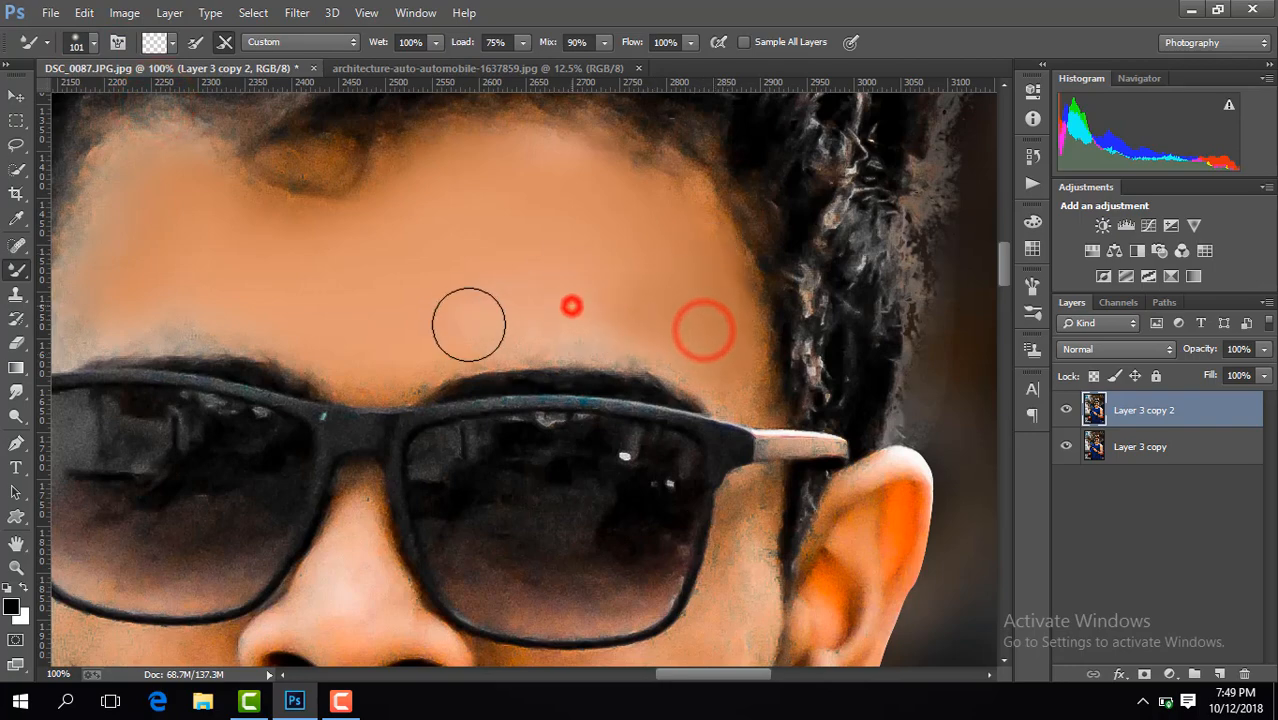
{"action": "left_click", "coordinate": [352, 310]}
{"action": "left_click", "coordinate": [451, 173]}
Step: Blend the skin of the cheek and jaw between the mouth and the ear without the earring
{"action": "key", "text": "ctrl+minus"}
{"action": "key", "text": "ctrl+minus"}
{"action": "key", "text": "ctrl+minus"}
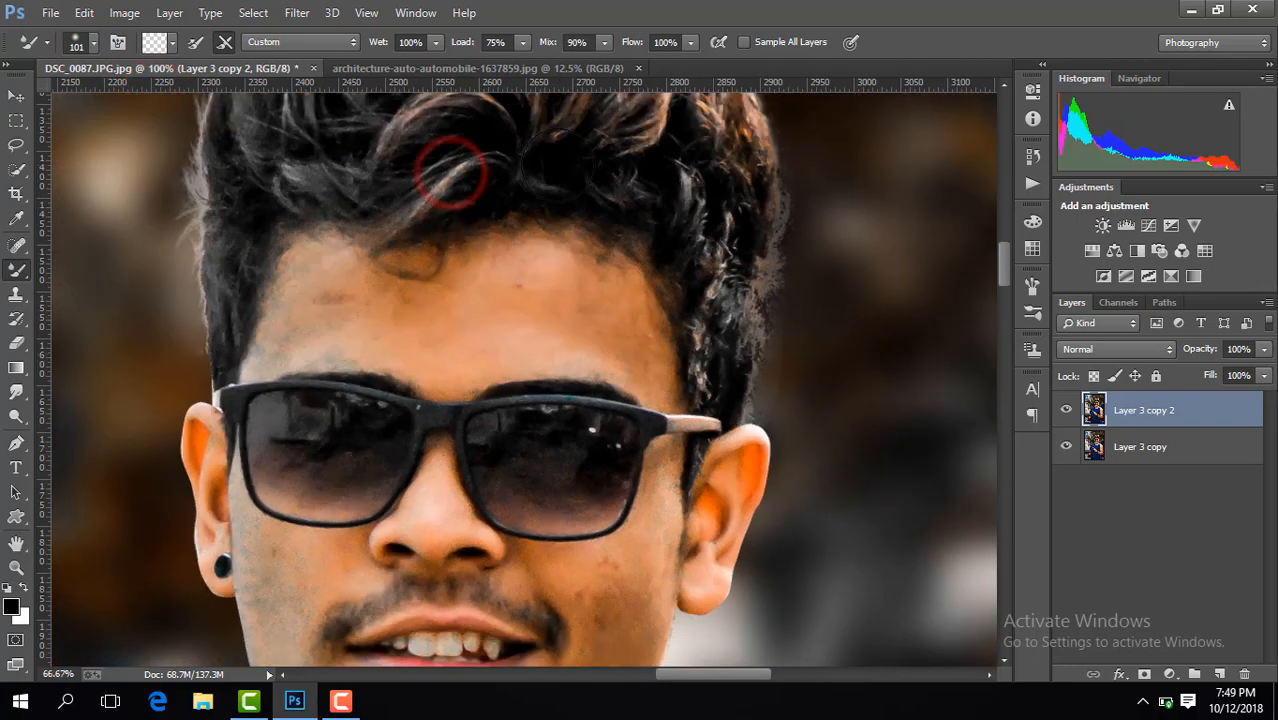
{"action": "key", "text": "ctrl+plus"}
{"action": "key", "text": "ctrl+plus"}
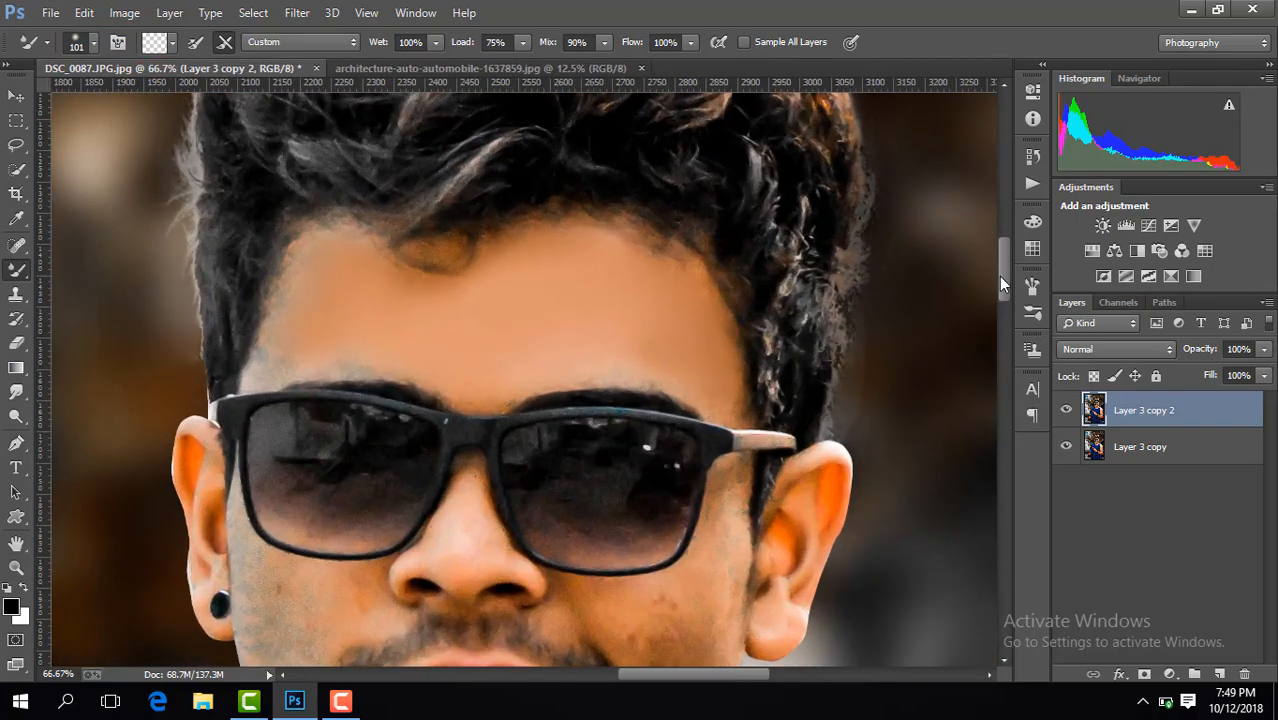
{"action": "left_click_drag", "start_coordinate": [1000, 276], "coordinate": [1000, 305]}
{"action": "mouse_move", "coordinate": [716, 317]}
{"action": "left_mouse_down"}
{"action": "mouse_move", "coordinate": [659, 377]}
{"action": "mouse_move", "coordinate": [644, 360]}
{"action": "mouse_move", "coordinate": [602, 358]}
{"action": "left_mouse_up"}
{"action": "mouse_move", "coordinate": [687, 365]}
{"action": "left_mouse_down"}
{"action": "mouse_move", "coordinate": [671, 483]}
{"action": "mouse_move", "coordinate": [690, 370]}
{"action": "mouse_move", "coordinate": [670, 368]}
{"action": "mouse_move", "coordinate": [638, 405]}
{"action": "mouse_move", "coordinate": [693, 403]}
{"action": "mouse_move", "coordinate": [681, 371]}
{"action": "mouse_move", "coordinate": [647, 504]}
{"action": "left_mouse_up"}
{"action": "mouse_move", "coordinate": [710, 415]}
{"action": "left_mouse_down"}
{"action": "mouse_move", "coordinate": [666, 499]}
{"action": "mouse_move", "coordinate": [630, 506]}
{"action": "mouse_move", "coordinate": [620, 548]}
{"action": "left_mouse_up"}
{"action": "mouse_move", "coordinate": [682, 408]}
{"action": "left_mouse_down"}
{"action": "mouse_move", "coordinate": [639, 374]}
{"action": "mouse_move", "coordinate": [642, 388]}
{"action": "left_mouse_up"}
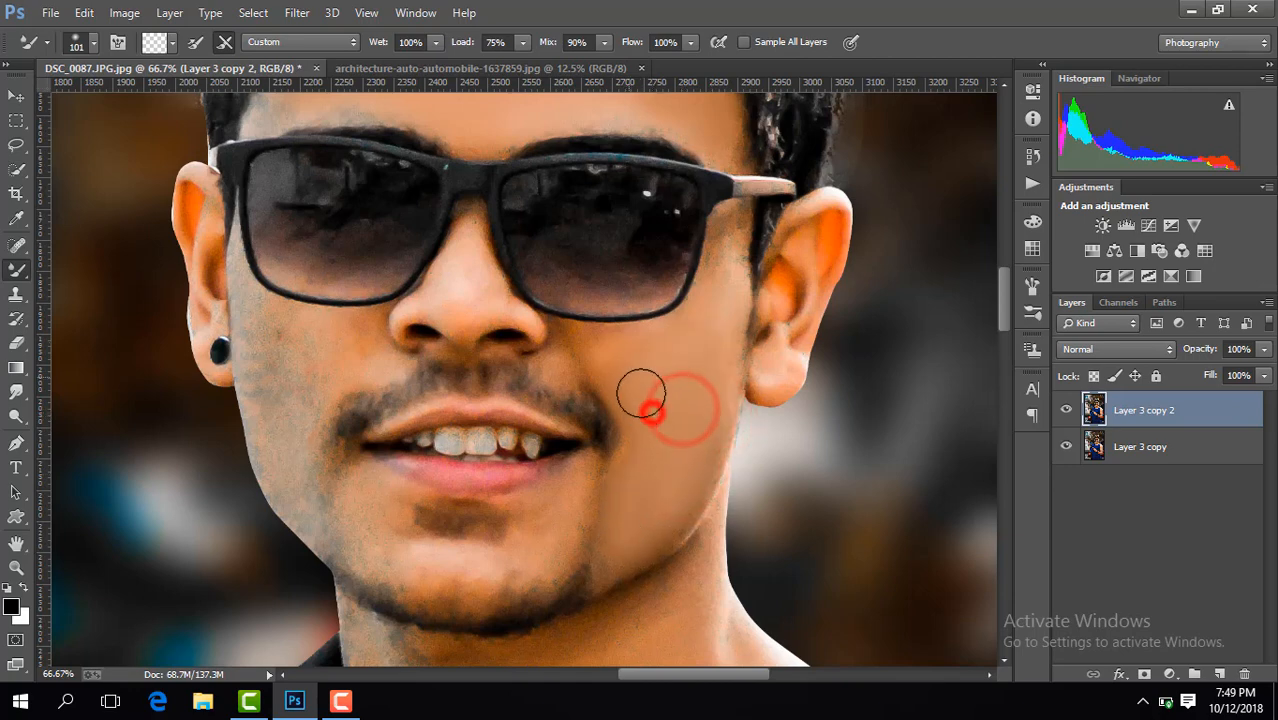
Step: Set the retouch layer's opacity to 60% and blend the skin on the earring-side cheek and the chin
{"action": "left_click", "coordinate": [1264, 349]}
{"action": "left_click_drag", "start_coordinate": [1241, 374], "coordinate": [1234, 374]}
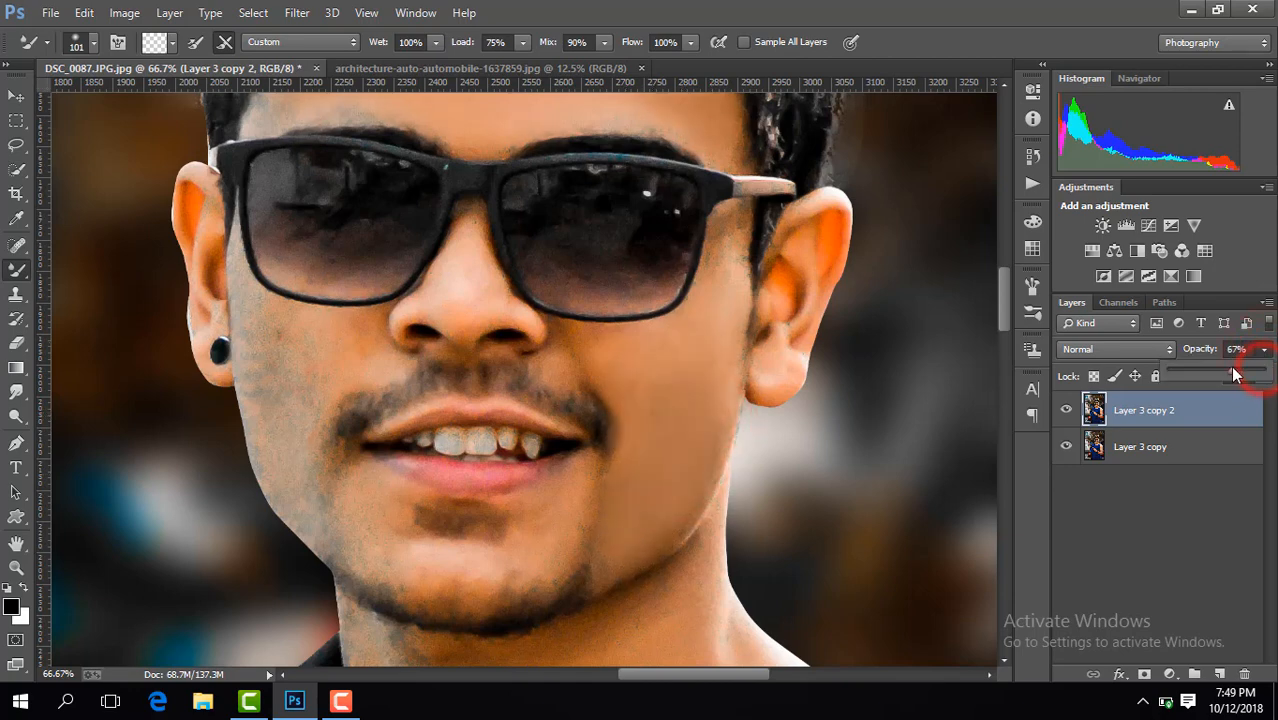
{"action": "left_click", "coordinate": [344, 351]}
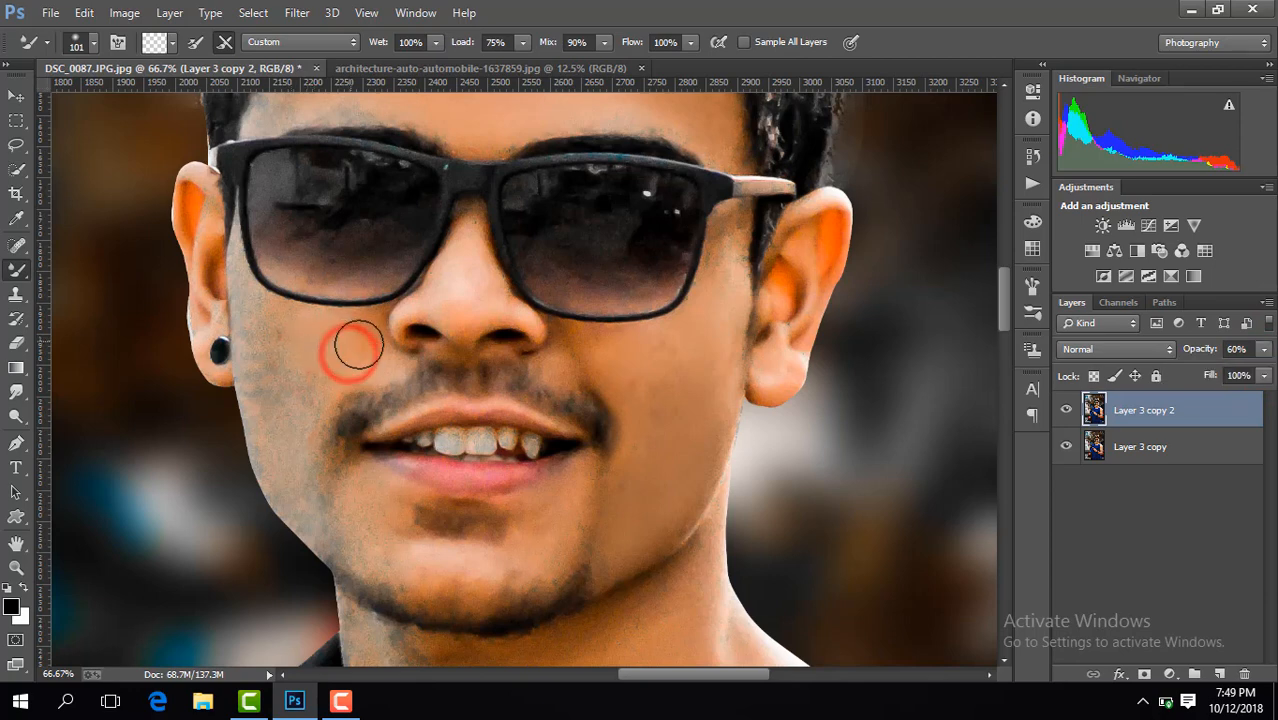
{"action": "left_click", "coordinate": [383, 536]}
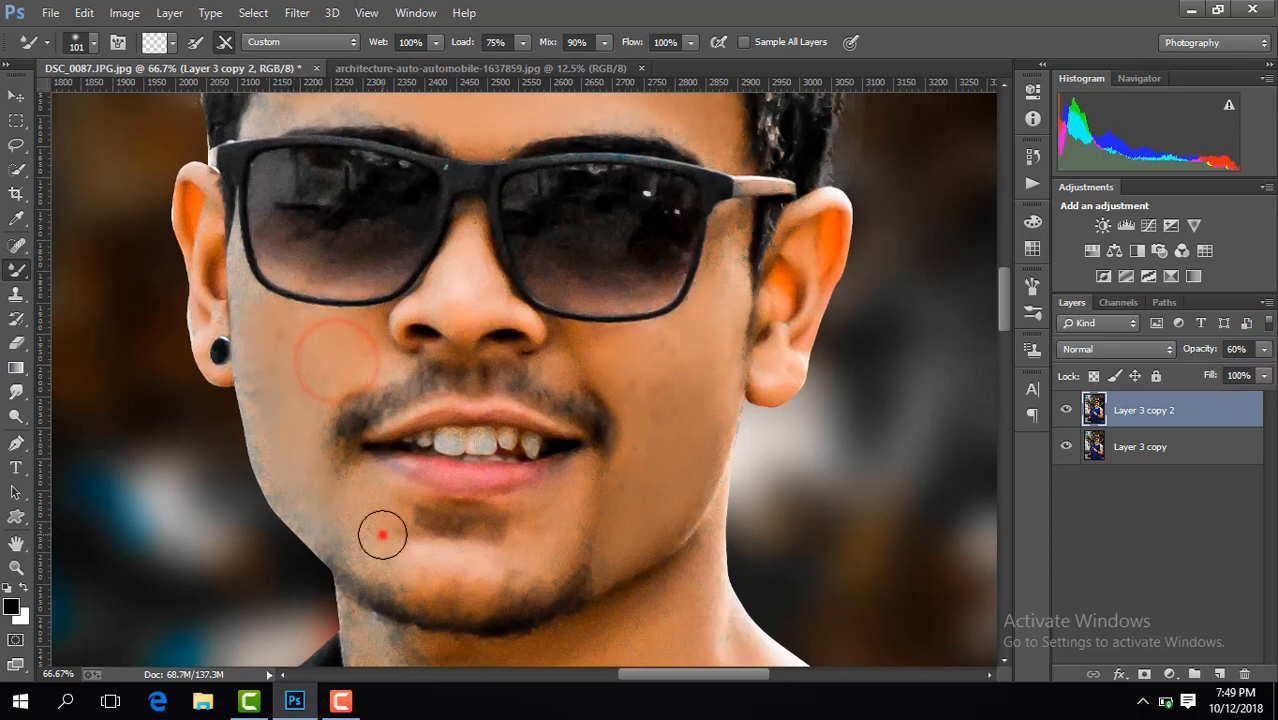
{"action": "mouse_move", "coordinate": [374, 517]}
{"action": "left_mouse_down"}
{"action": "mouse_move", "coordinate": [456, 571]}
{"action": "mouse_move", "coordinate": [556, 508]}
{"action": "mouse_move", "coordinate": [493, 565]}
{"action": "left_mouse_up"}
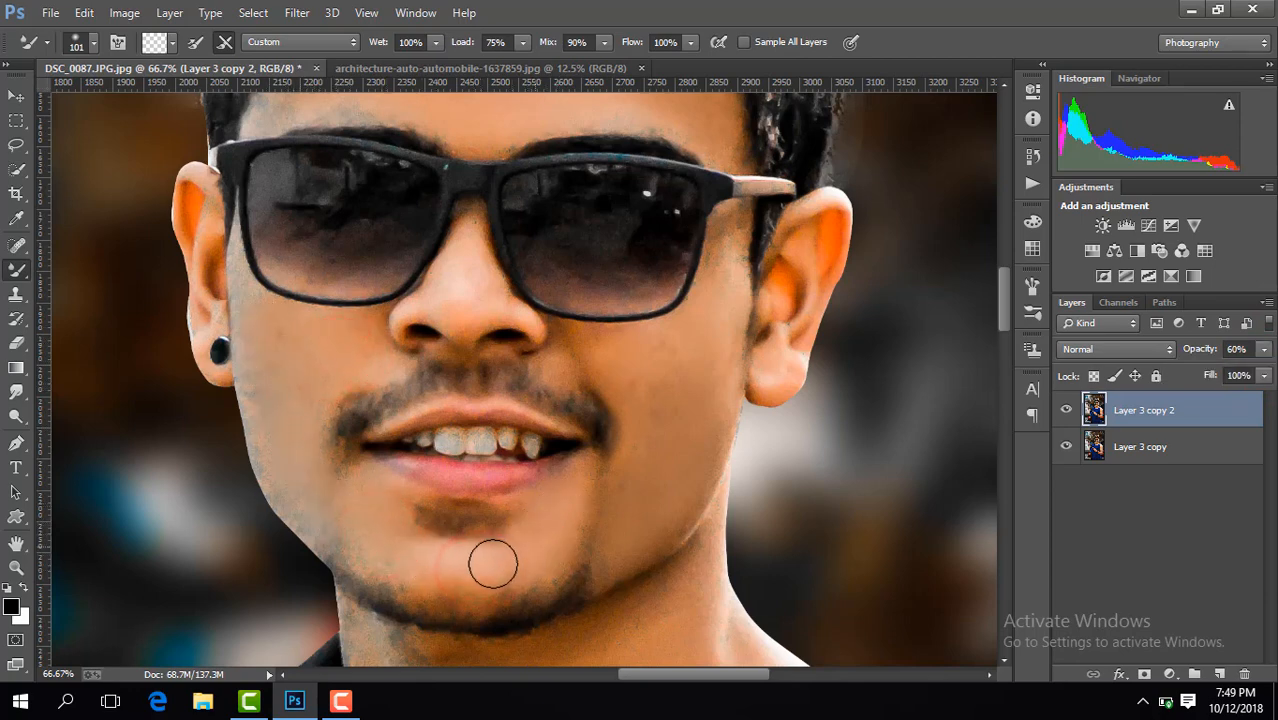
Step: Blend the skin on the nose, the opposite cheek and the ear without the earring
{"action": "left_click", "coordinate": [679, 377]}
{"action": "left_click_drag", "start_coordinate": [462, 300], "coordinate": [460, 286]}
{"action": "left_click_drag", "start_coordinate": [805, 277], "coordinate": [775, 358]}
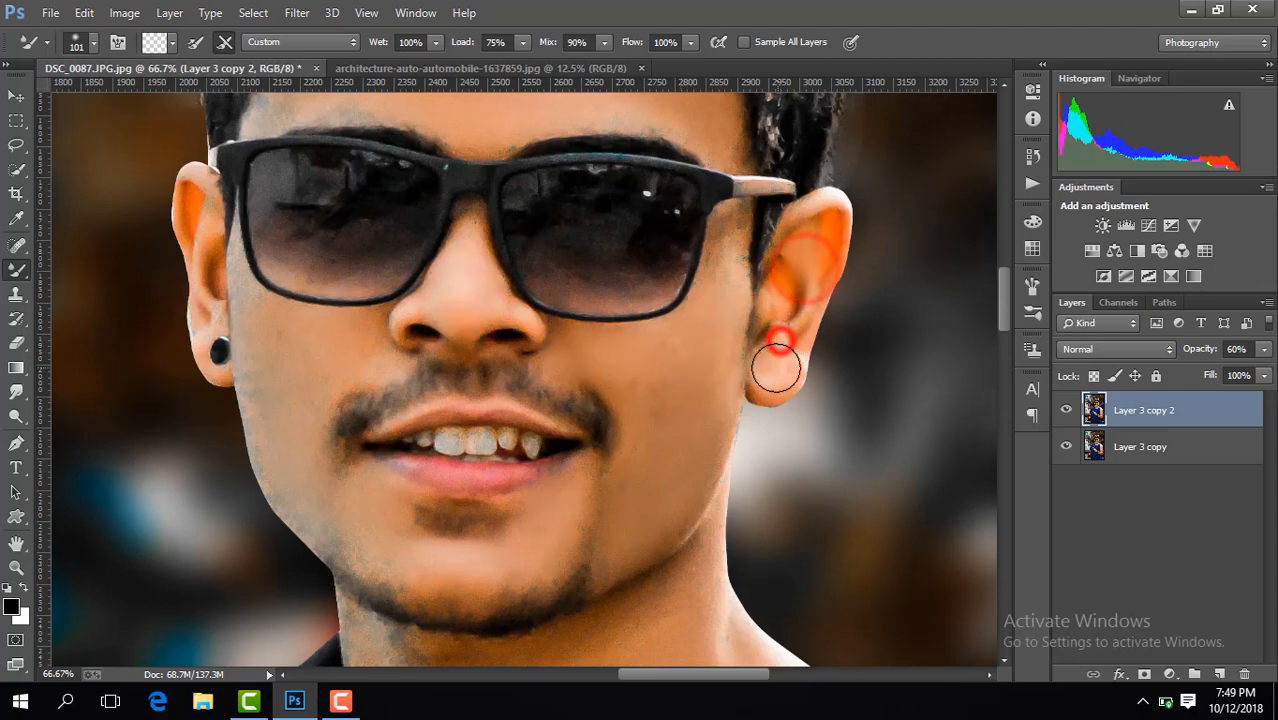
{"action": "key", "text": "ctrl+minus"}
{"action": "key", "text": "ctrl+minus"}
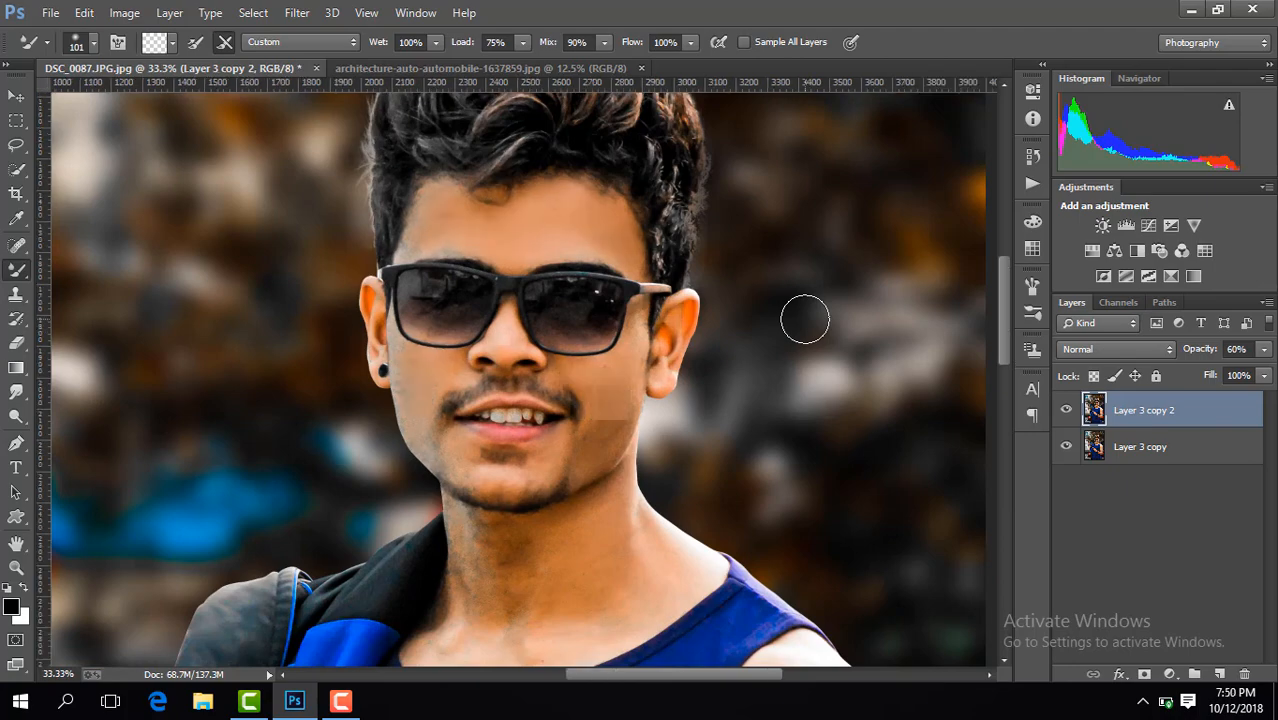
{"action": "key", "text": "ctrl+minus"}
{"action": "key", "text": "ctrl+minus"}
{"action": "key", "text": "ctrl+minus"}
Step: Set the Mixer Brush size to 198 px and blend the skin over the neck and collar area
{"action": "key", "text": "ctrl+plus"}
{"action": "key", "text": "ctrl+plus"}
{"action": "key", "text": "ctrl+plus"}
{"action": "key", "text": "ctrl+plus"}
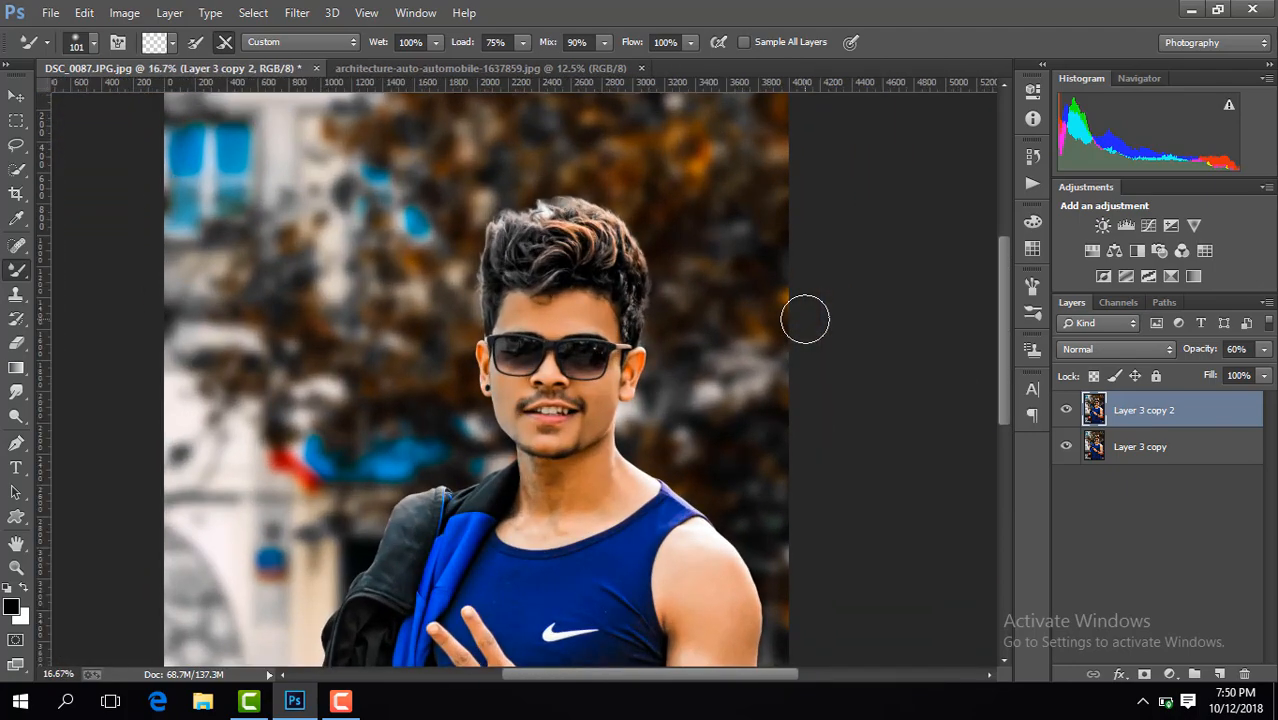
{"action": "left_click_drag", "start_coordinate": [1008, 282], "coordinate": [1001, 336]}
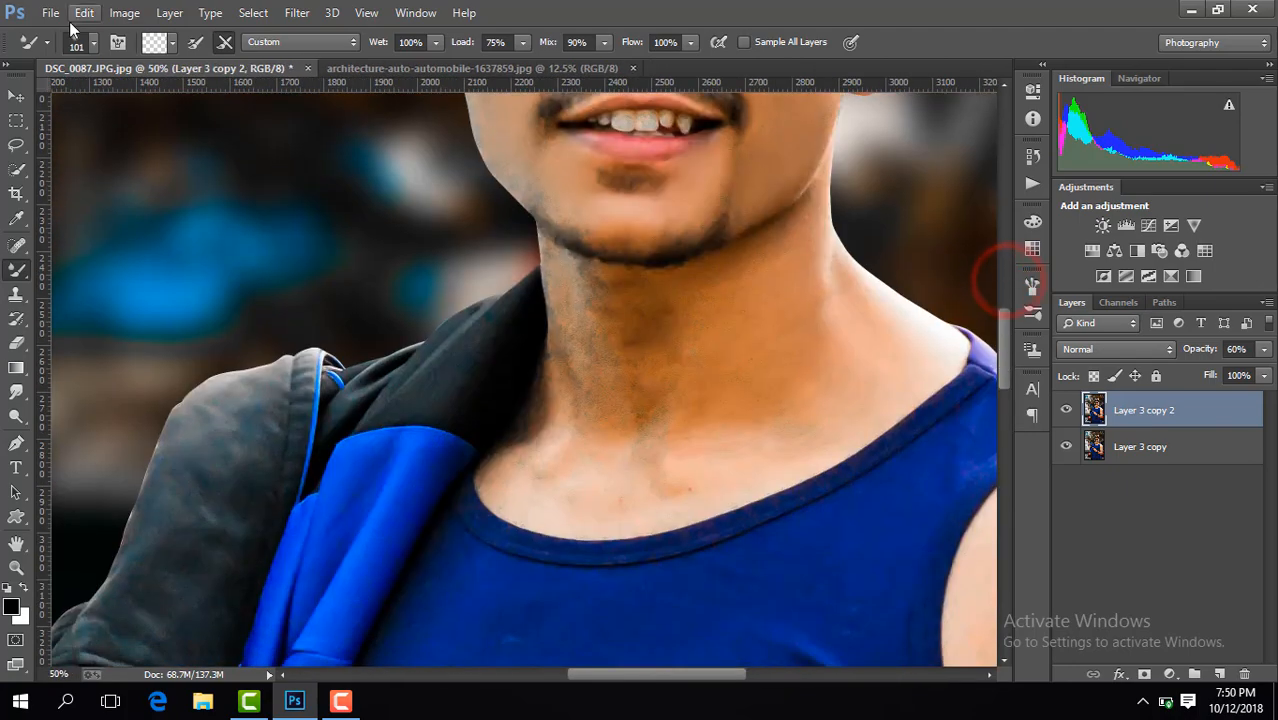
{"action": "left_click", "coordinate": [93, 45]}
{"action": "mouse_move", "coordinate": [656, 385]}
{"action": "left_mouse_down"}
{"action": "mouse_move", "coordinate": [628, 345]}
{"action": "mouse_move", "coordinate": [600, 357]}
{"action": "mouse_move", "coordinate": [656, 389]}
{"action": "left_mouse_up"}
{"action": "mouse_move", "coordinate": [593, 457]}
{"action": "left_mouse_down"}
{"action": "mouse_move", "coordinate": [575, 417]}
{"action": "mouse_move", "coordinate": [565, 439]}
{"action": "mouse_move", "coordinate": [610, 468]}
{"action": "mouse_move", "coordinate": [707, 443]}
{"action": "left_mouse_up"}
{"action": "left_click_drag", "start_coordinate": [884, 363], "coordinate": [862, 348]}
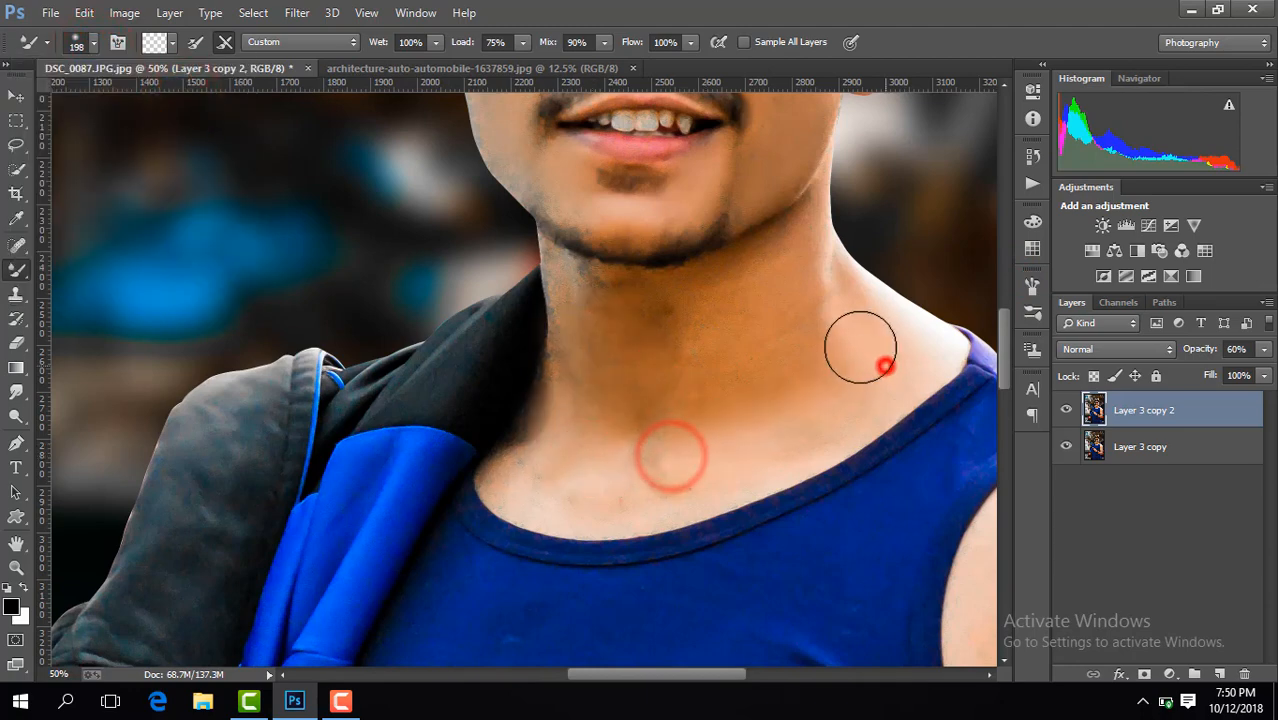
{"action": "mouse_move", "coordinate": [779, 391]}
{"action": "left_mouse_down"}
{"action": "mouse_move", "coordinate": [796, 351]}
{"action": "mouse_move", "coordinate": [781, 289]}
{"action": "mouse_move", "coordinate": [737, 367]}
{"action": "left_mouse_up"}
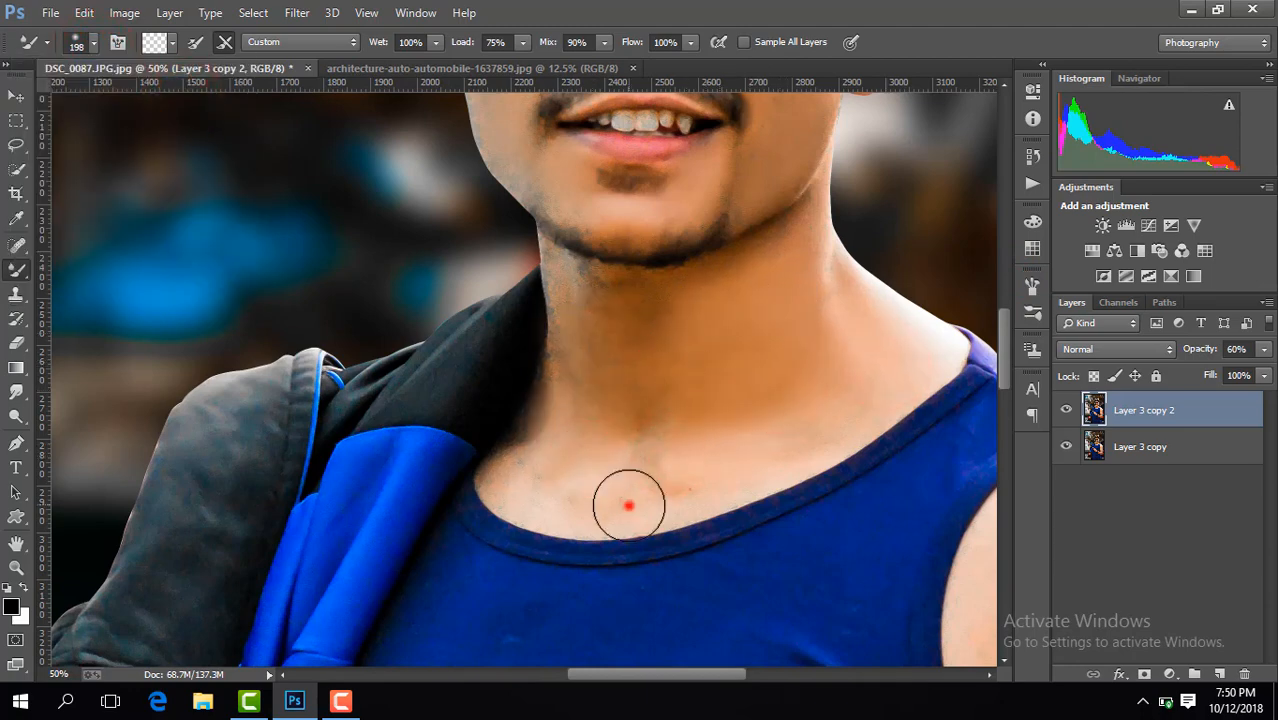
Step: Smooth the remaining uneven patches at the throat and just above the tank top's neckline
{"action": "left_click_drag", "start_coordinate": [629, 505], "coordinate": [662, 446]}
{"action": "left_click_drag", "start_coordinate": [656, 402], "coordinate": [650, 320]}
{"action": "mouse_move", "coordinate": [602, 394]}
{"action": "left_mouse_down"}
{"action": "mouse_move", "coordinate": [592, 362]}
{"action": "mouse_move", "coordinate": [644, 362]}
{"action": "mouse_move", "coordinate": [672, 394]}
{"action": "left_mouse_up"}
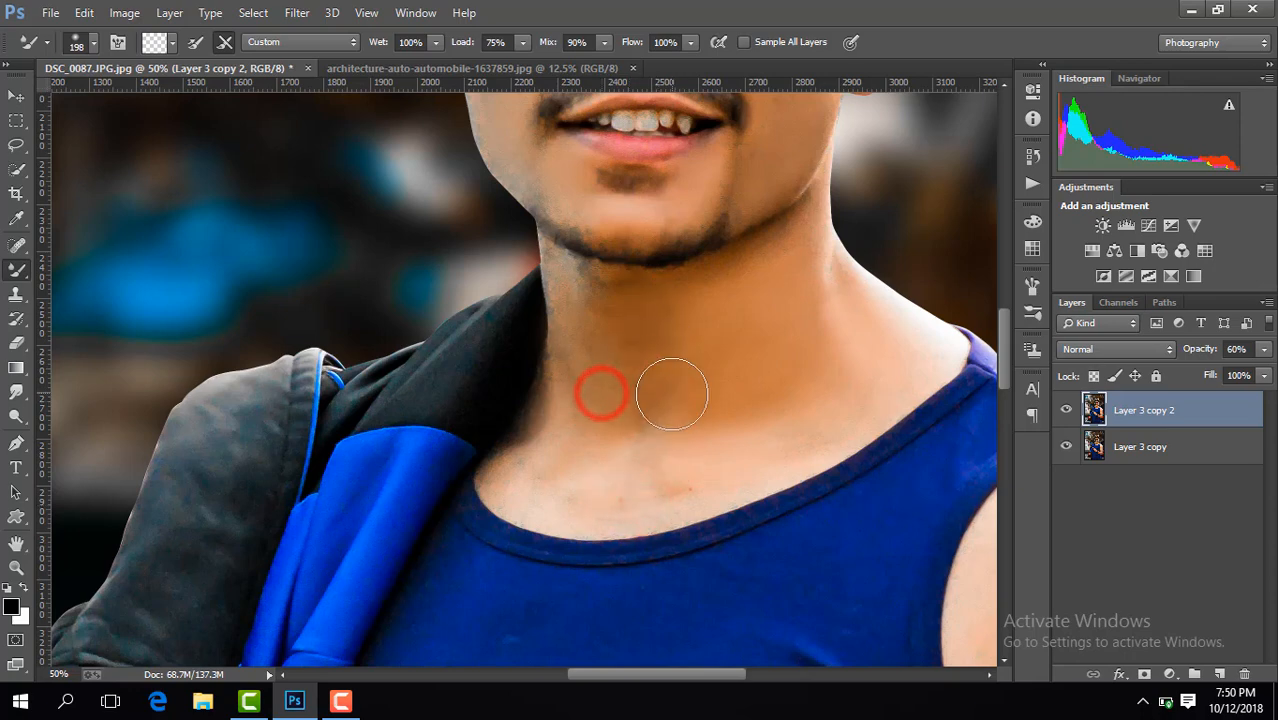
{"action": "left_click_drag", "start_coordinate": [657, 487], "coordinate": [608, 485]}
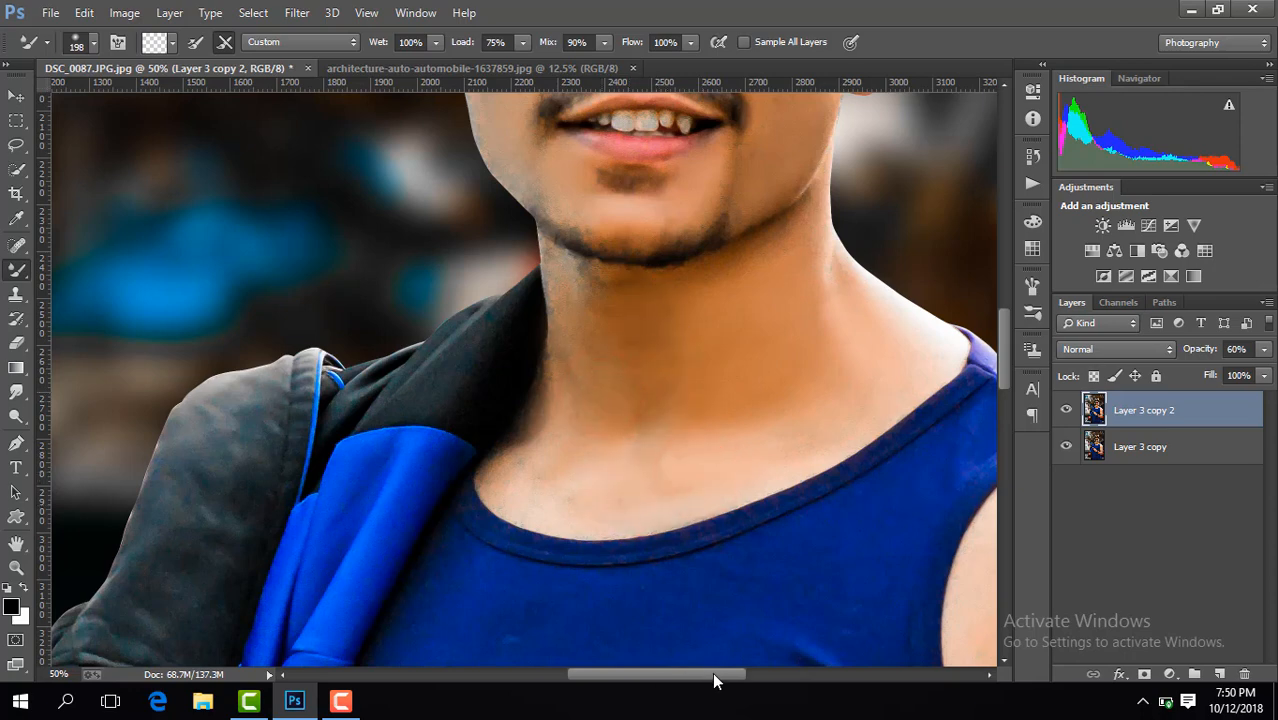
Step: Blend the bare shoulder and upper arm skin with the Mixer Brush to even out the tones
{"action": "left_click_drag", "start_coordinate": [713, 673], "coordinate": [808, 672]}
{"action": "left_click_drag", "start_coordinate": [1003, 337], "coordinate": [1003, 365]}
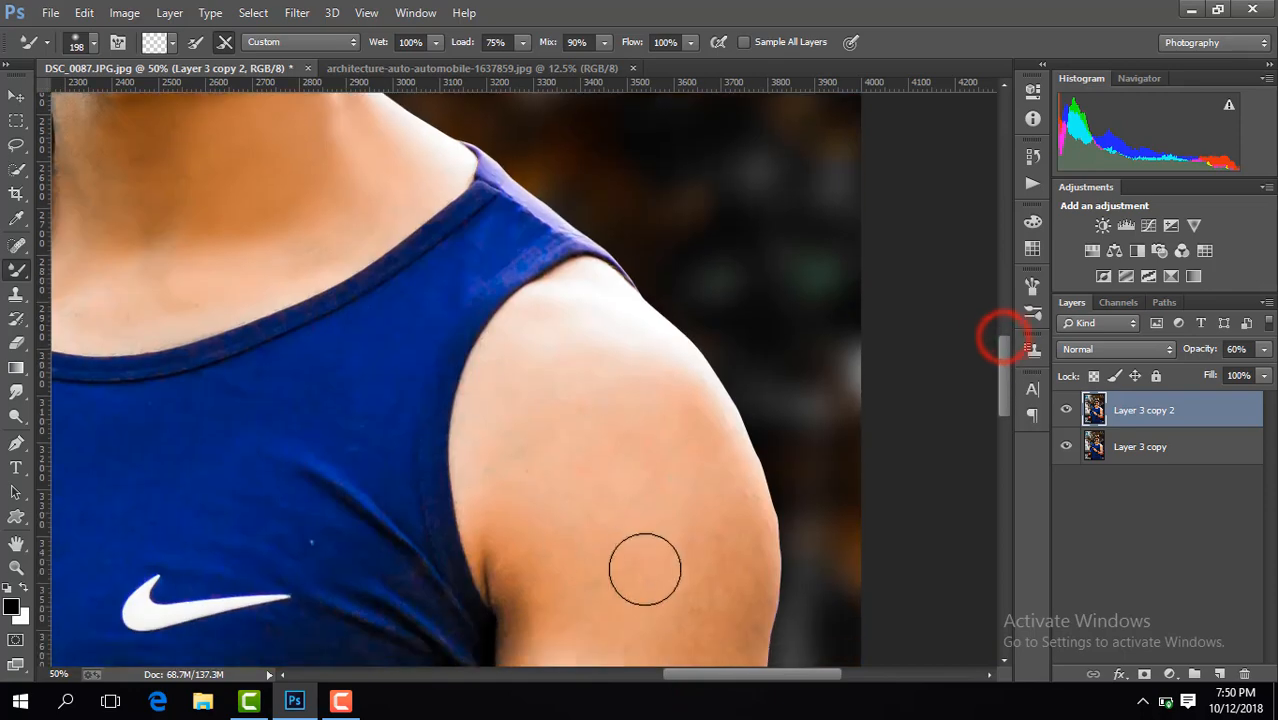
{"action": "mouse_move", "coordinate": [645, 566]}
{"action": "left_mouse_down"}
{"action": "mouse_move", "coordinate": [720, 615]}
{"action": "mouse_move", "coordinate": [731, 550]}
{"action": "mouse_move", "coordinate": [680, 442]}
{"action": "left_mouse_up"}
{"action": "mouse_move", "coordinate": [540, 572]}
{"action": "left_mouse_down"}
{"action": "mouse_move", "coordinate": [531, 565]}
{"action": "mouse_move", "coordinate": [542, 573]}
{"action": "left_mouse_up"}
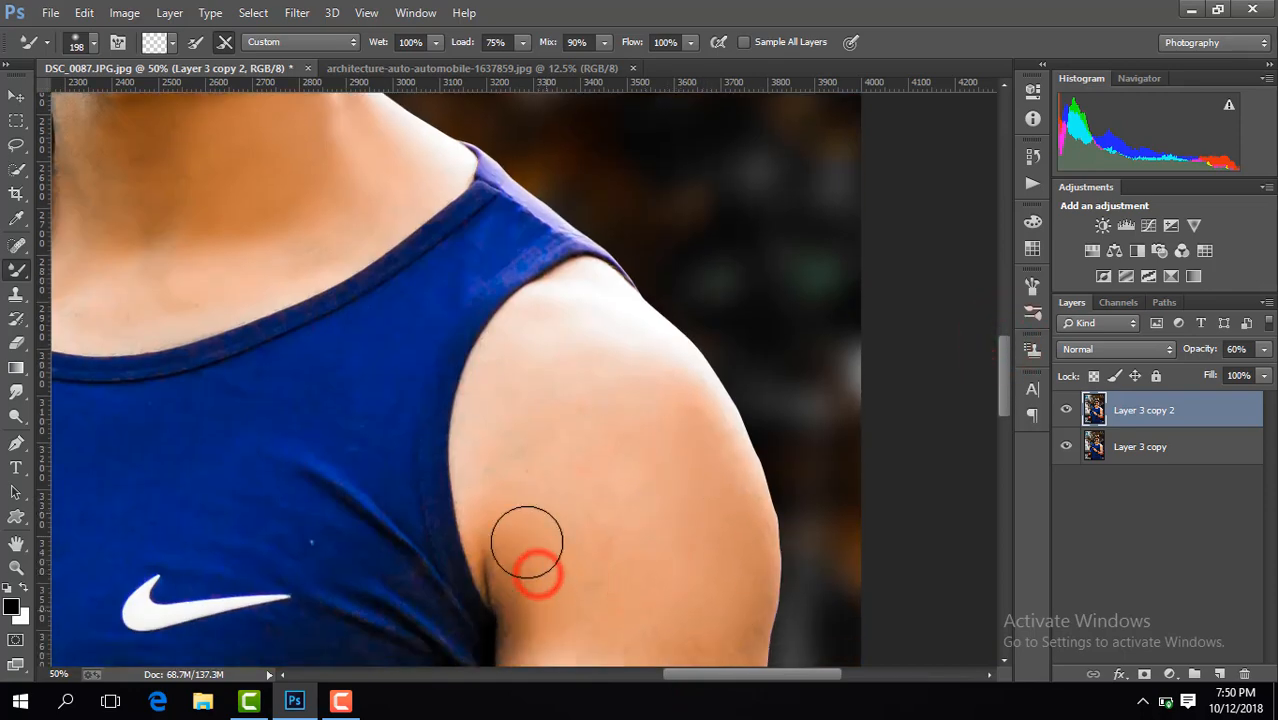
{"action": "left_click_drag", "start_coordinate": [1007, 382], "coordinate": [1006, 421]}
{"action": "mouse_move", "coordinate": [708, 391]}
{"action": "left_mouse_down"}
{"action": "mouse_move", "coordinate": [699, 491]}
{"action": "mouse_move", "coordinate": [708, 479]}
{"action": "left_mouse_up"}
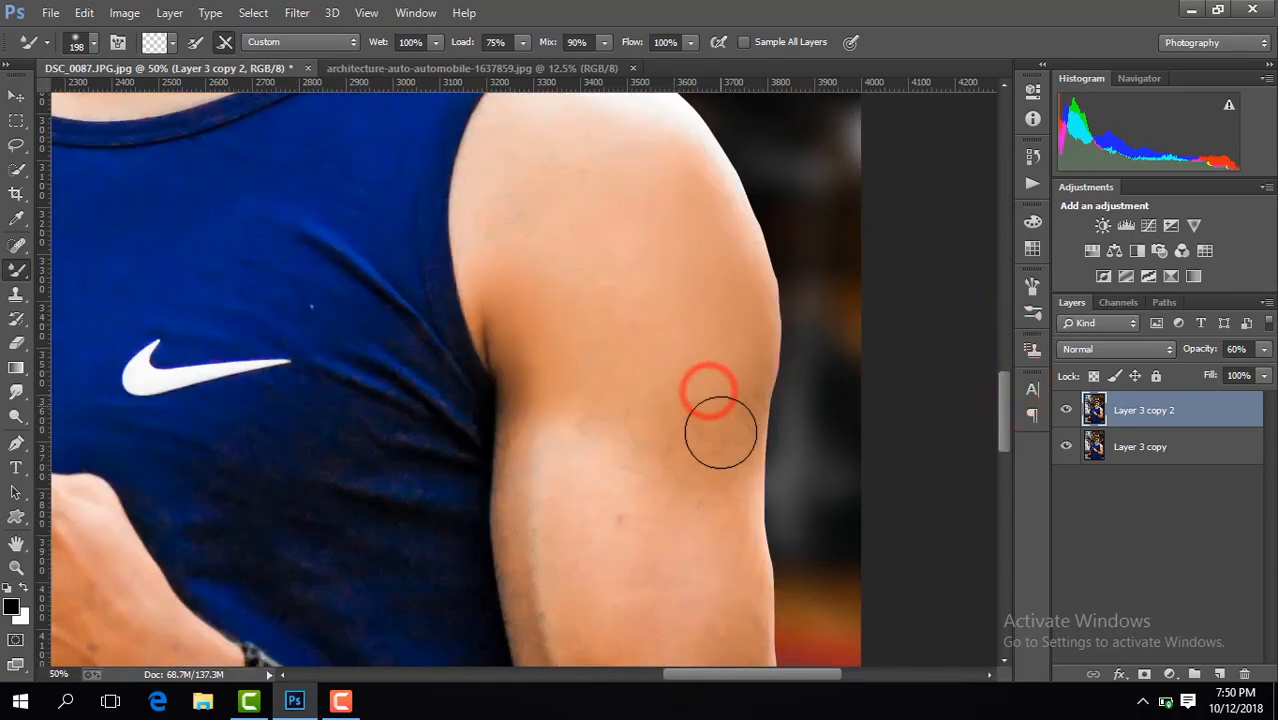
{"action": "mouse_move", "coordinate": [725, 367]}
{"action": "left_mouse_down"}
{"action": "mouse_move", "coordinate": [719, 429]}
{"action": "mouse_move", "coordinate": [684, 475]}
{"action": "left_mouse_up"}
{"action": "mouse_move", "coordinate": [614, 431]}
{"action": "left_mouse_down"}
{"action": "mouse_move", "coordinate": [601, 494]}
{"action": "mouse_move", "coordinate": [636, 593]}
{"action": "left_mouse_up"}
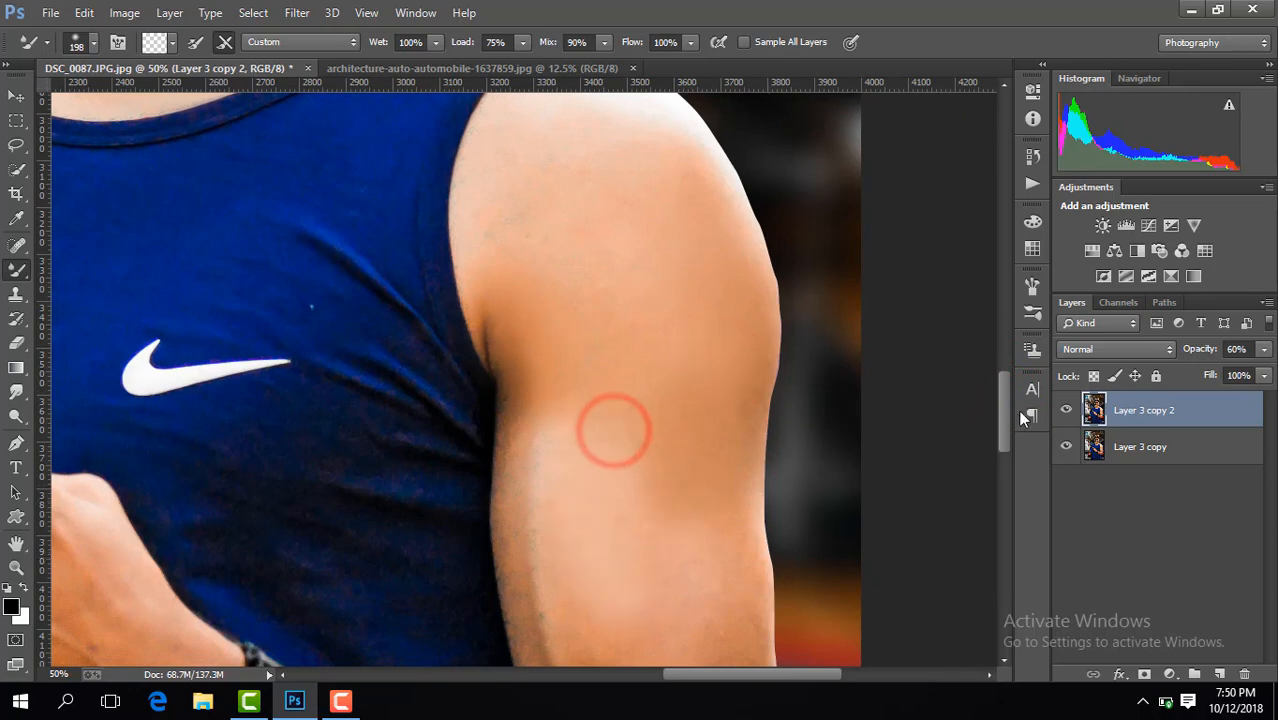
Step: Blend the rest of the upper arm down to the elbow crease, including its shadowed inner edge
{"action": "left_click_drag", "start_coordinate": [1006, 401], "coordinate": [1006, 432]}
{"action": "left_click_drag", "start_coordinate": [724, 369], "coordinate": [722, 506]}
{"action": "left_click_drag", "start_coordinate": [723, 476], "coordinate": [719, 555]}
{"action": "left_click_drag", "start_coordinate": [711, 409], "coordinate": [709, 392]}
{"action": "left_click_drag", "start_coordinate": [585, 532], "coordinate": [573, 500]}
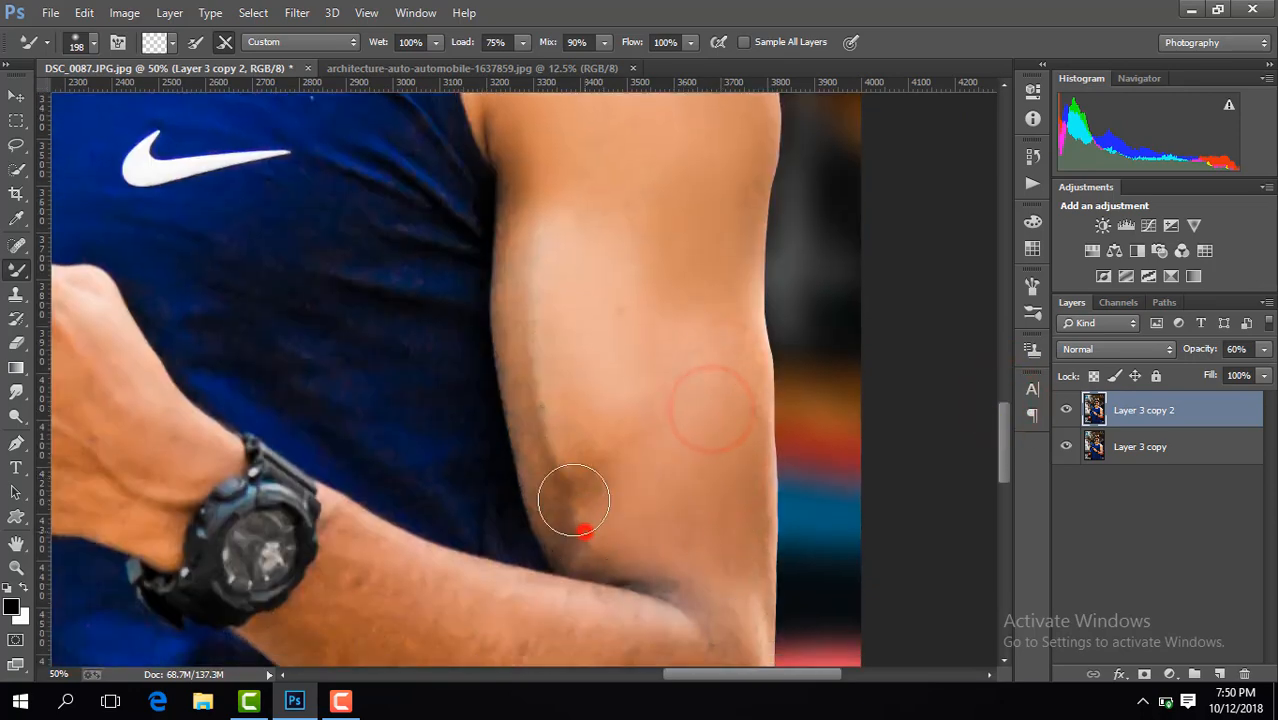
{"action": "left_click_drag", "start_coordinate": [545, 433], "coordinate": [531, 237]}
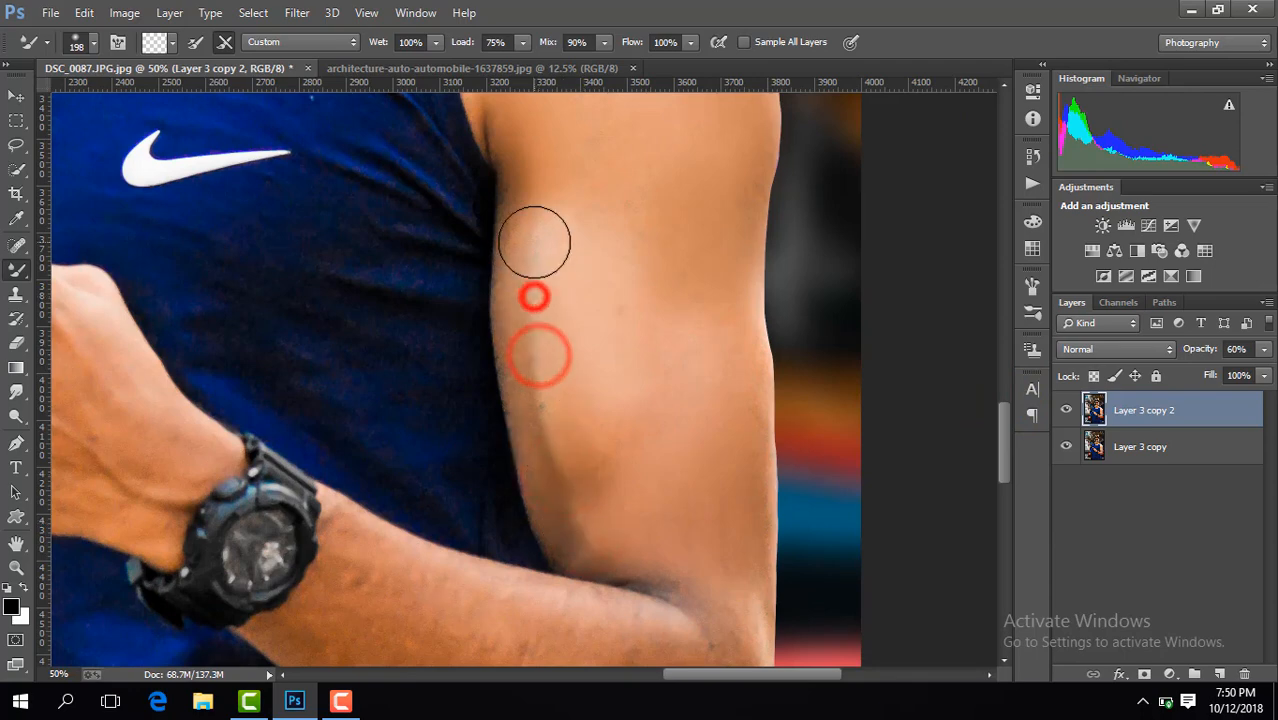
Step: Smooth the forearm skin from the elbow up to the watch with the Mixer Brush
{"action": "left_click_drag", "start_coordinate": [1002, 442], "coordinate": [1006, 500]}
{"action": "left_click", "coordinate": [711, 461]}
{"action": "left_click", "coordinate": [588, 350]}
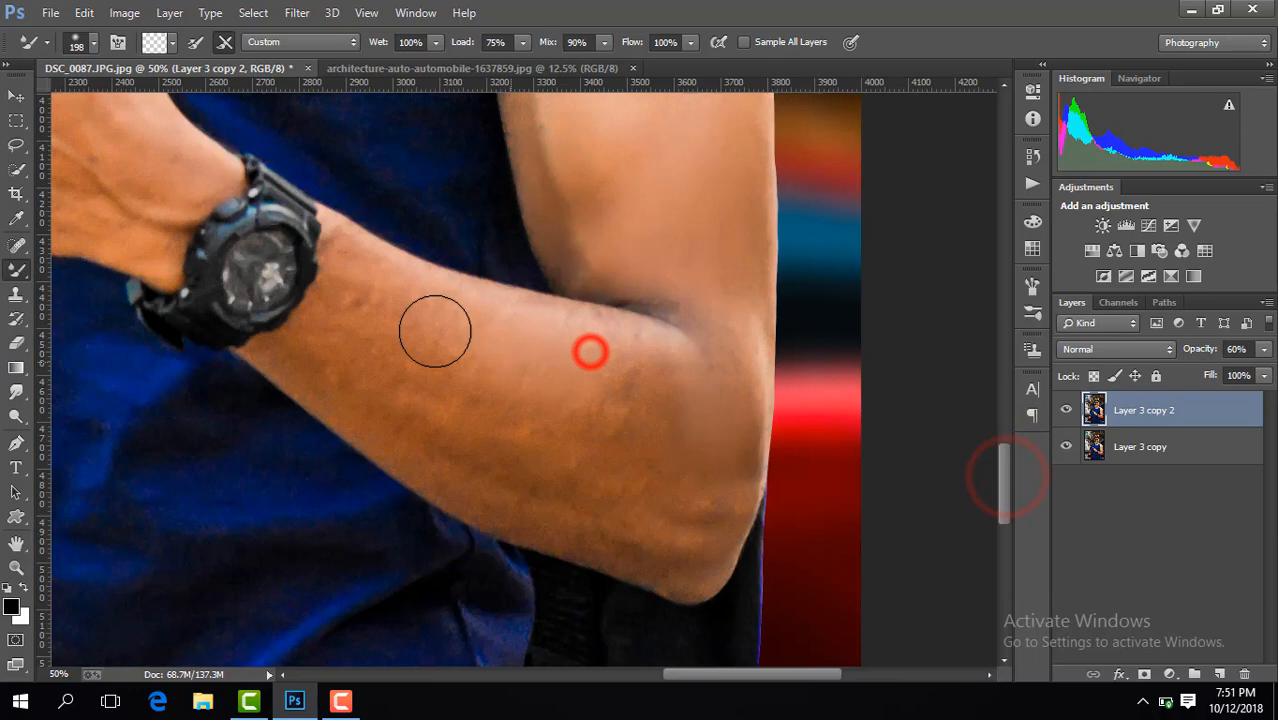
{"action": "left_click", "coordinate": [473, 386]}
{"action": "left_click", "coordinate": [698, 440]}
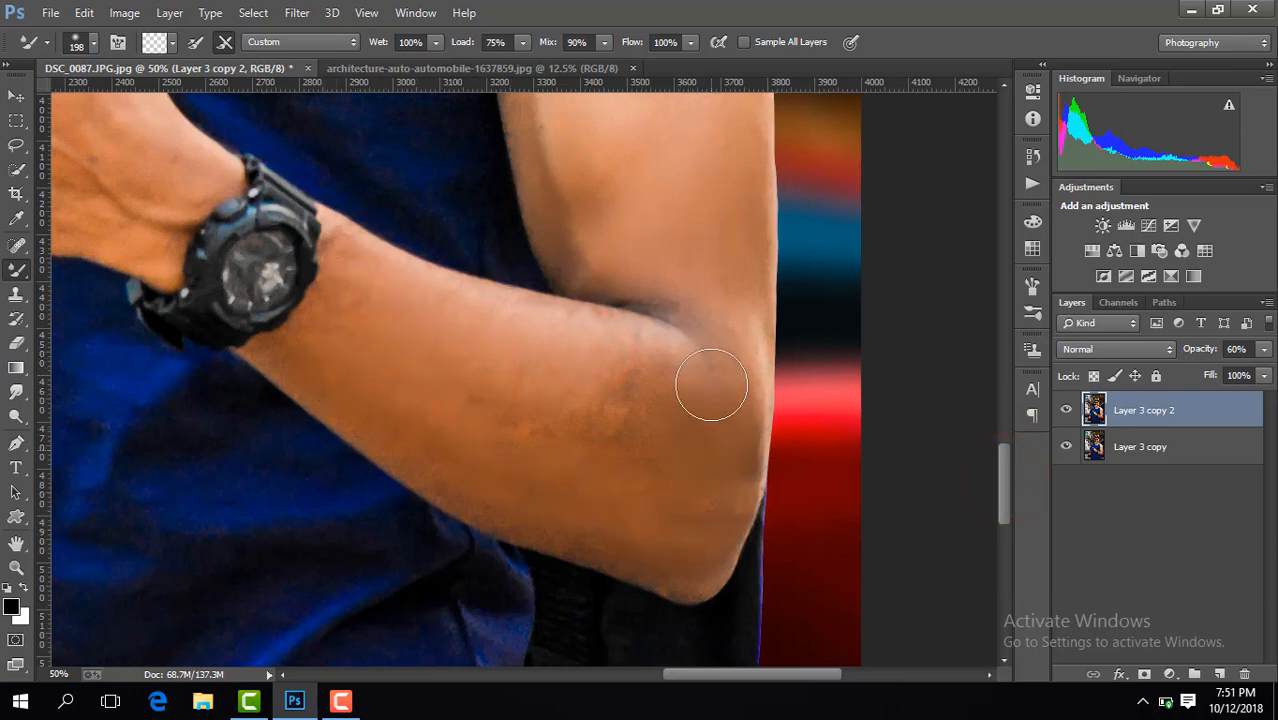
{"action": "left_click", "coordinate": [577, 351]}
{"action": "left_click", "coordinate": [402, 345]}
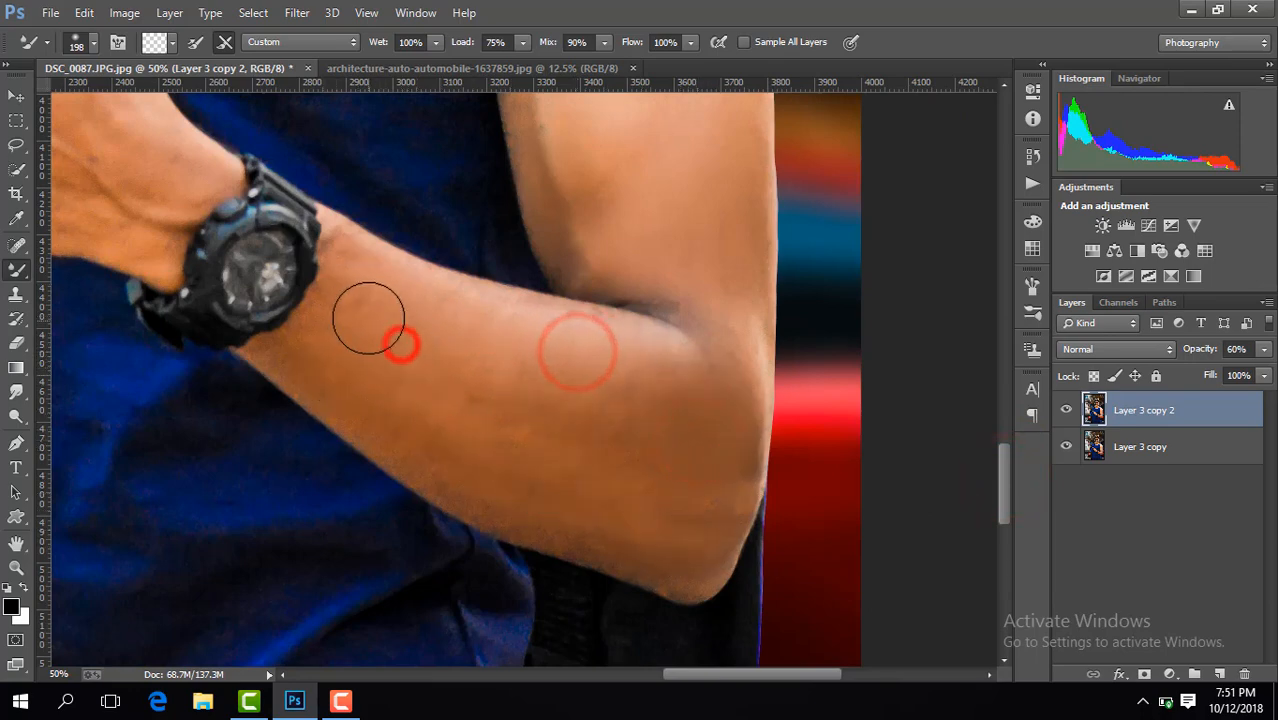
Step: Blend the skin on the back of the hand between the knuckles and the watch
{"action": "left_click_drag", "start_coordinate": [746, 680], "coordinate": [666, 679]}
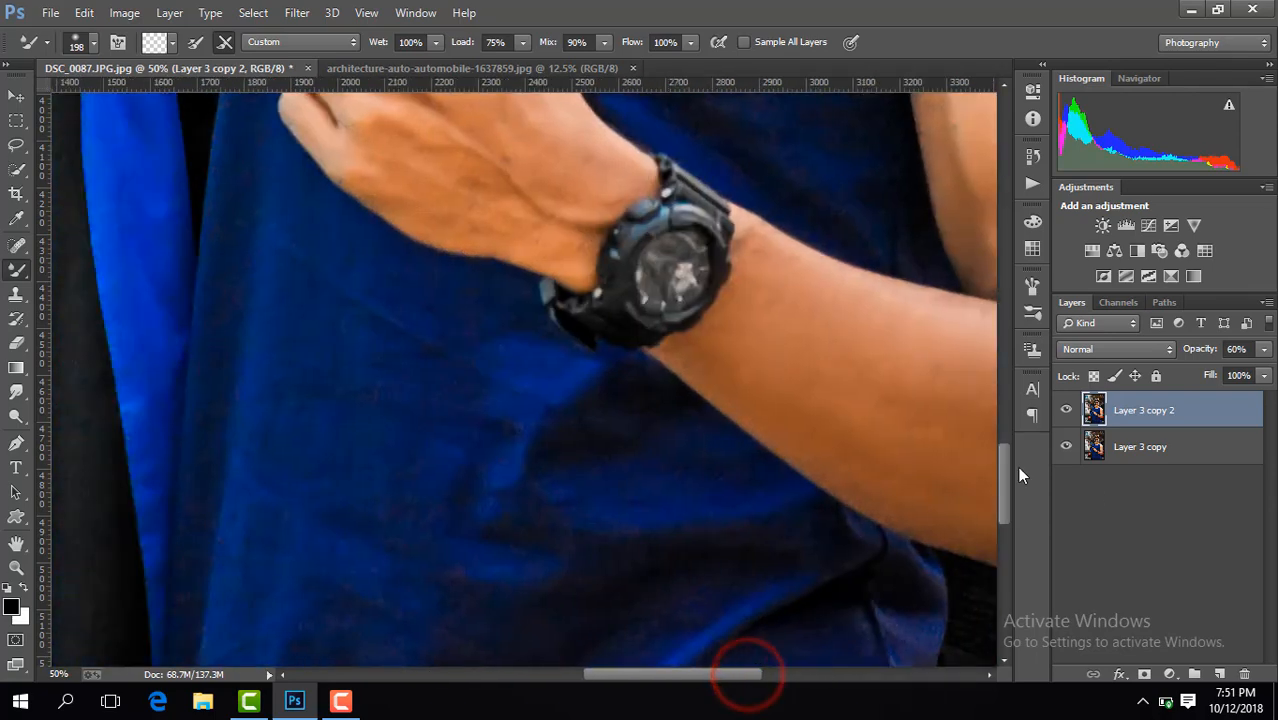
{"action": "left_click_drag", "start_coordinate": [1003, 465], "coordinate": [1003, 433]}
{"action": "mouse_move", "coordinate": [494, 308]}
{"action": "left_mouse_down"}
{"action": "mouse_move", "coordinate": [474, 373]}
{"action": "mouse_move", "coordinate": [409, 380]}
{"action": "mouse_move", "coordinate": [377, 278]}
{"action": "mouse_move", "coordinate": [438, 281]}
{"action": "mouse_move", "coordinate": [544, 406]}
{"action": "left_mouse_up"}
{"action": "mouse_move", "coordinate": [437, 338]}
{"action": "left_mouse_down"}
{"action": "mouse_move", "coordinate": [455, 251]}
{"action": "mouse_move", "coordinate": [494, 279]}
{"action": "left_mouse_up"}
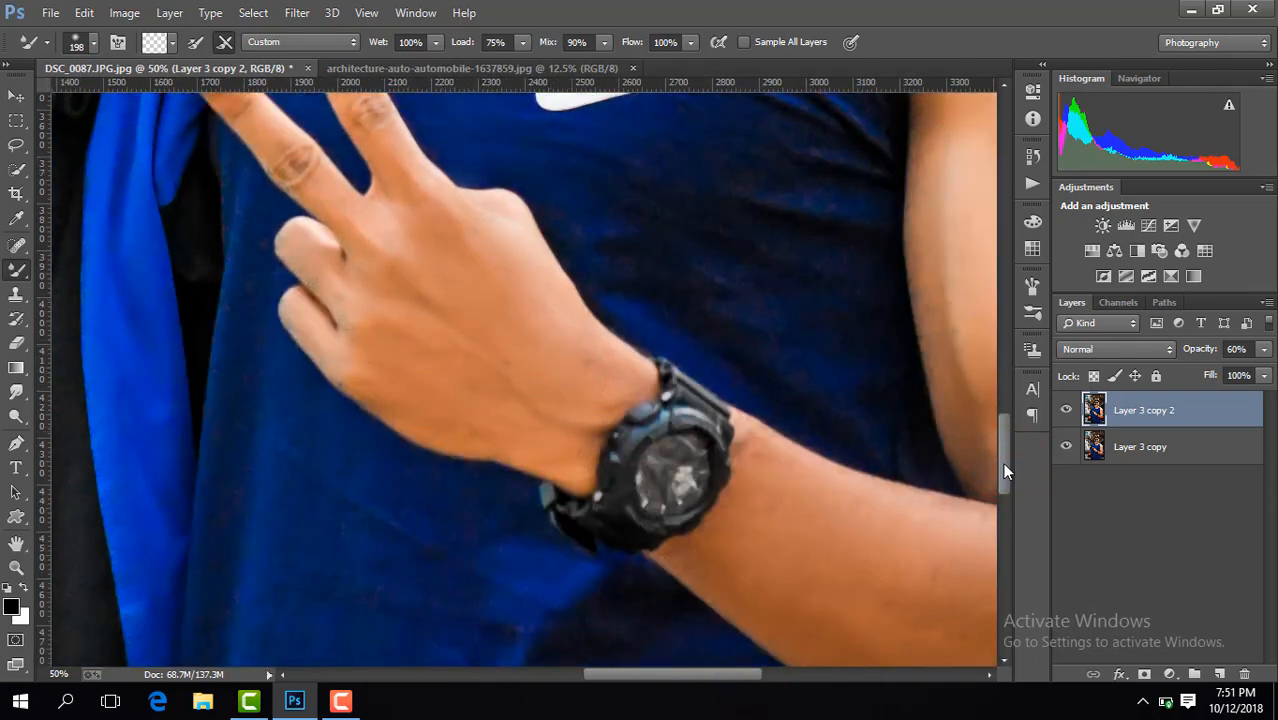
Step: Merge the retouched layer with the one beneath it and duplicate the merged result
{"action": "scroll", "coordinate": [1000, 465], "scroll_direction": "down", "scroll_amount": 3}
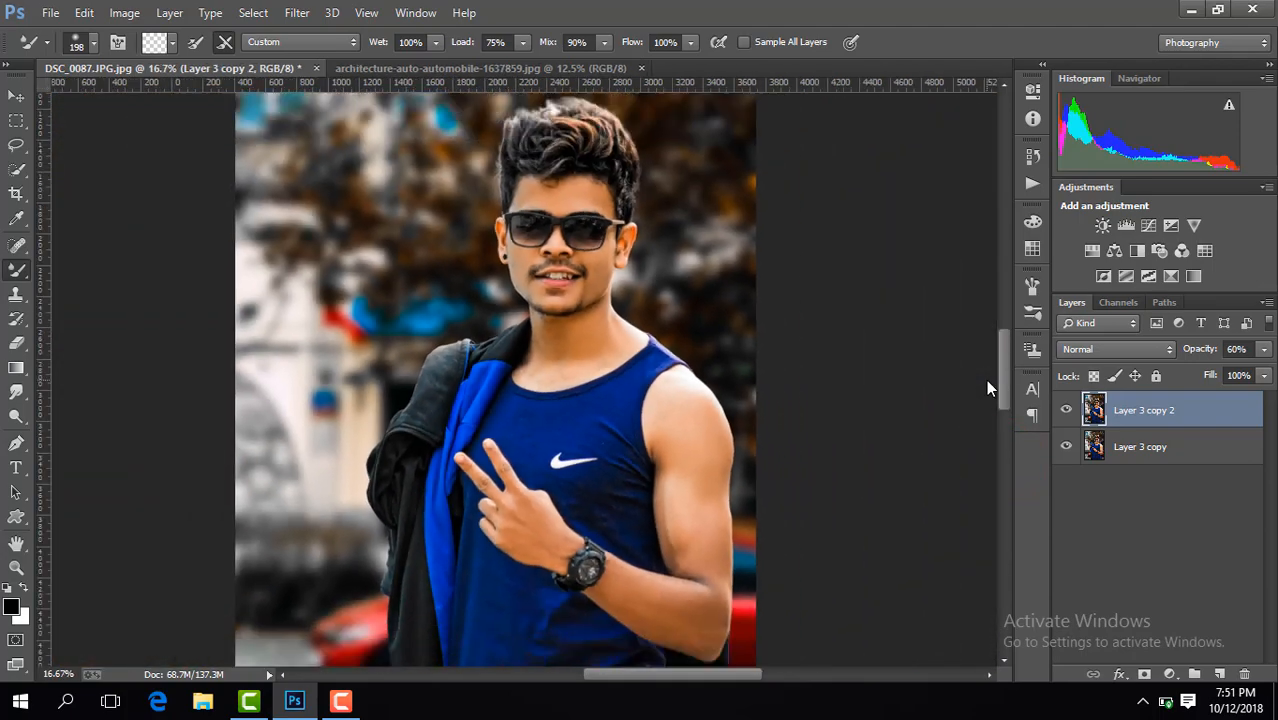
{"action": "scroll", "coordinate": [985, 379], "scroll_direction": "down", "scroll_amount": 1}
{"action": "left_click", "coordinate": [1068, 410]}
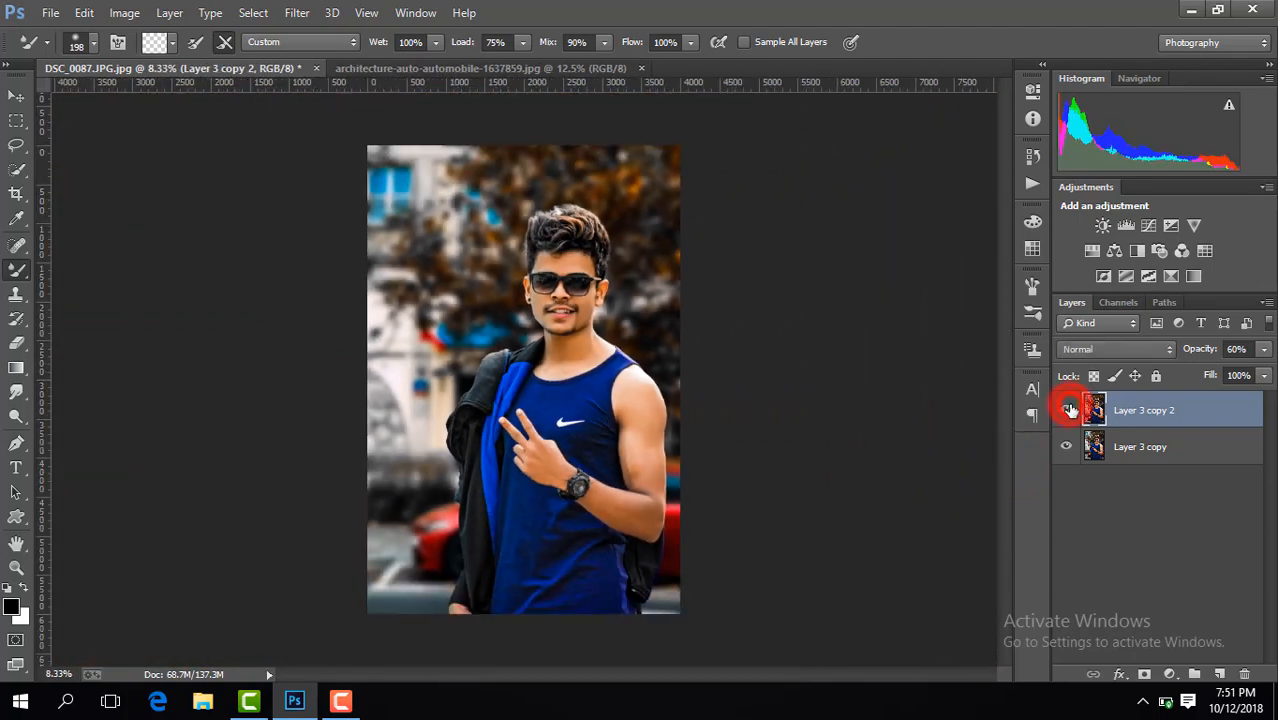
{"action": "right_click", "coordinate": [1068, 410]}
{"action": "left_click", "coordinate": [810, 555]}
{"action": "key", "text": "ctrl+j"}
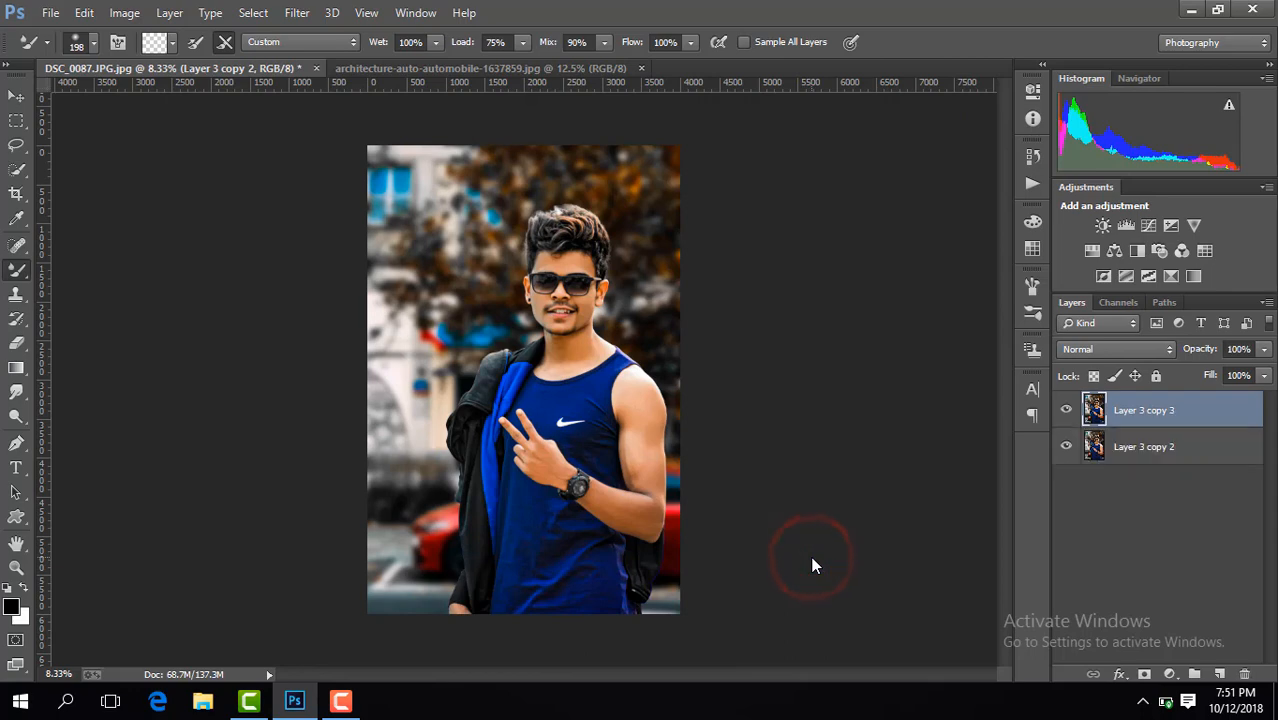
Step: Invert the duplicated layer's colors and set its blend mode to Vivid Light
{"action": "key", "text": "ctrl+i"}
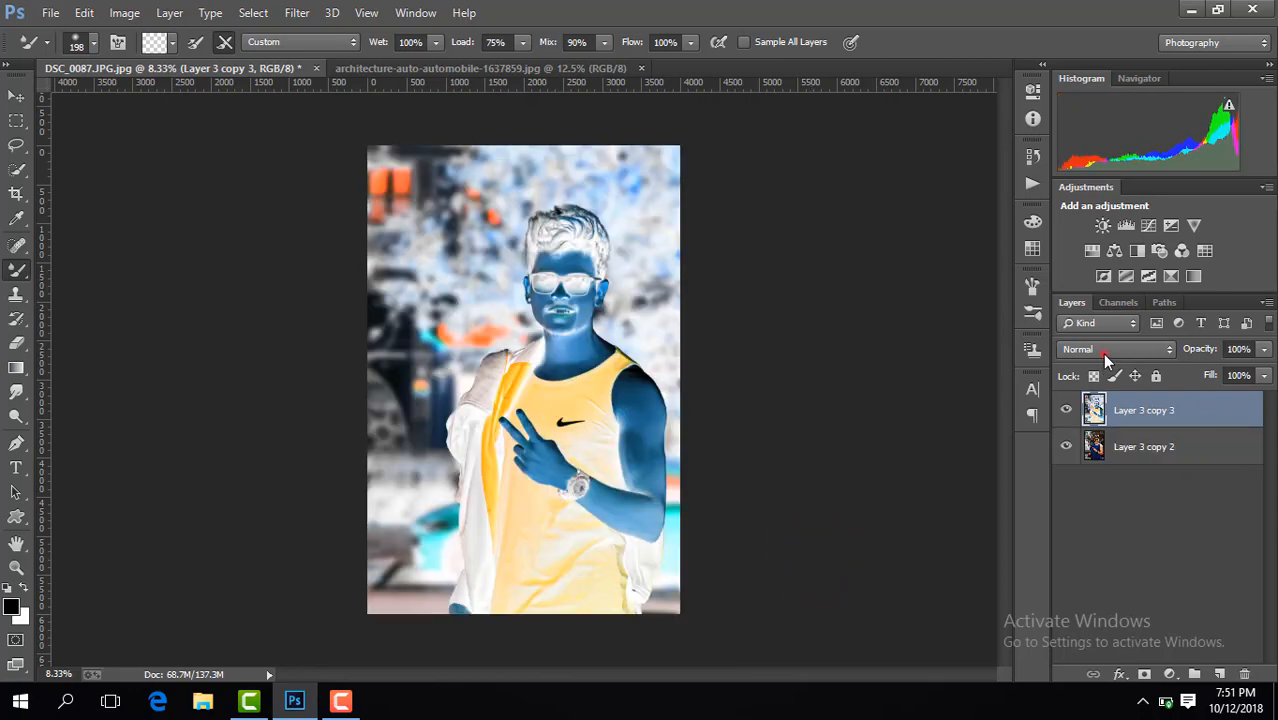
{"action": "left_click", "coordinate": [1105, 350]}
{"action": "left_click", "coordinate": [1079, 278]}
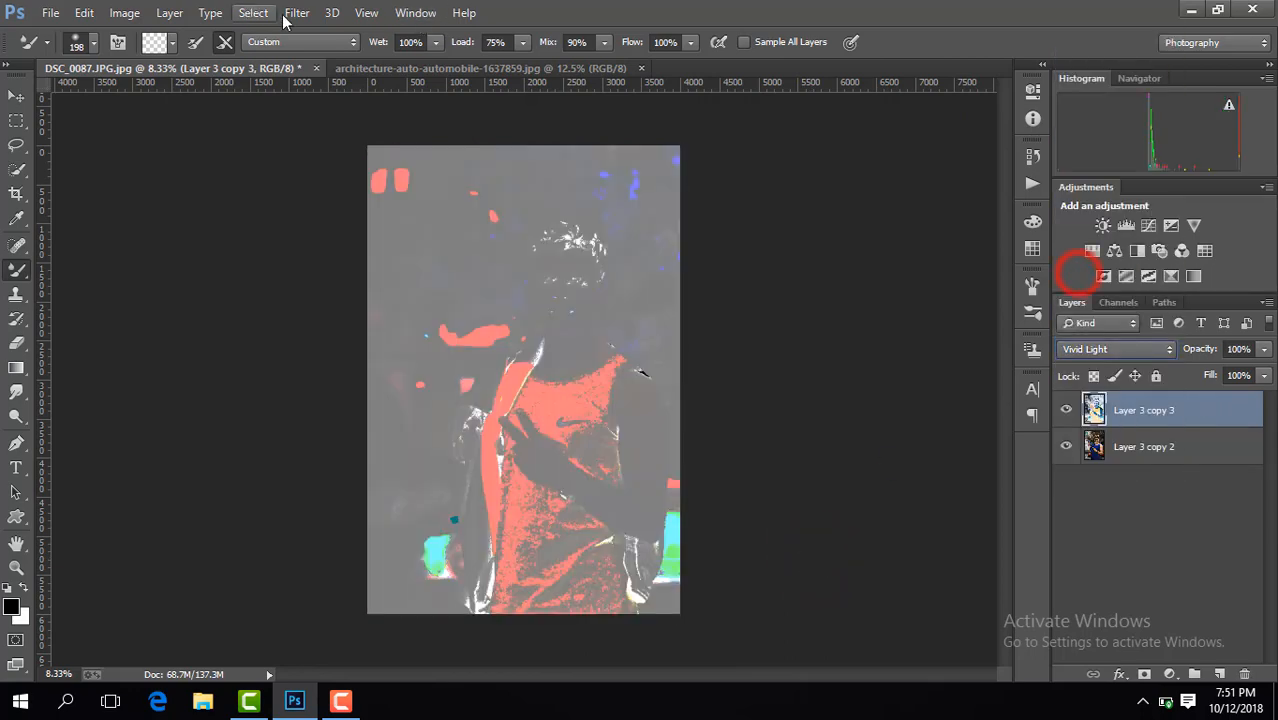
Step: Apply a High Pass filter with a radius of 7.6 pixels to the inverted layer
{"action": "left_click", "coordinate": [296, 12]}
{"action": "mouse_move", "coordinate": [395, 440]}
{"action": "left_click", "coordinate": [586, 451]}
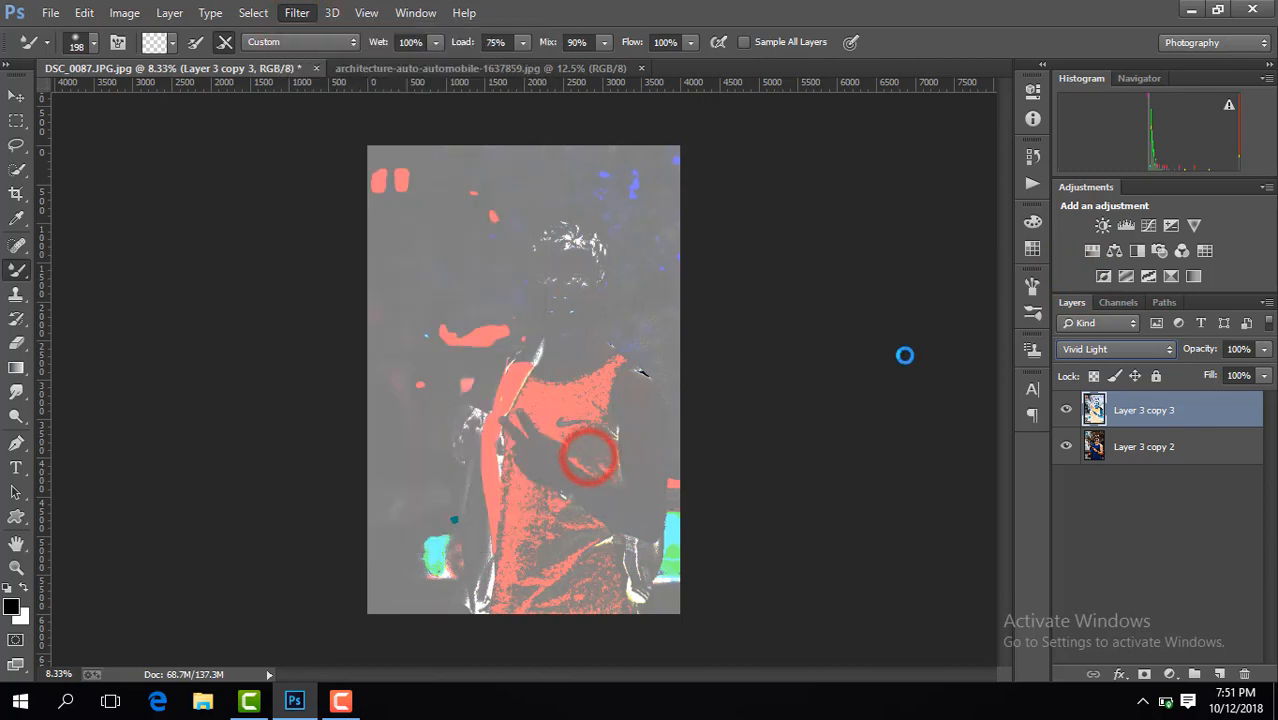
{"action": "key", "text": "ctrl+plus"}
{"action": "key", "text": "ctrl+plus"}
{"action": "key", "text": "ctrl+plus"}
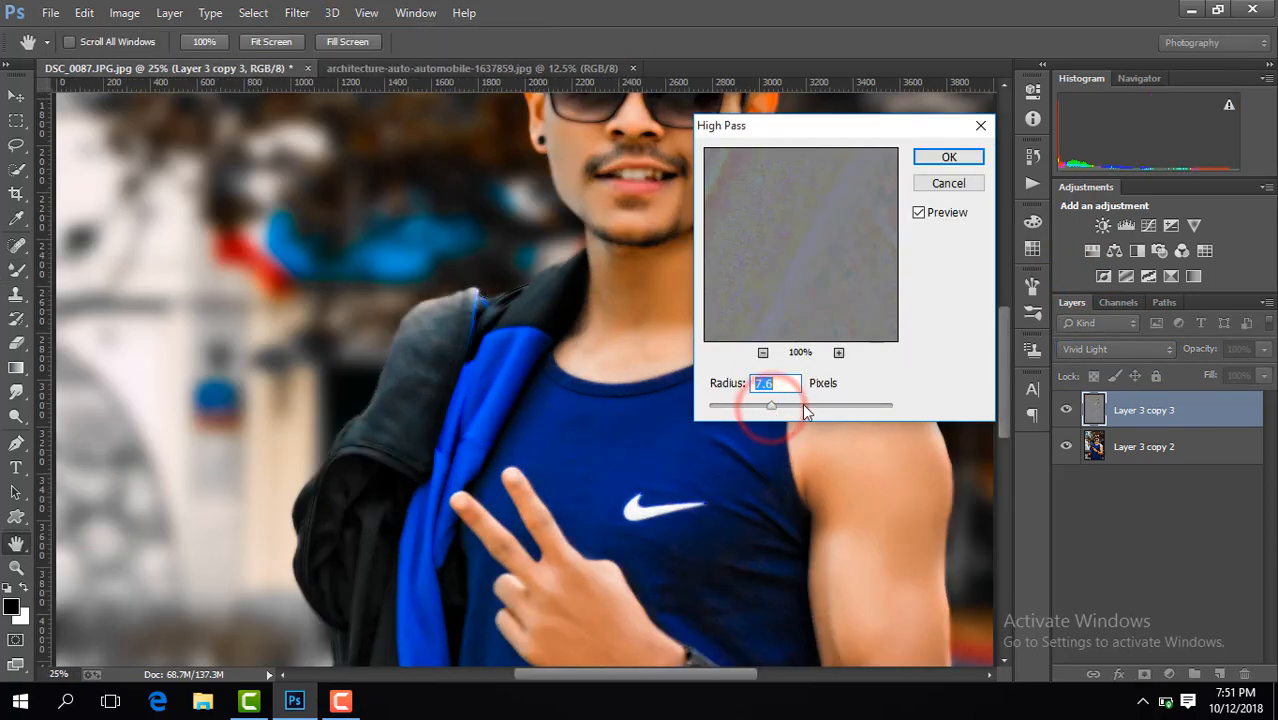
{"action": "left_click", "coordinate": [966, 157]}
{"action": "key", "text": "b"}
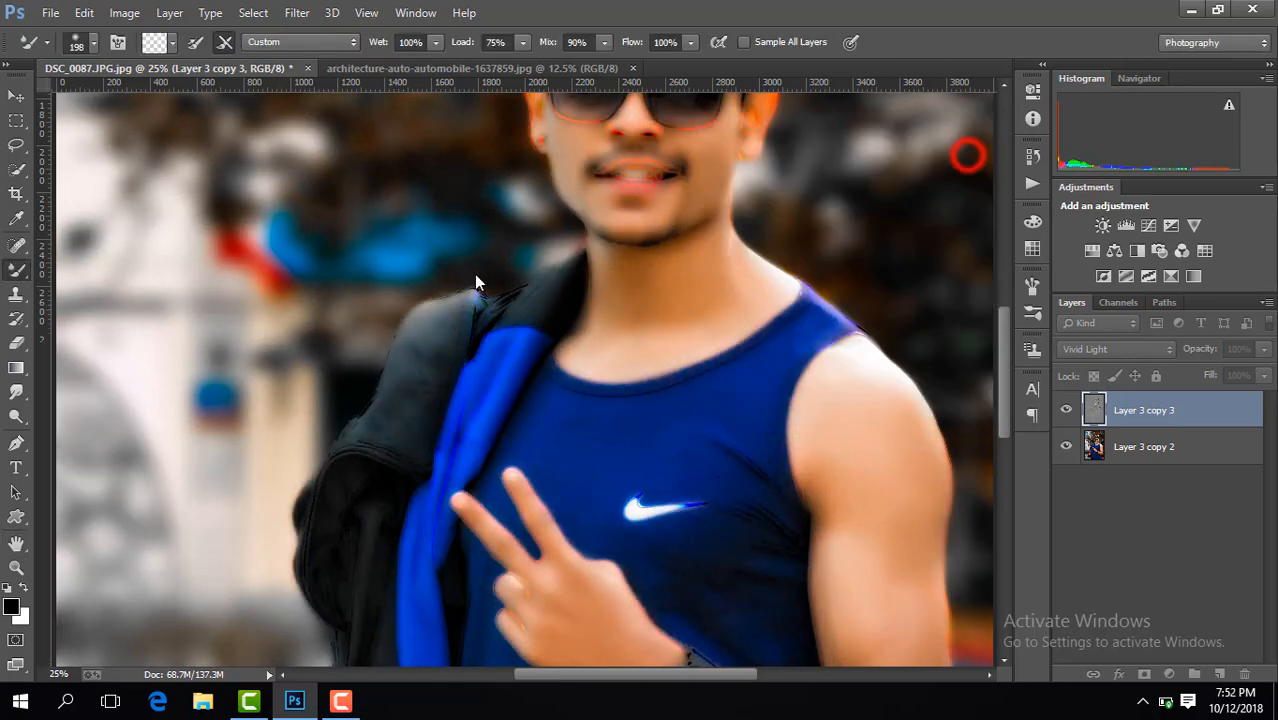
Step: Apply a Gaussian Blur with a radius of 9.8 pixels to the Vivid Light layer
{"action": "left_click", "coordinate": [296, 13]}
{"action": "mouse_move", "coordinate": [365, 240]}
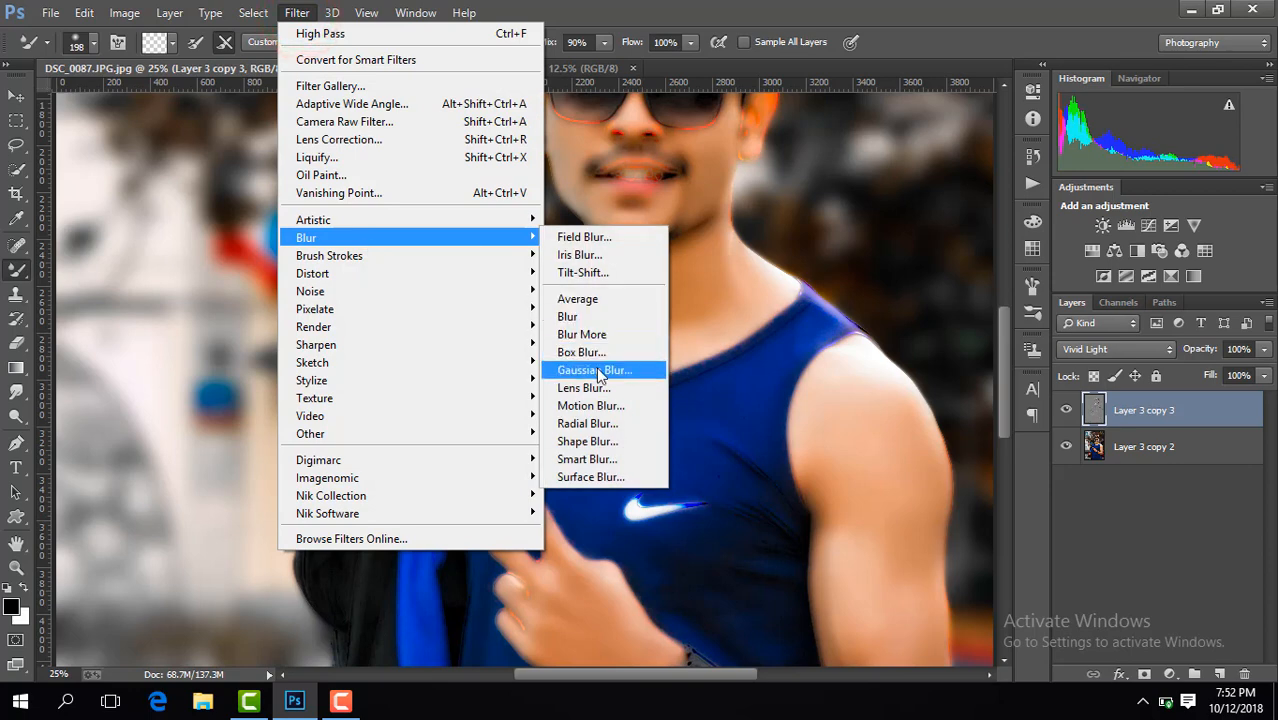
{"action": "left_click", "coordinate": [598, 372]}
{"action": "left_click_drag", "start_coordinate": [678, 676], "coordinate": [724, 681]}
{"action": "left_click_drag", "start_coordinate": [1006, 410], "coordinate": [1028, 368]}
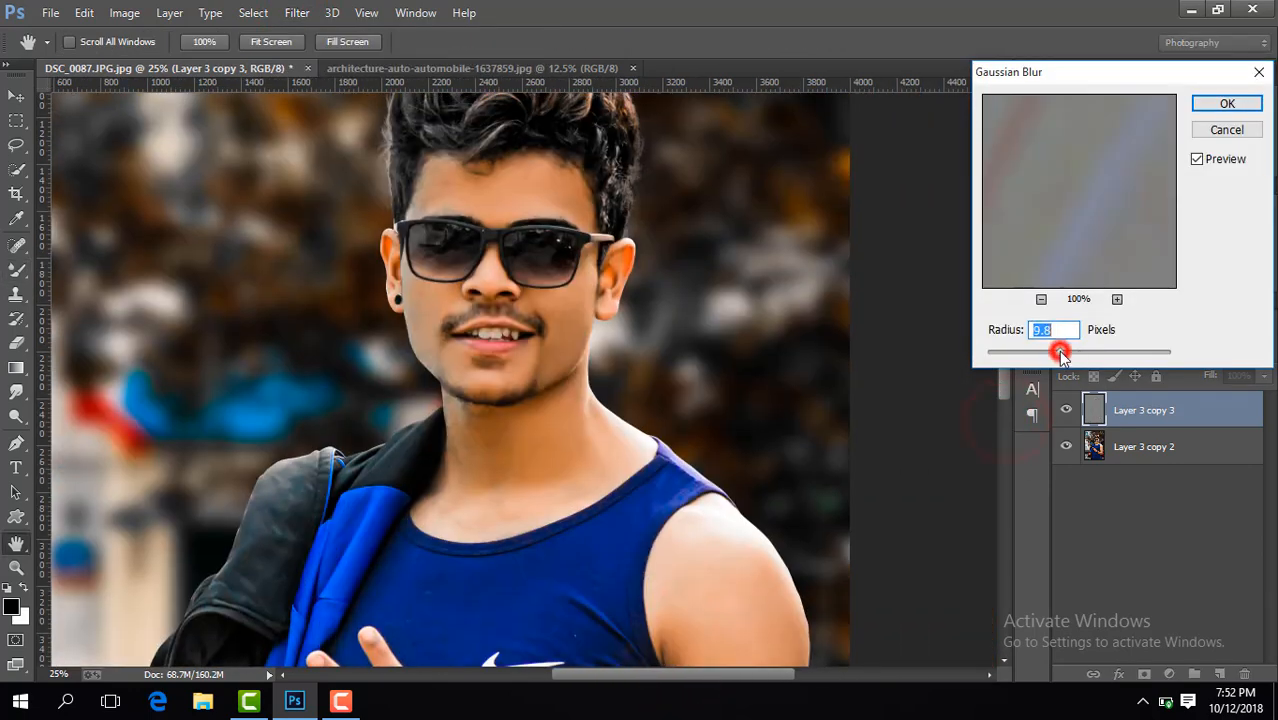
{"action": "left_click", "coordinate": [1226, 104]}
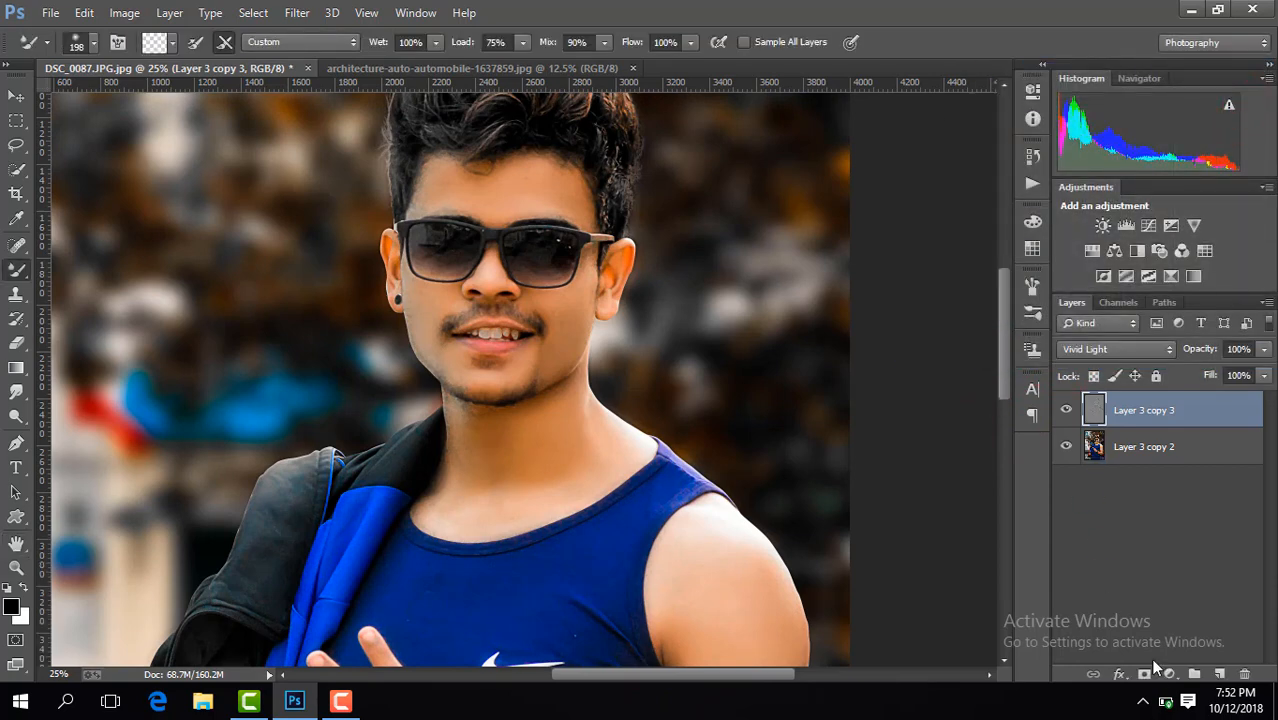
Step: Hide the smoothing layer with a black mask and paint white over the forehead using a 132 px Brush
{"action": "right_click", "coordinate": [25, 270]}
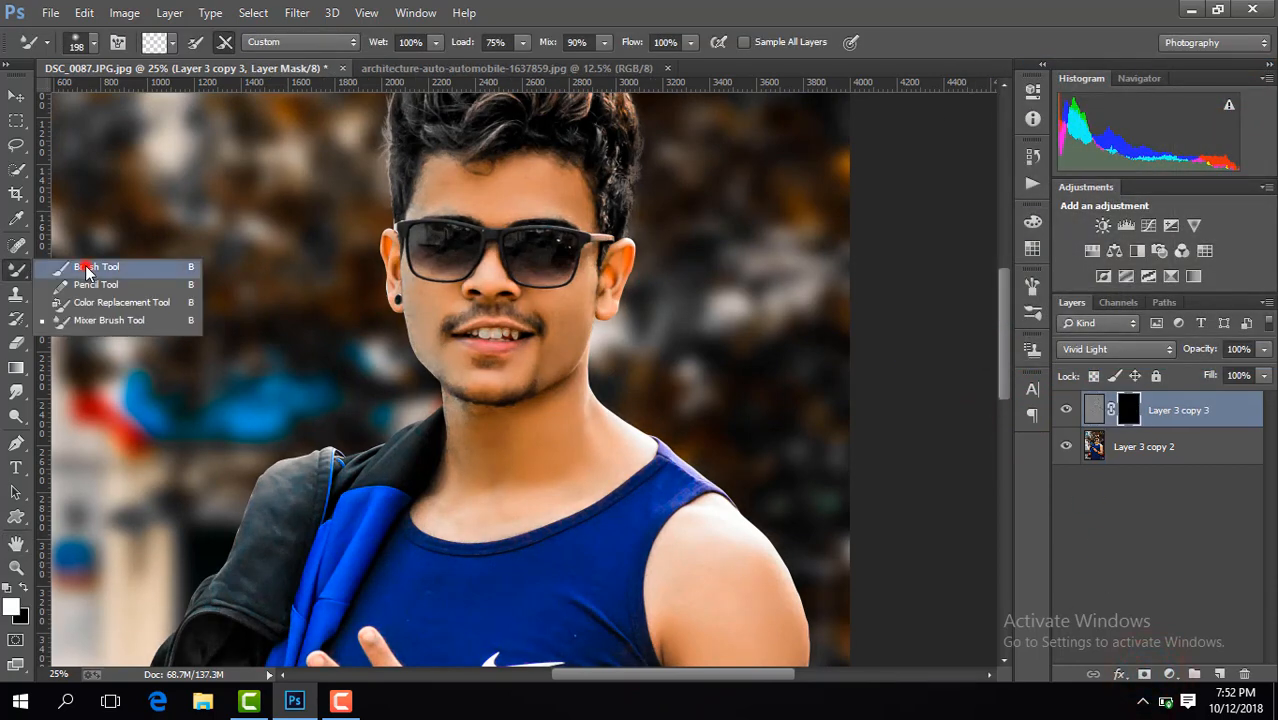
{"action": "left_click", "coordinate": [85, 264]}
{"action": "key", "text": "ctrl+plus"}
{"action": "left_click_drag", "start_coordinate": [1004, 311], "coordinate": [1003, 262]}
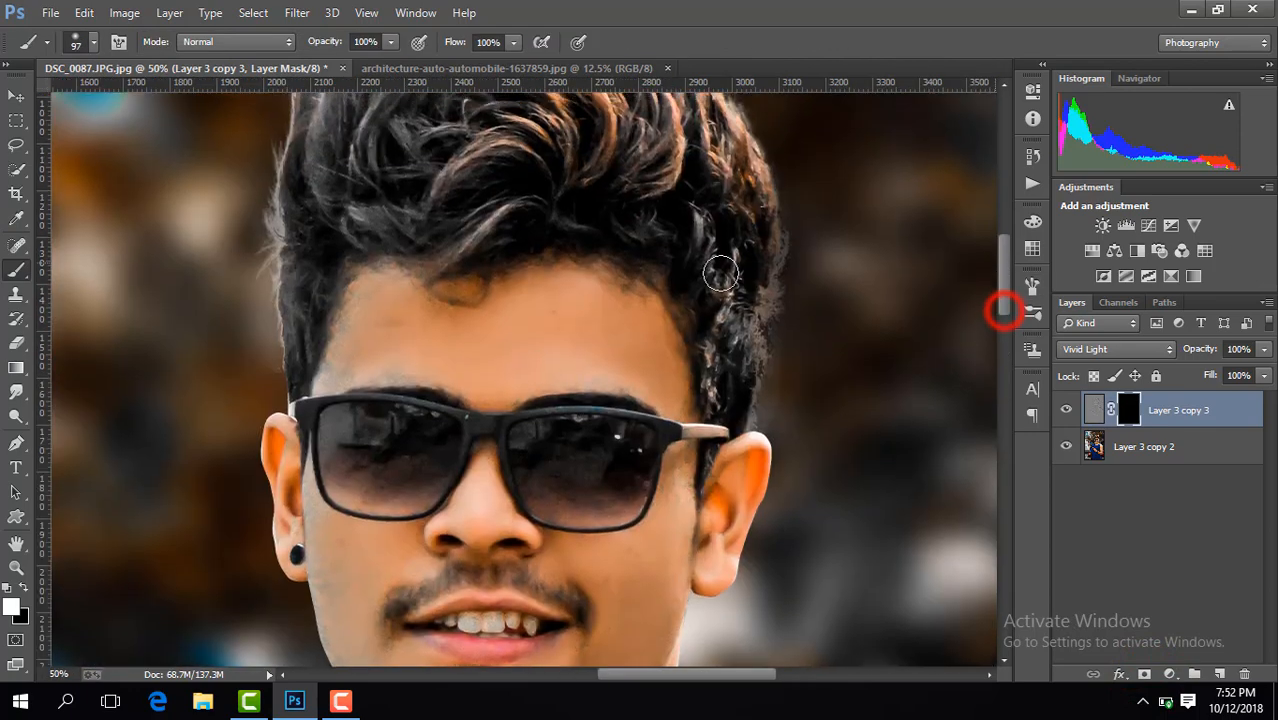
{"action": "left_click", "coordinate": [92, 44]}
{"action": "left_click", "coordinate": [536, 357]}
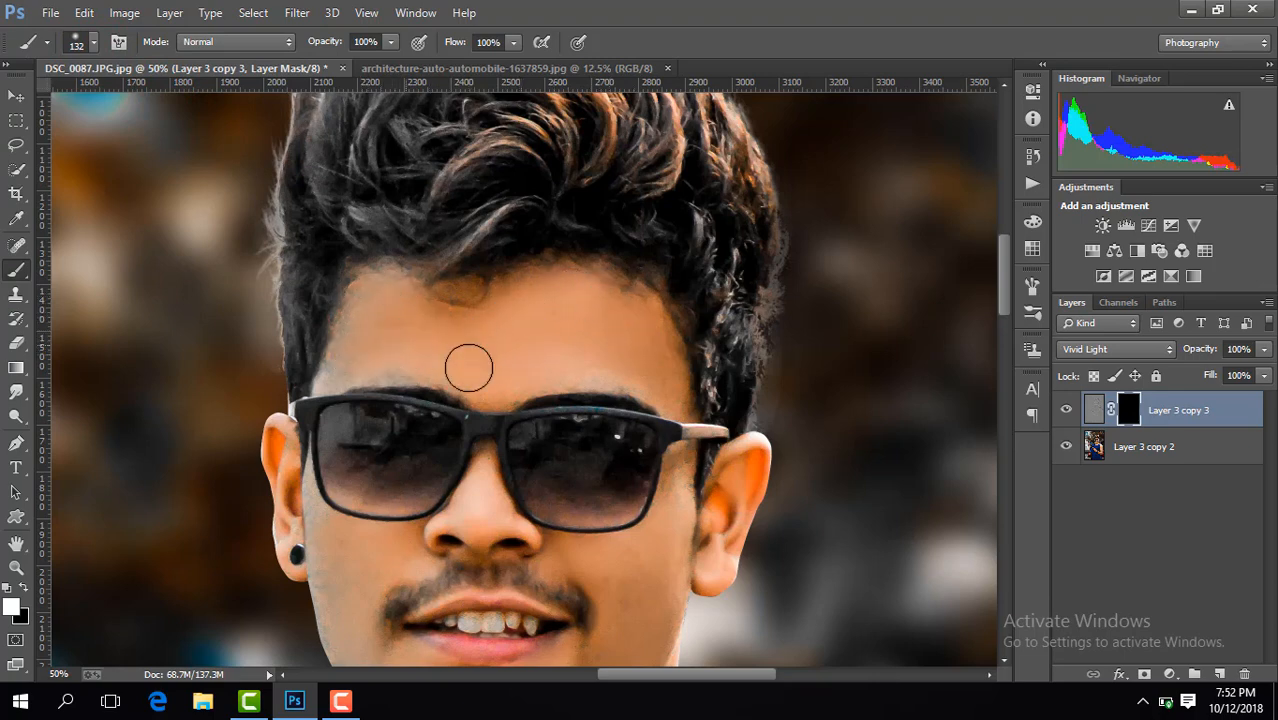
{"action": "left_click", "coordinate": [606, 328]}
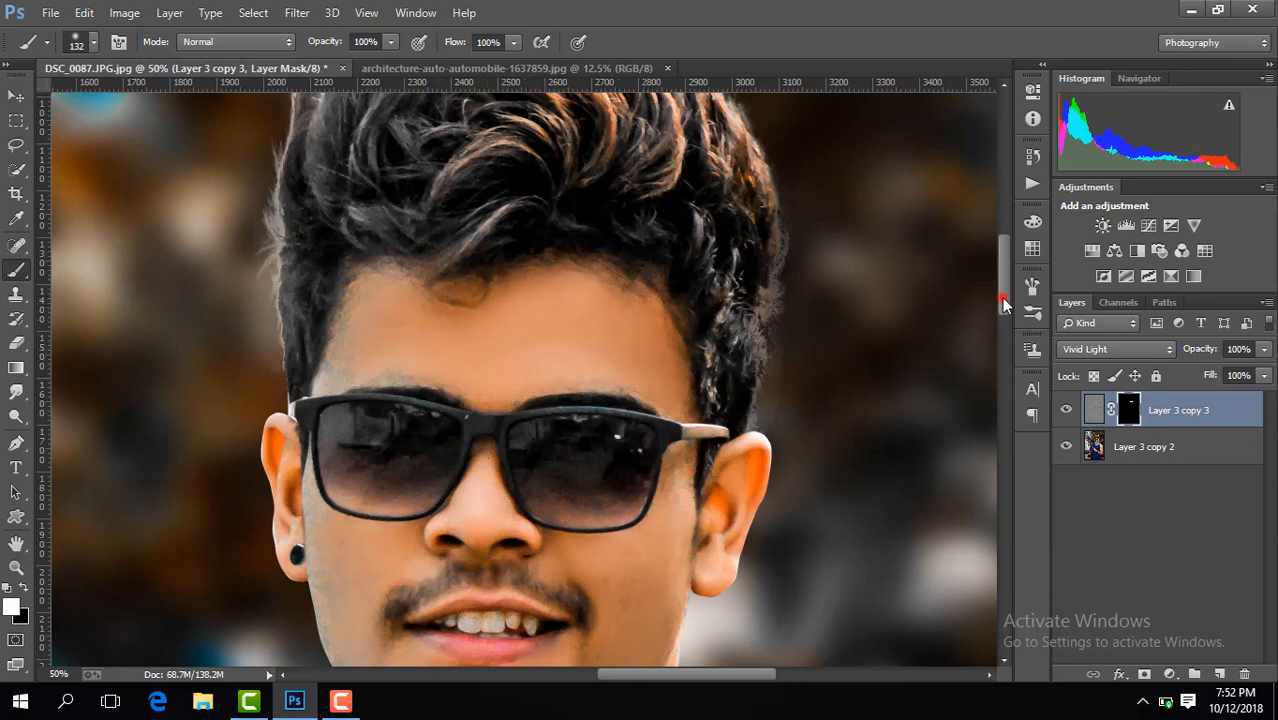
Step: Paint white on the mask over the cheeks and chin, and over the nose and sunglasses edges with a 73 px brush
{"action": "left_click_drag", "start_coordinate": [1004, 303], "coordinate": [1004, 340]}
{"action": "left_click", "coordinate": [639, 418]}
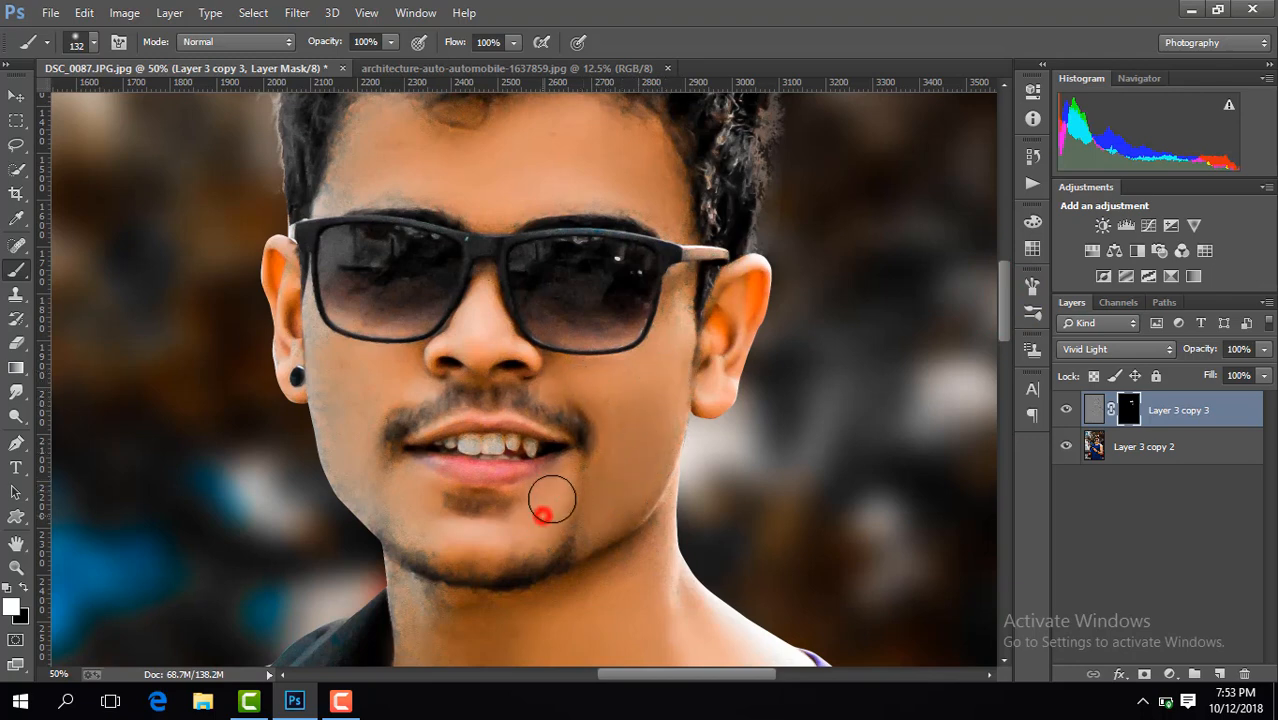
{"action": "left_click", "coordinate": [437, 525]}
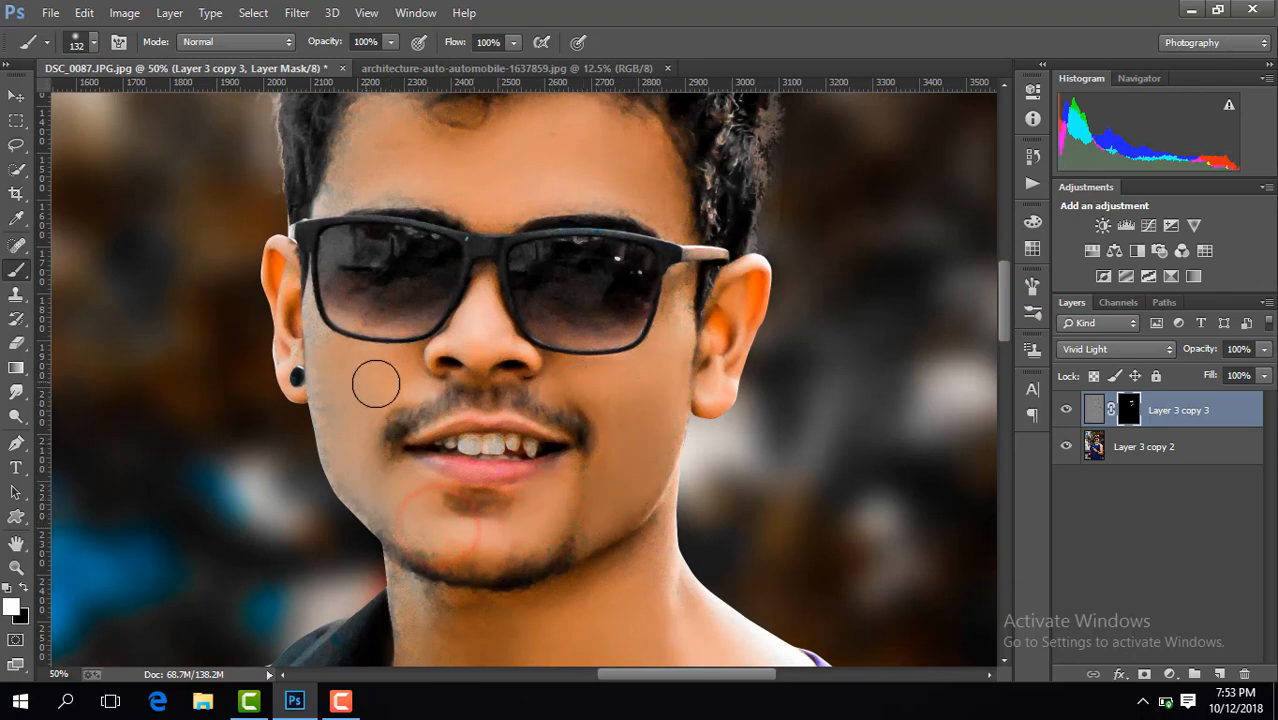
{"action": "left_click", "coordinate": [94, 48]}
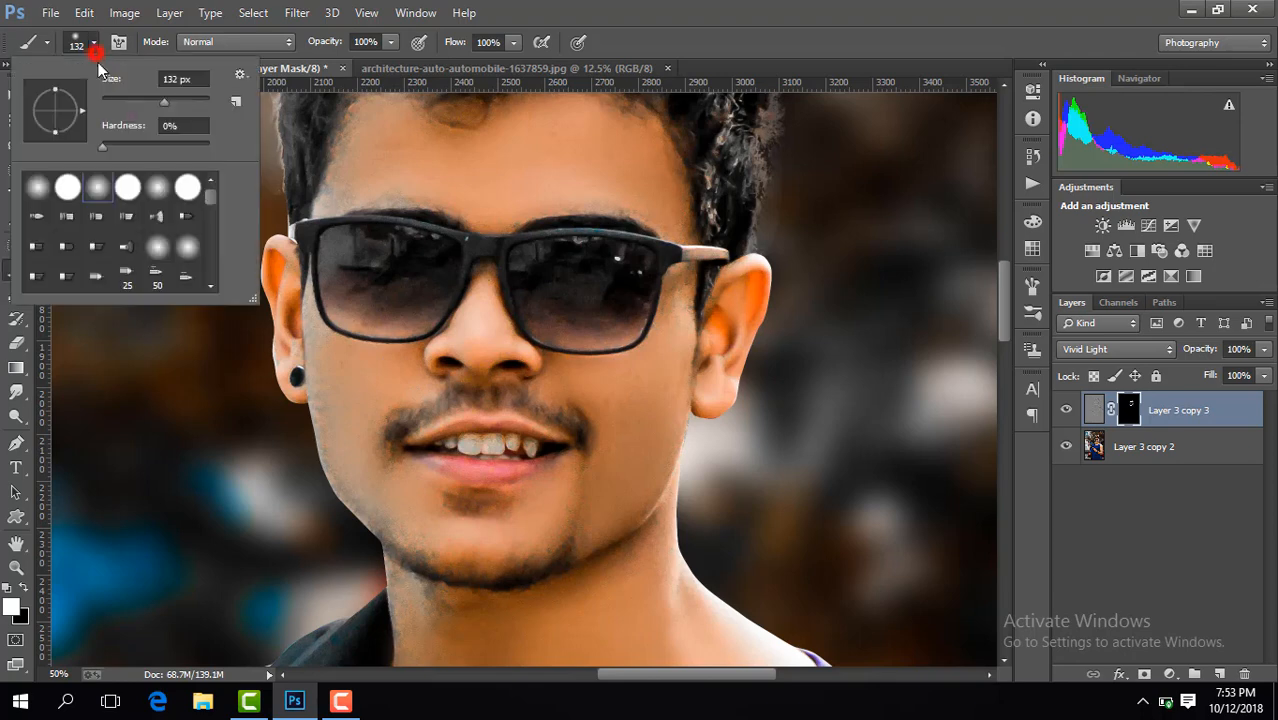
{"action": "left_click", "coordinate": [487, 348]}
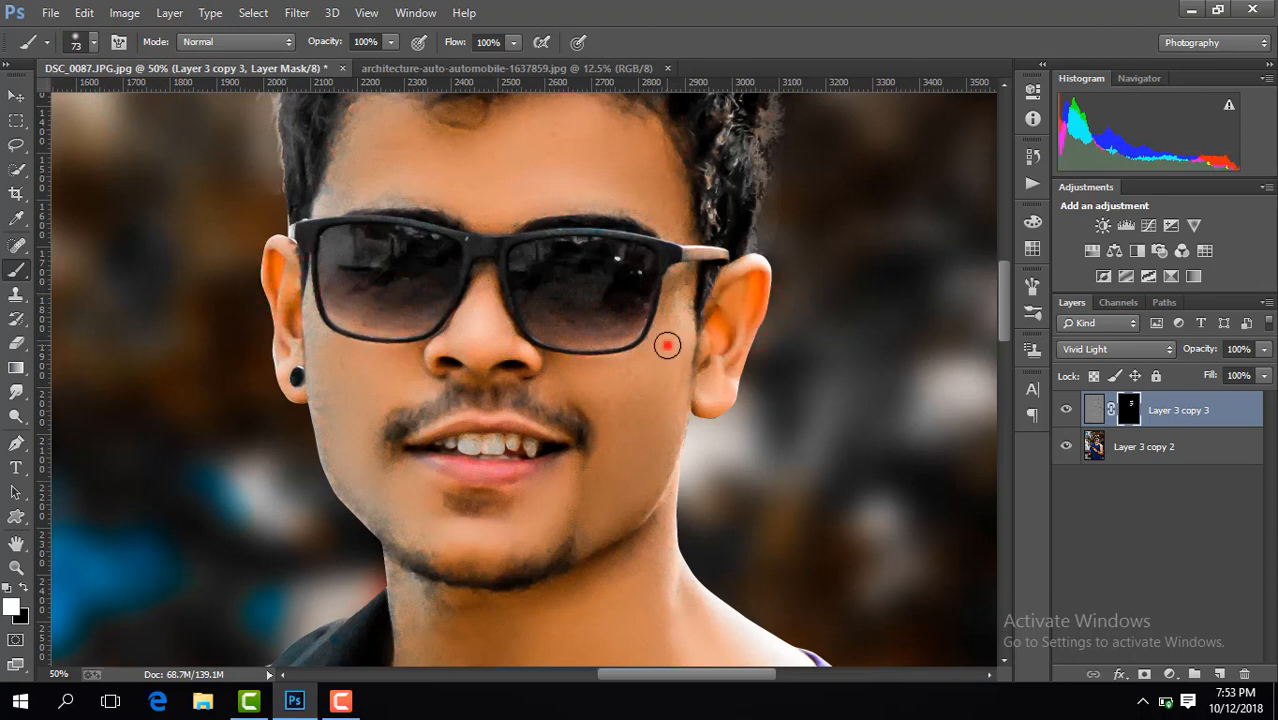
{"action": "left_click", "coordinate": [341, 703]}
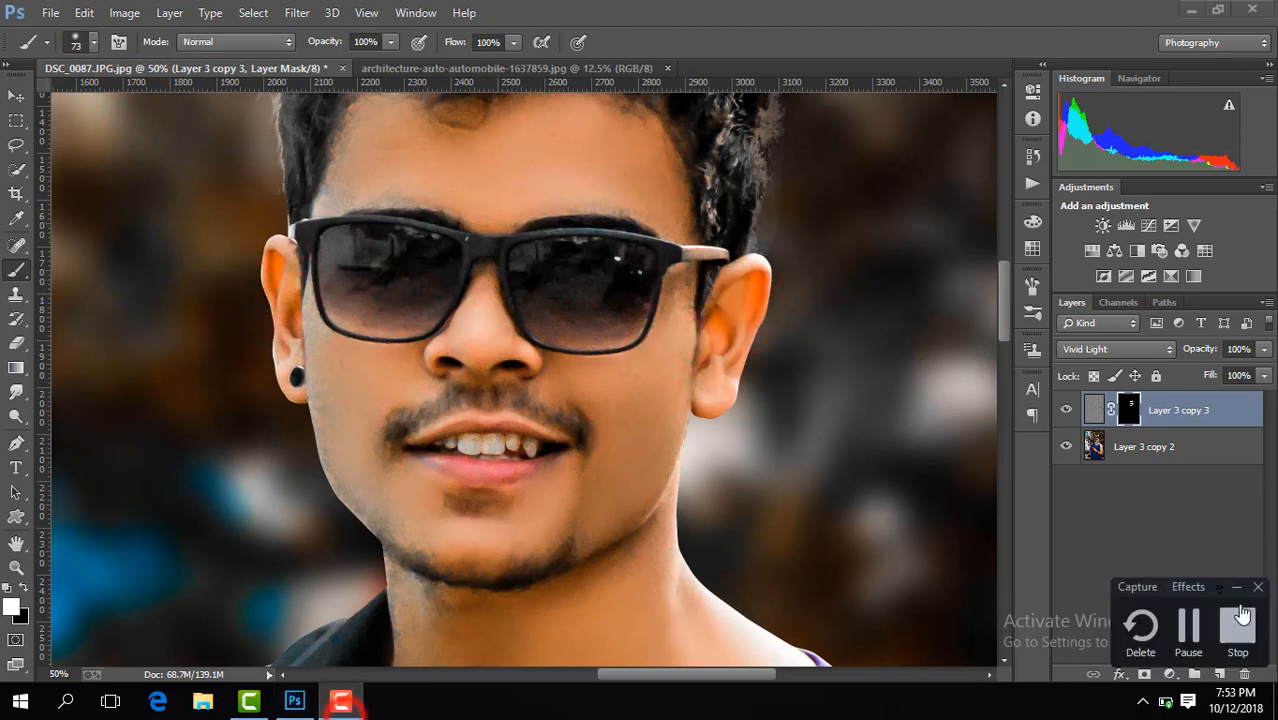
{"action": "left_click", "coordinate": [1195, 626]}
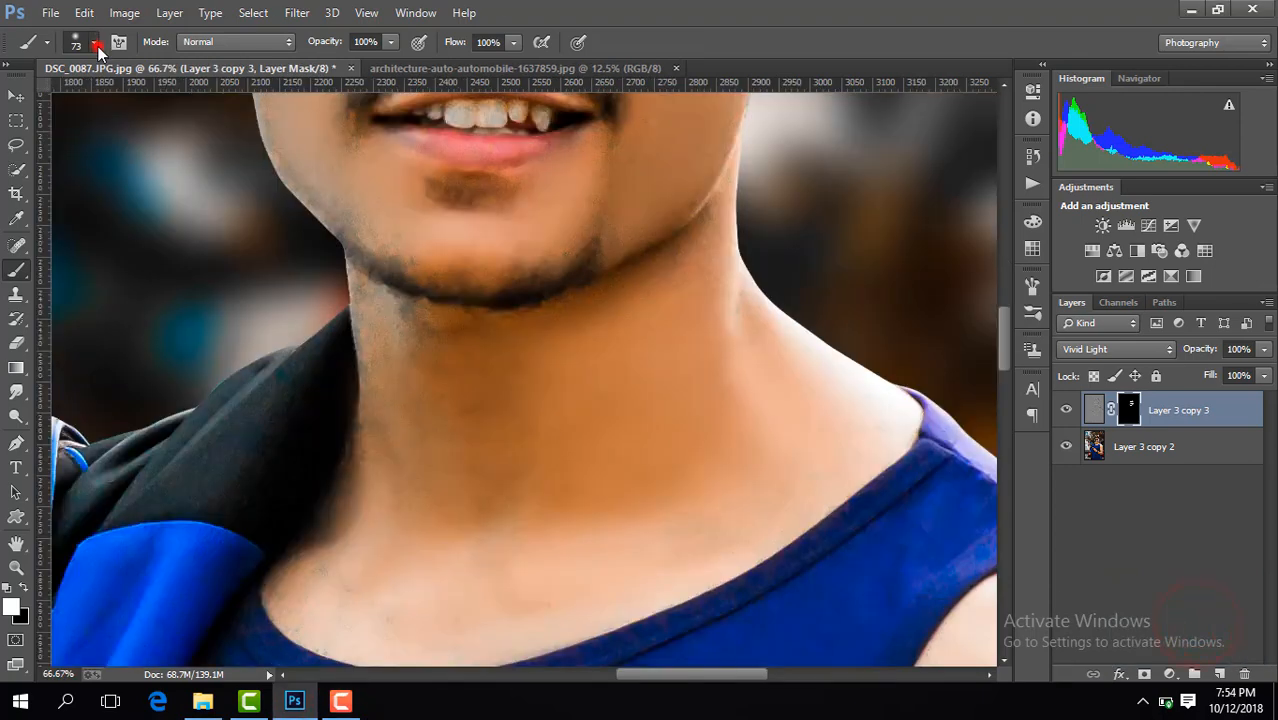
Step: Set the brush size to 135 px and paint white on the mask over the neck, upper chest and hand
{"action": "left_click", "coordinate": [95, 44]}
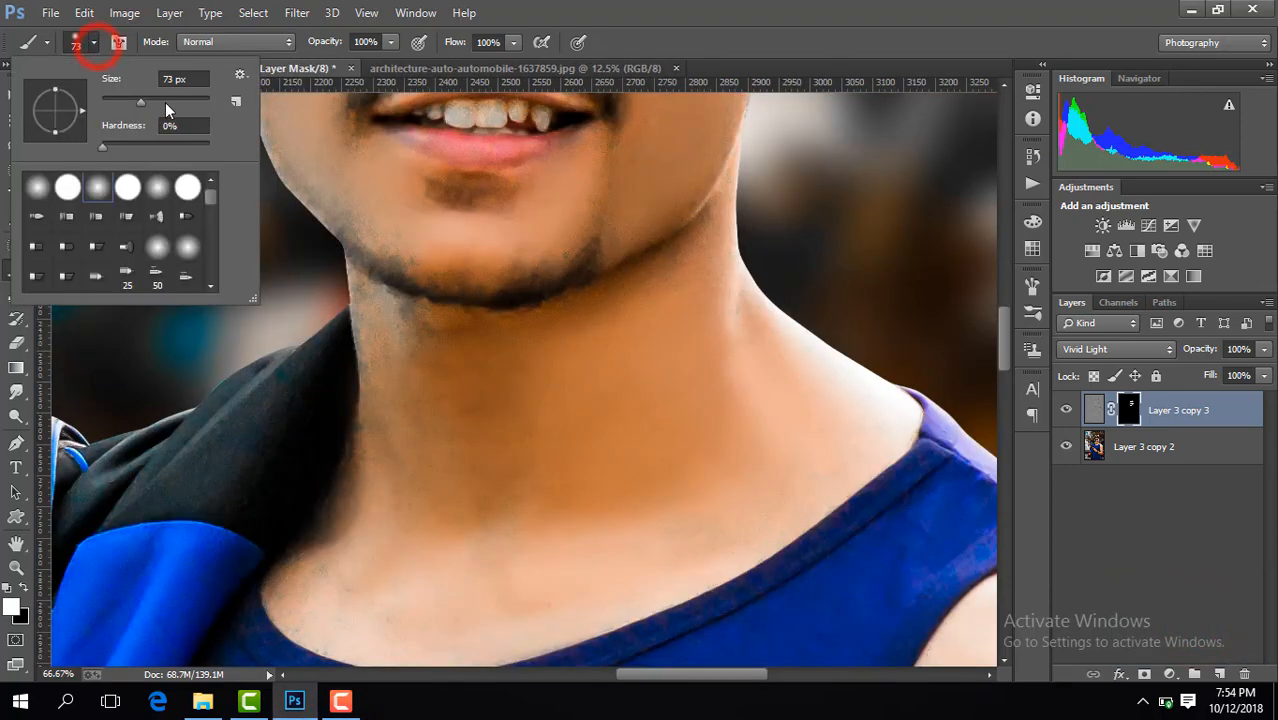
{"action": "left_click", "coordinate": [588, 496]}
{"action": "left_click", "coordinate": [465, 428]}
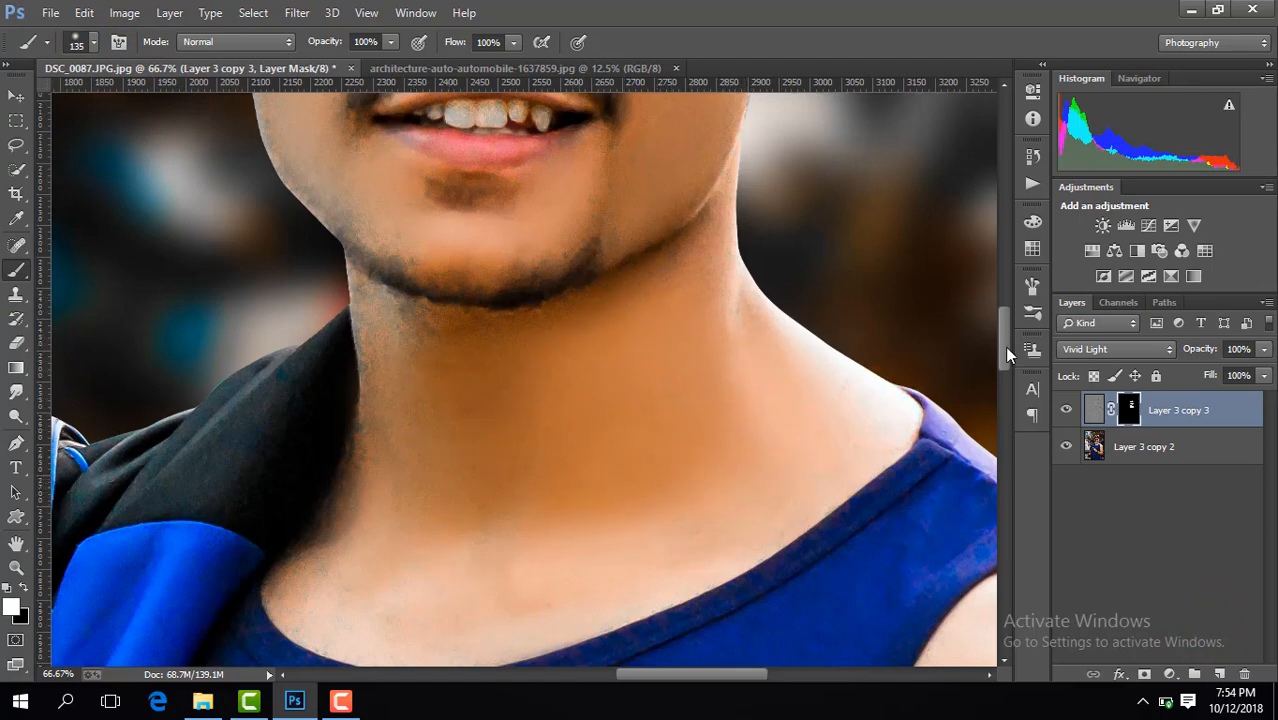
{"action": "left_click_drag", "start_coordinate": [1006, 352], "coordinate": [900, 427]}
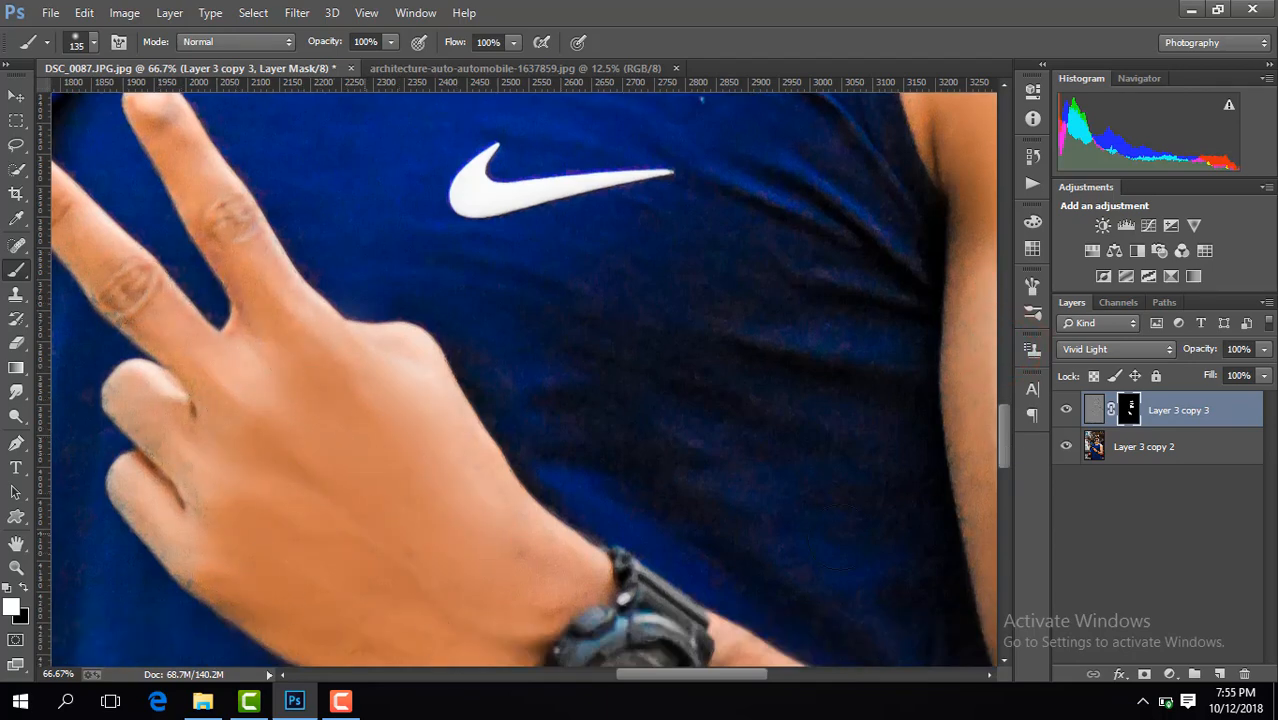
Step: Paint white on the smoothing layer's mask over the wrist, the forearm and the elbow
{"action": "left_click_drag", "start_coordinate": [1003, 430], "coordinate": [1004, 486]}
{"action": "left_click", "coordinate": [542, 195]}
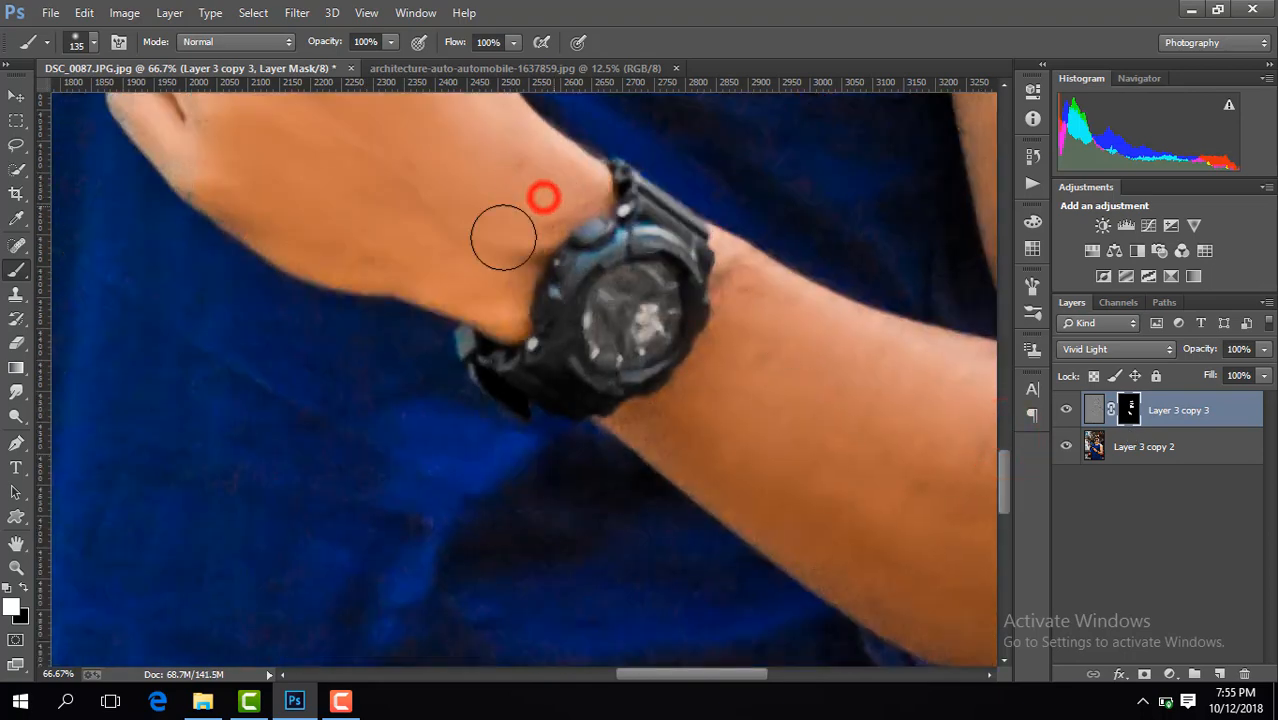
{"action": "left_click", "coordinate": [794, 437]}
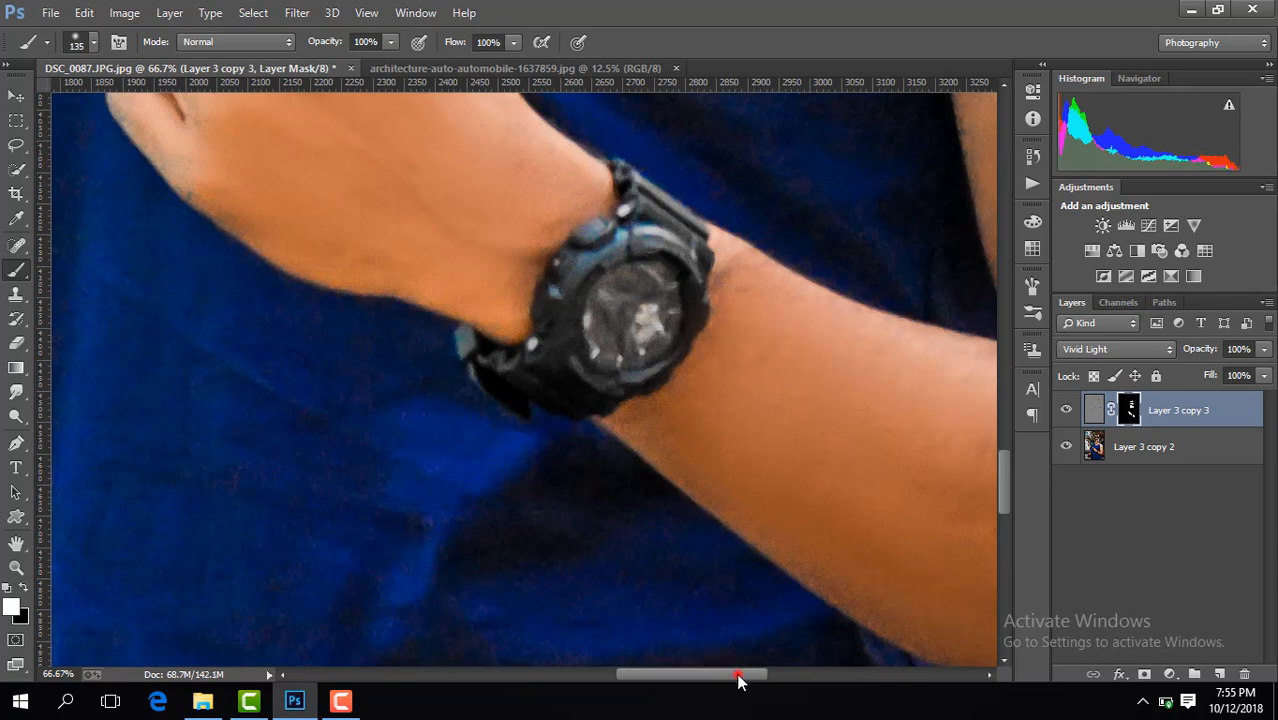
{"action": "left_click_drag", "start_coordinate": [738, 678], "coordinate": [814, 678]}
{"action": "left_click", "coordinate": [726, 474]}
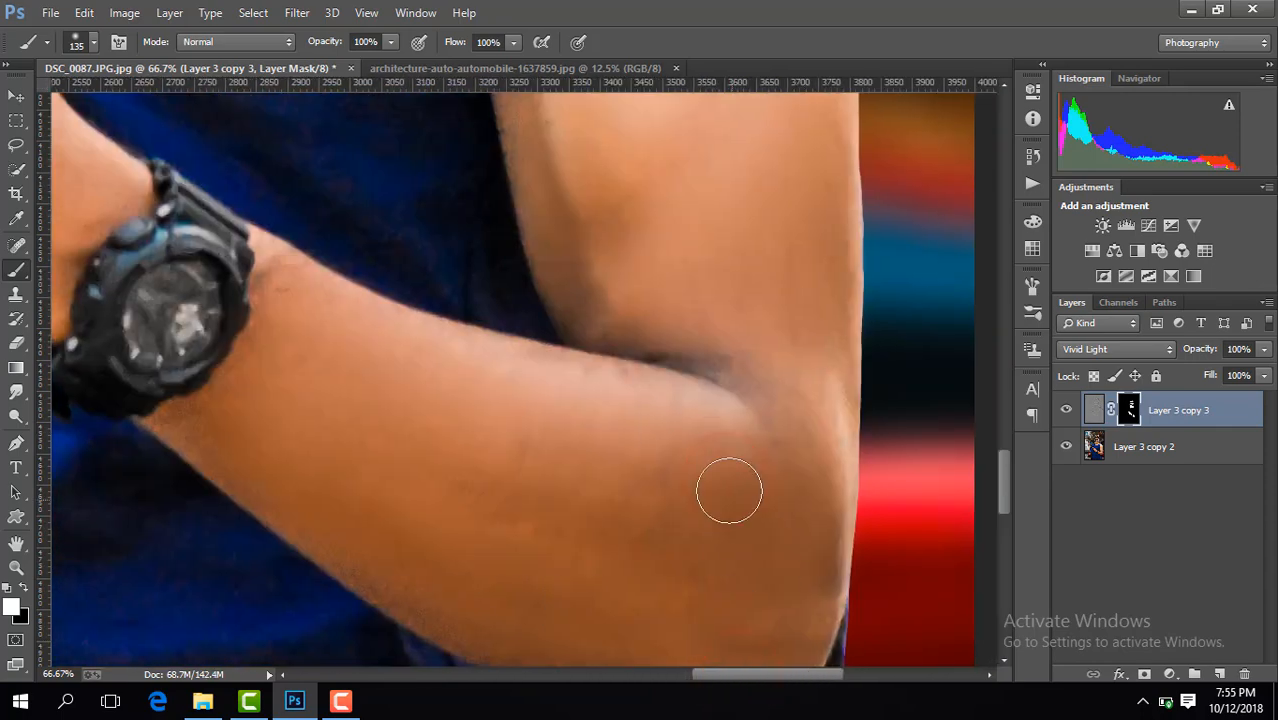
{"action": "left_click", "coordinate": [742, 408]}
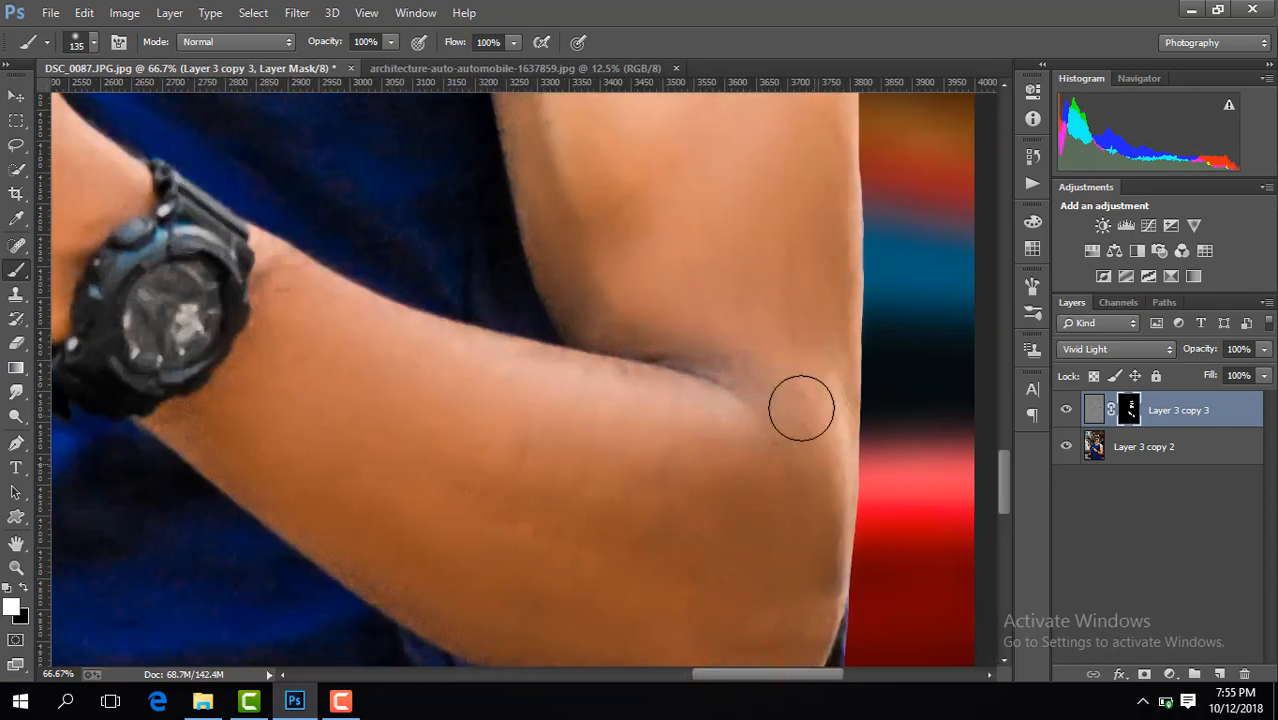
Step: Paint white on the mask over the upper arm and shoulder
{"action": "left_click_drag", "start_coordinate": [1004, 482], "coordinate": [1000, 418]}
{"action": "left_click", "coordinate": [545, 459]}
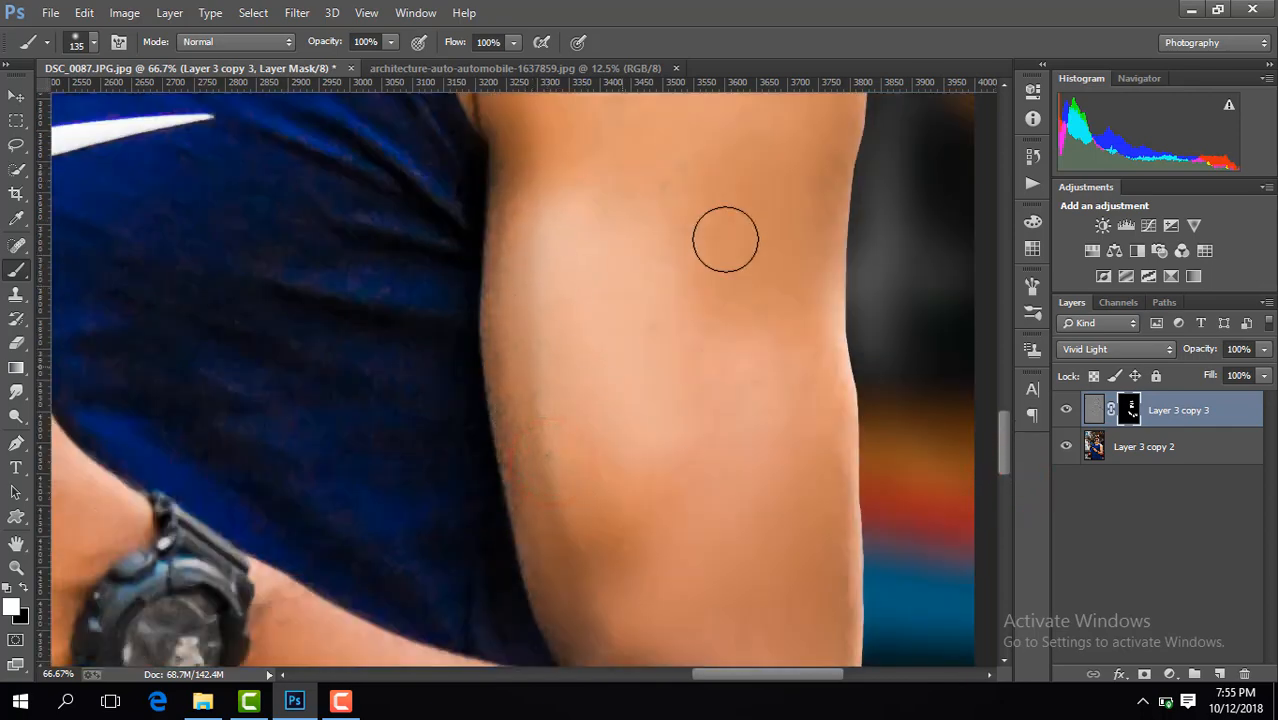
{"action": "left_click", "coordinate": [793, 306]}
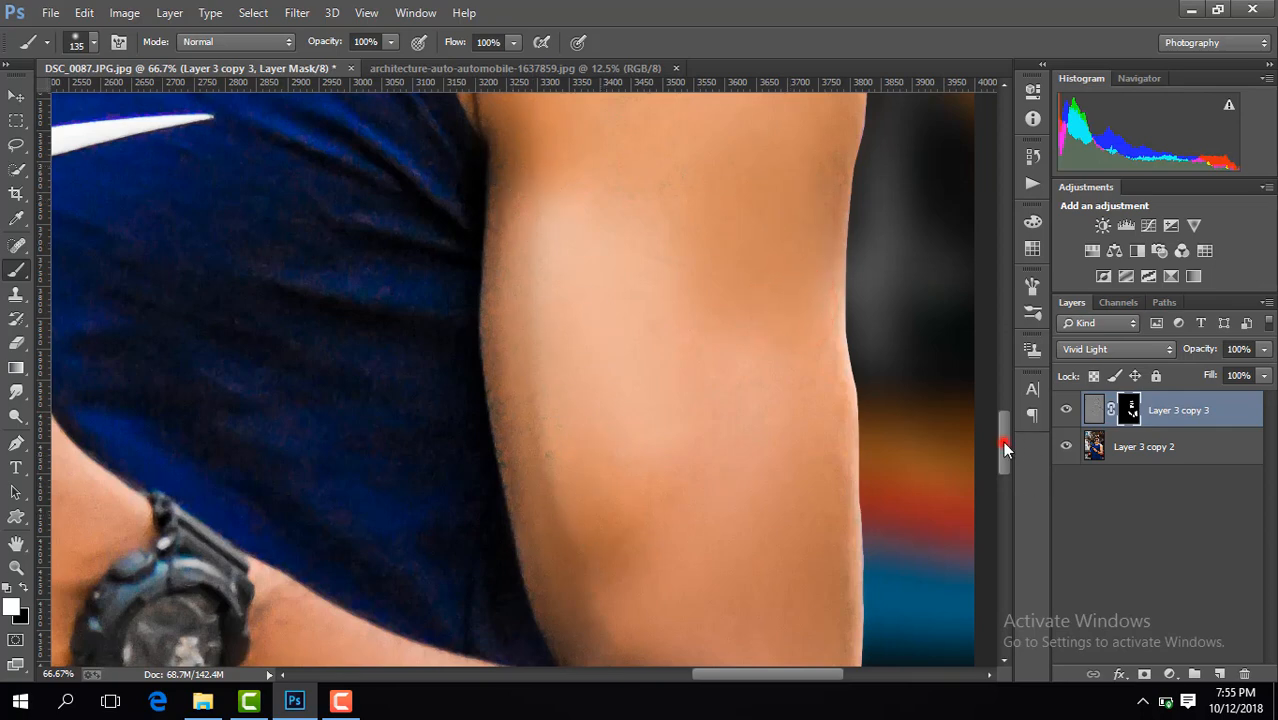
{"action": "left_click_drag", "start_coordinate": [1005, 449], "coordinate": [1004, 414]}
{"action": "left_click", "coordinate": [810, 342]}
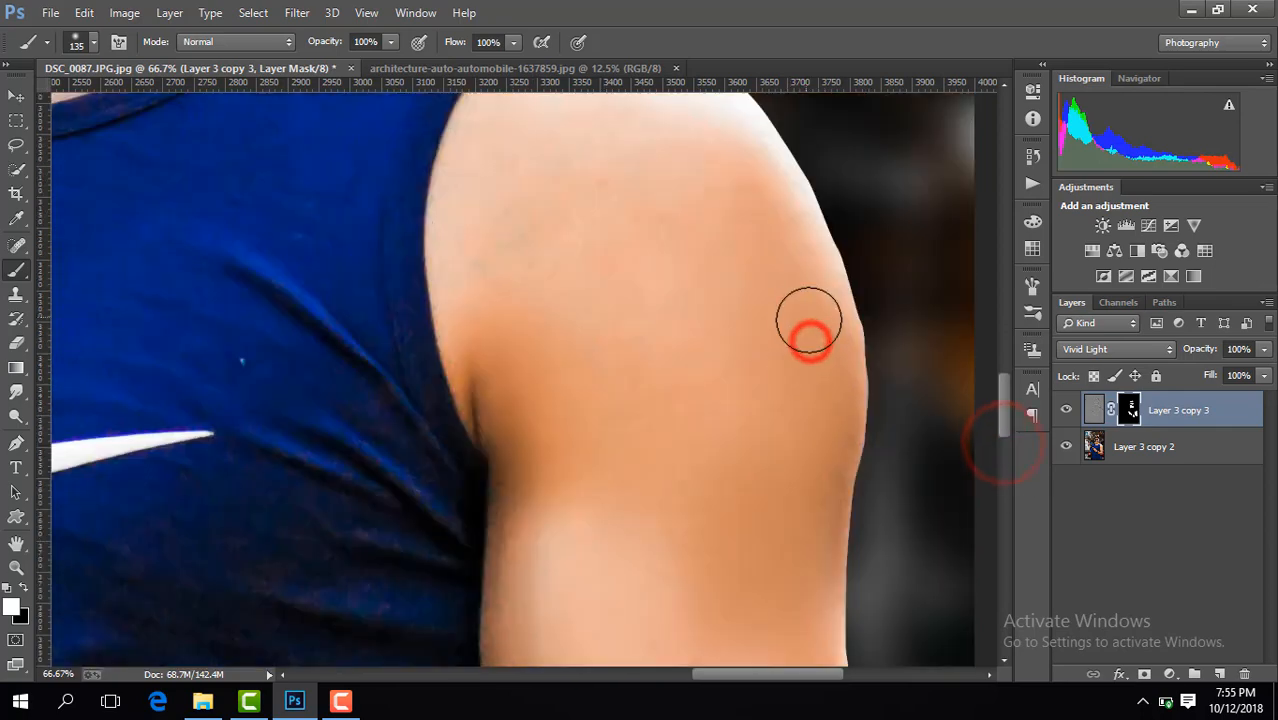
{"action": "left_click", "coordinate": [520, 425]}
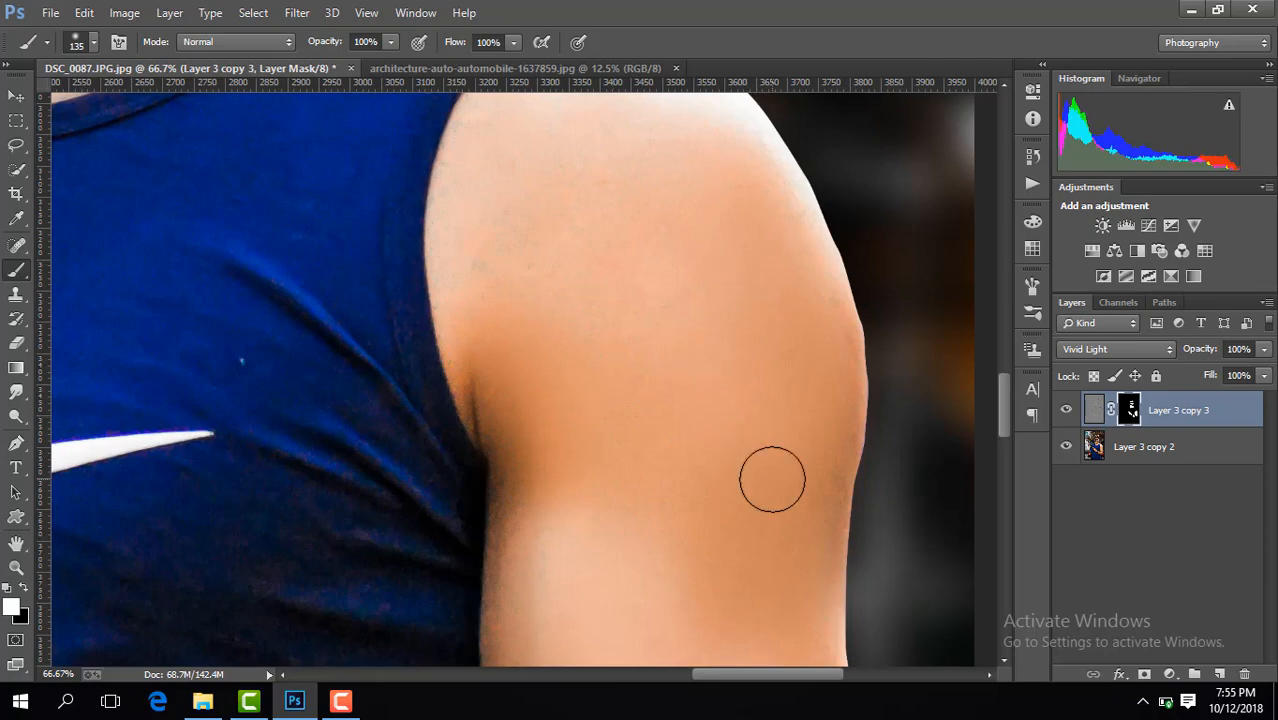
Step: Check the whole image with the smoothing layer toggled and merge all visible layers
{"action": "key", "text": "ctrl+minus"}
{"action": "key", "text": "ctrl+minus"}
{"action": "key", "text": "ctrl+minus"}
{"action": "key", "text": "ctrl+minus"}
{"action": "key", "text": "ctrl+minus"}
{"action": "key", "text": "ctrl+minus"}
{"action": "key", "text": "ctrl+minus"}
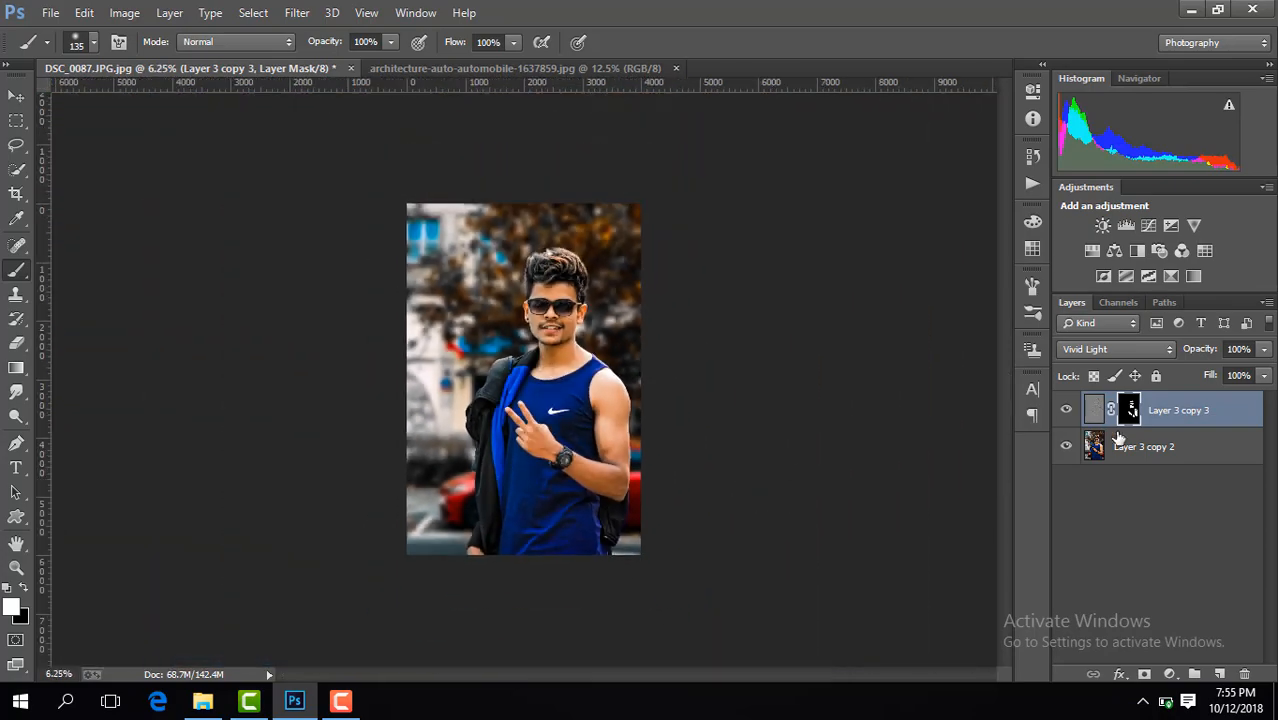
{"action": "left_click", "coordinate": [1067, 411]}
{"action": "right_click", "coordinate": [1183, 415]}
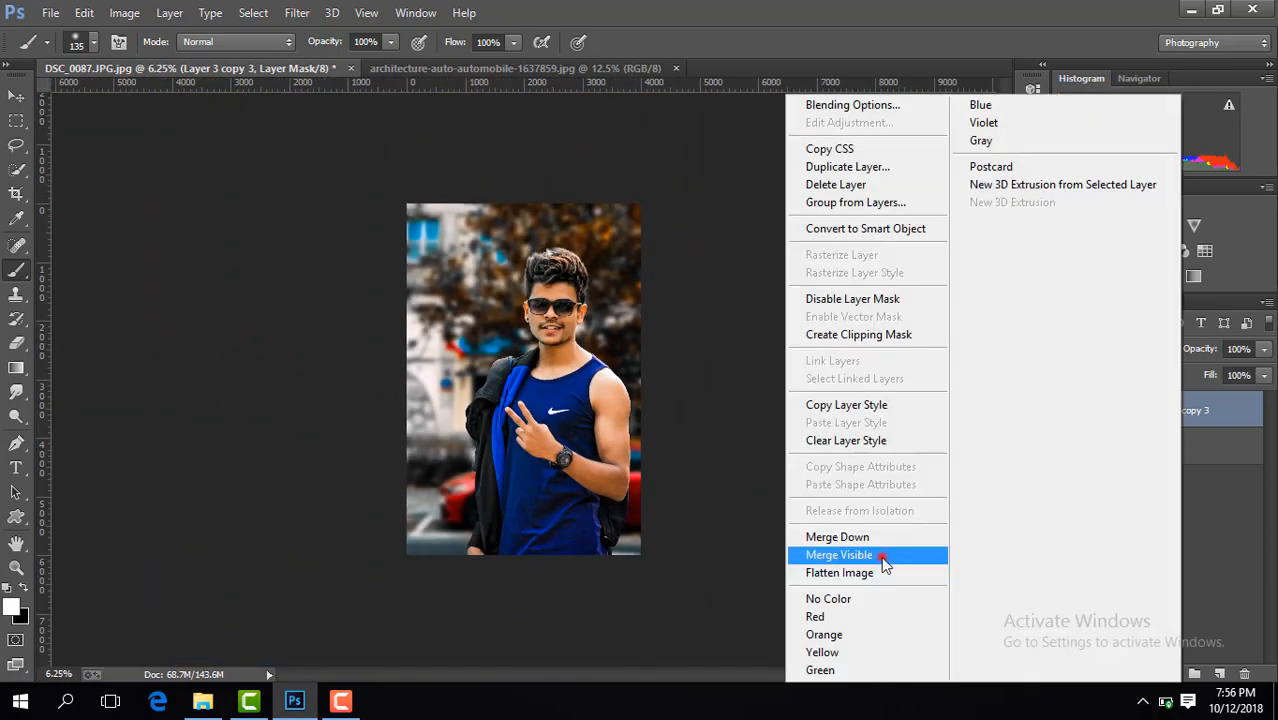
{"action": "left_click", "coordinate": [881, 556]}
Step: Duplicate the merged layer and add a Selective Color adjustment layer above it
{"action": "key", "text": "ctrl+plus"}
{"action": "key", "text": "ctrl+plus"}
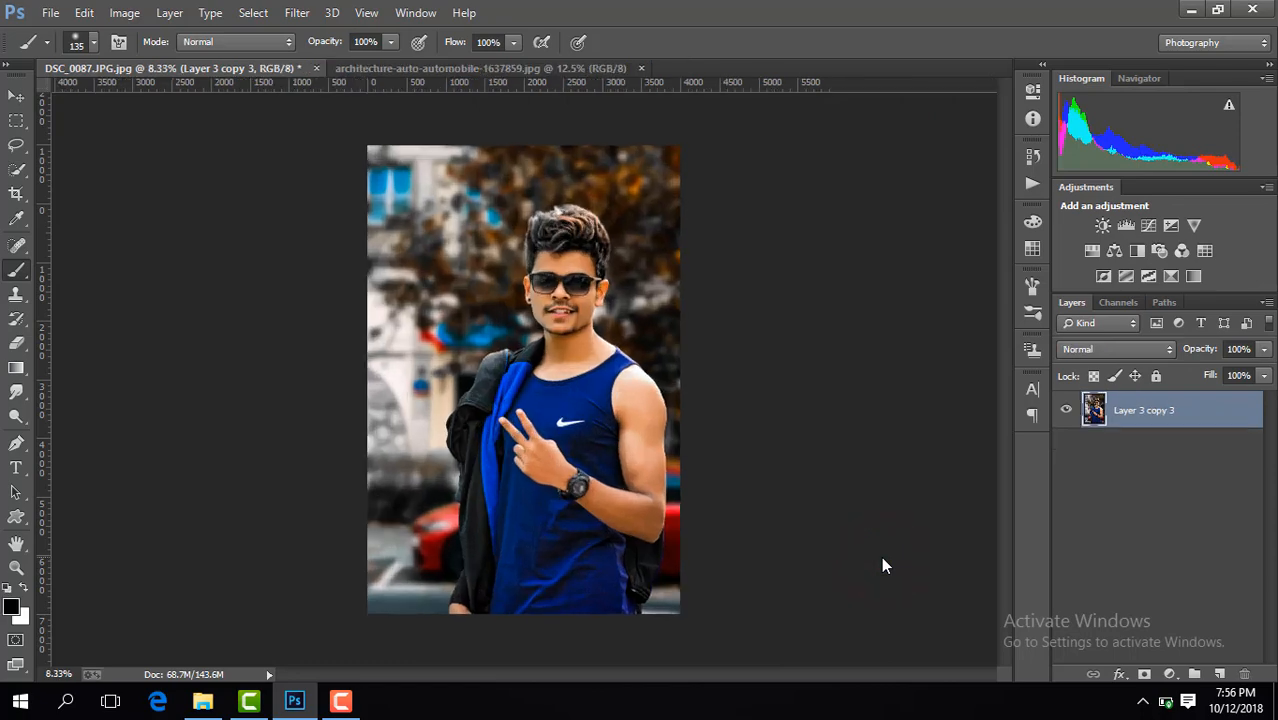
{"action": "key", "text": "ctrl+minus"}
{"action": "key", "text": "ctrl+j"}
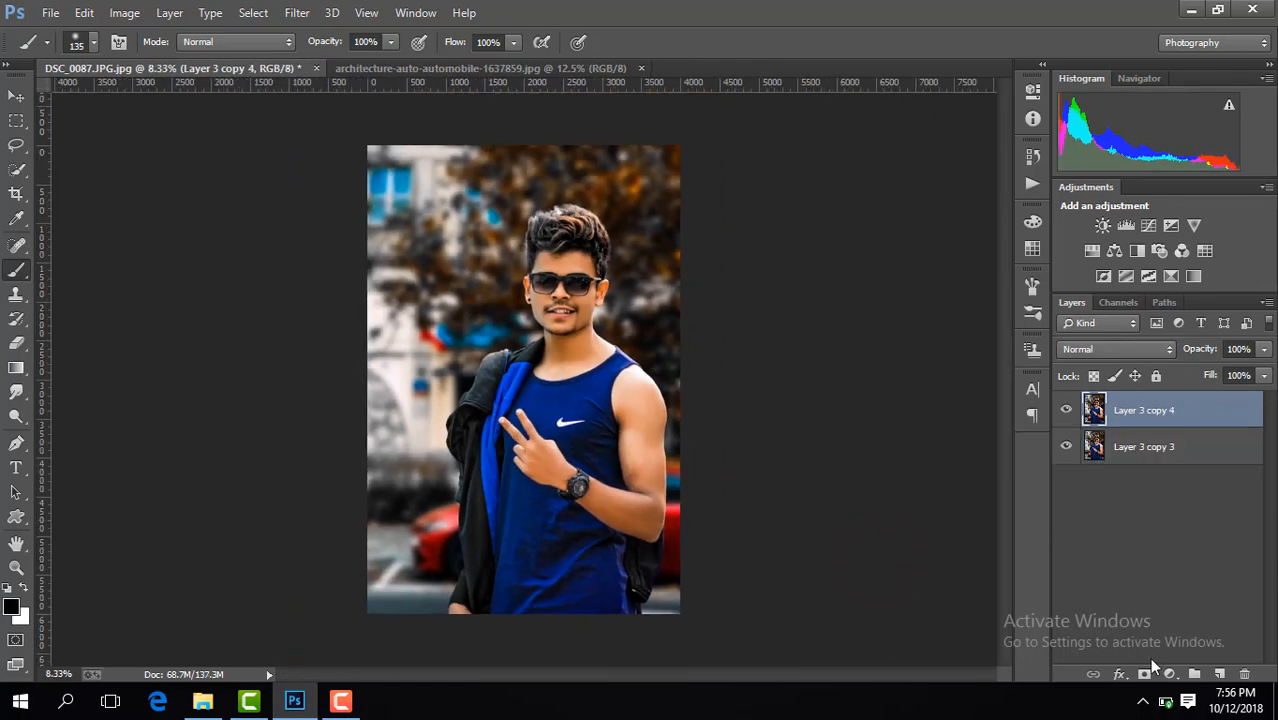
{"action": "left_click", "coordinate": [1167, 668]}
{"action": "left_click", "coordinate": [1162, 652]}
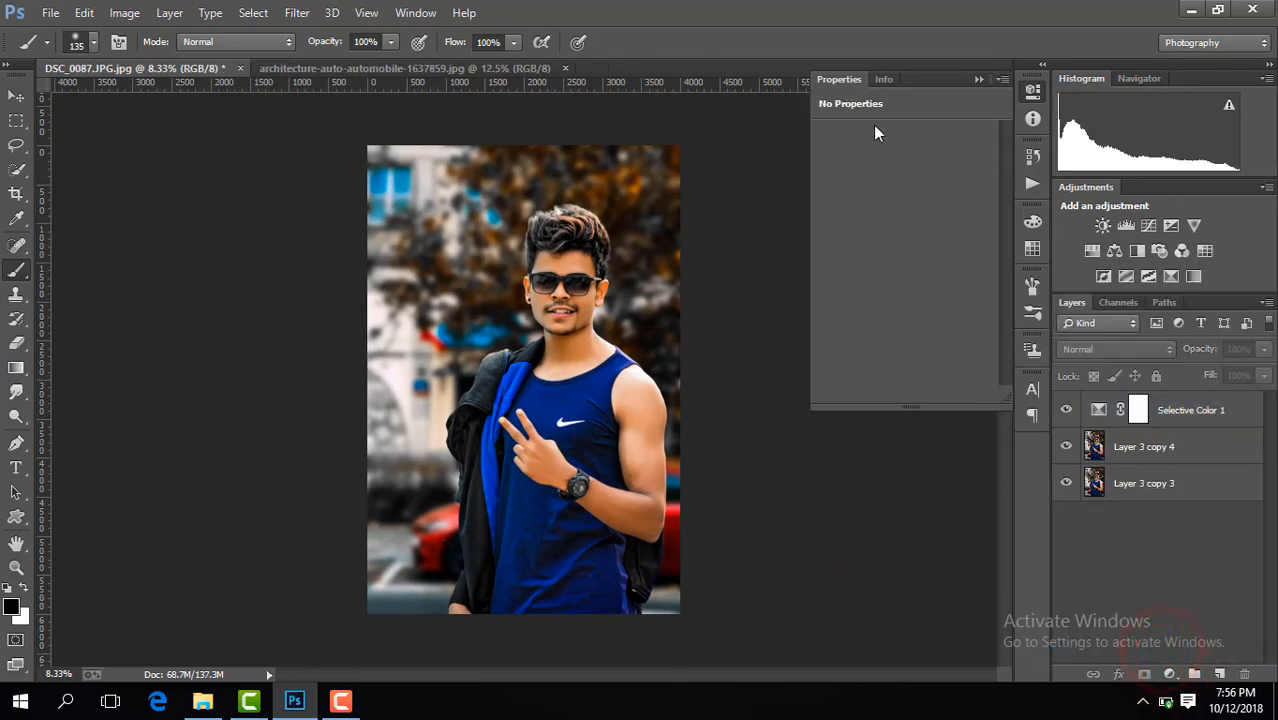
Step: In the Selective Color adjustment, set Black to -3% for Reds and +5% for Blacks
{"action": "left_click", "coordinate": [1180, 410]}
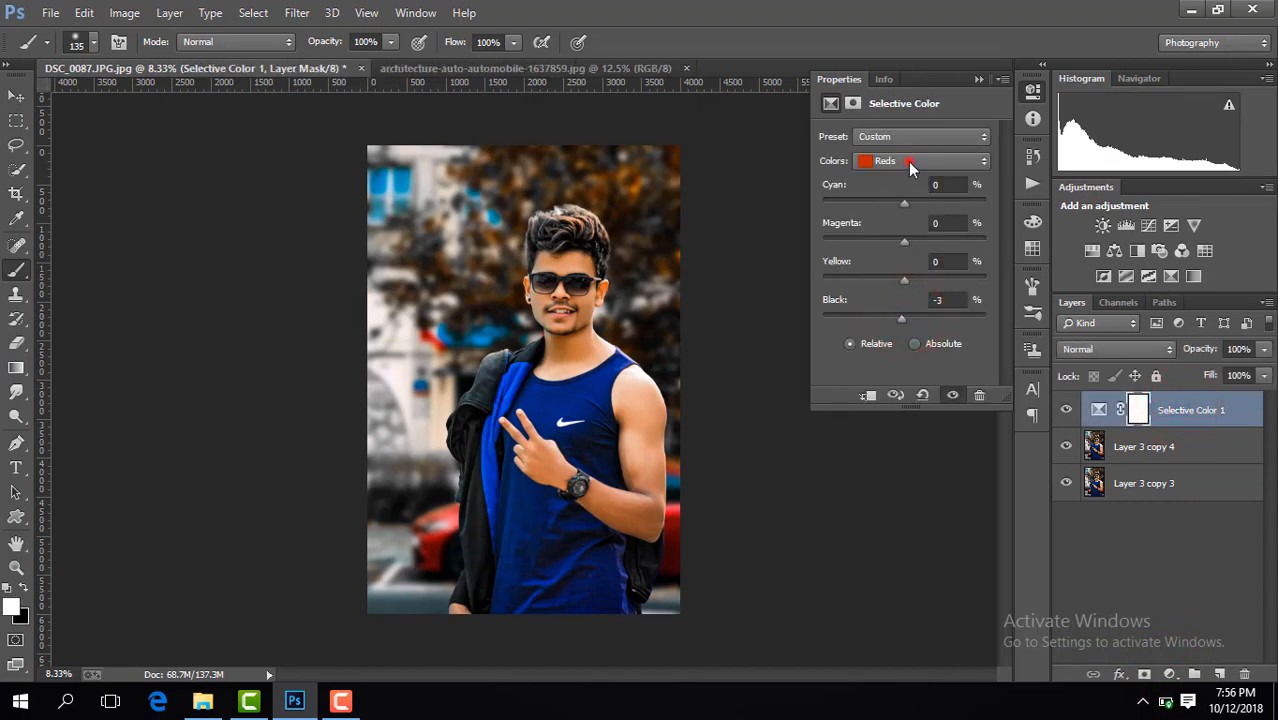
{"action": "left_click", "coordinate": [910, 162]}
{"action": "left_click", "coordinate": [916, 298]}
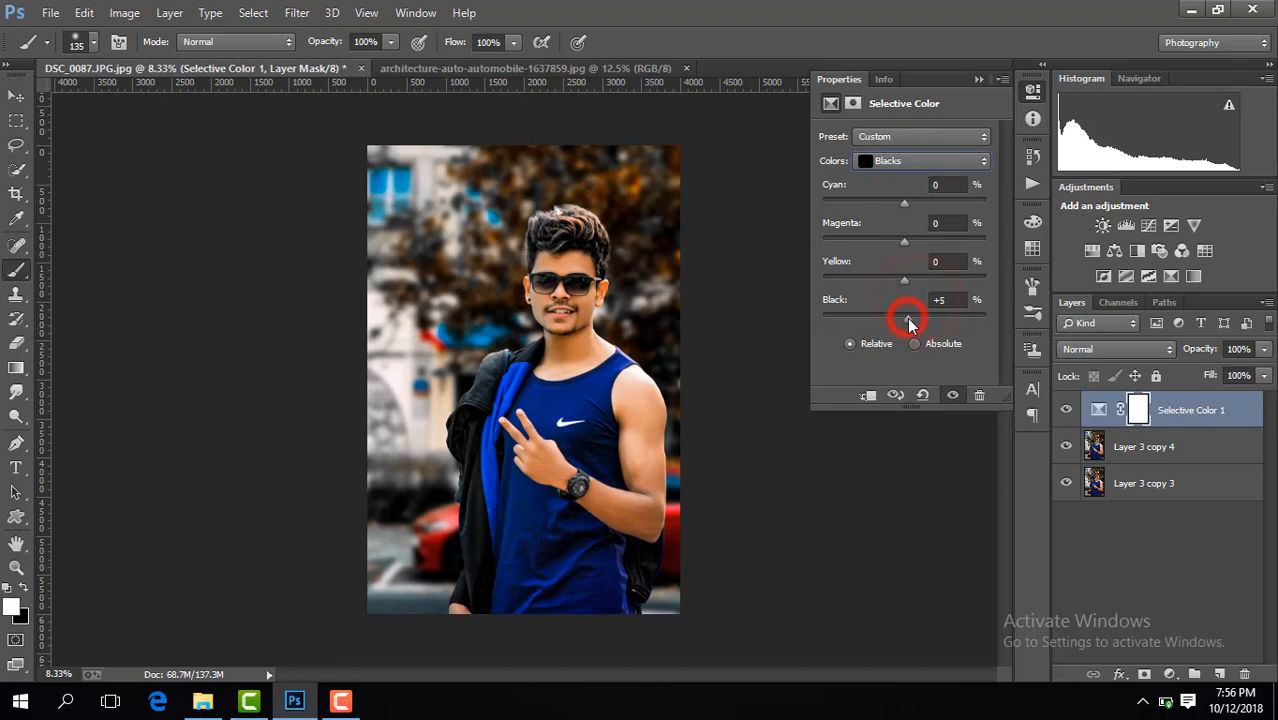
{"action": "left_click", "coordinate": [981, 80]}
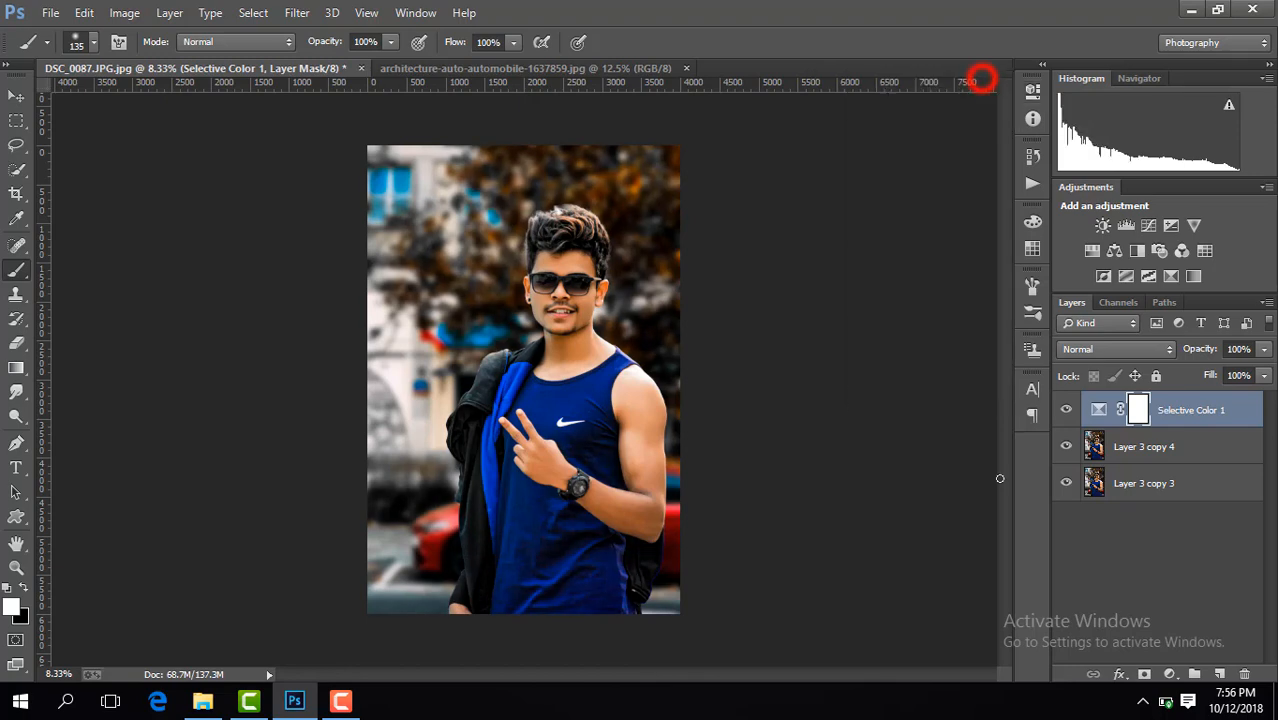
Step: Compare the image with and without the Selective Color adjustment, merge the visible layers and flatten the image
{"action": "left_click", "coordinate": [1066, 409]}
{"action": "left_click", "coordinate": [1066, 409]}
{"action": "right_click", "coordinate": [1228, 409]}
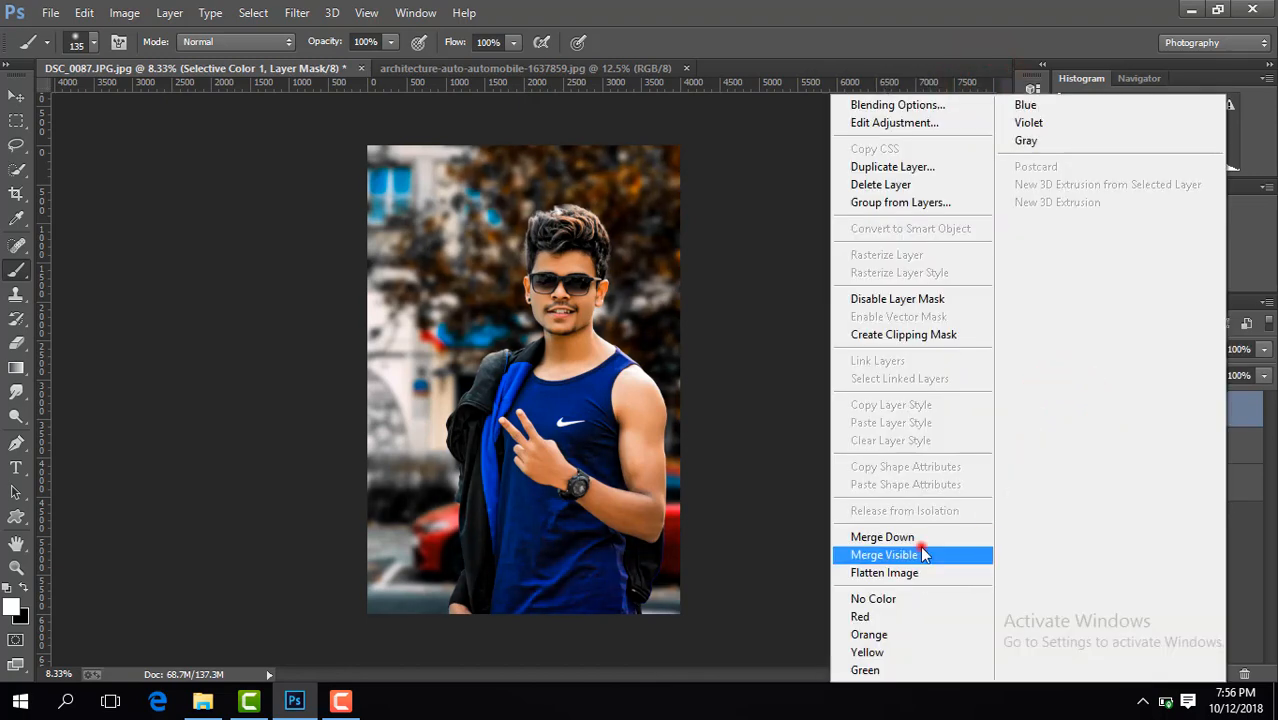
{"action": "left_click", "coordinate": [920, 549]}
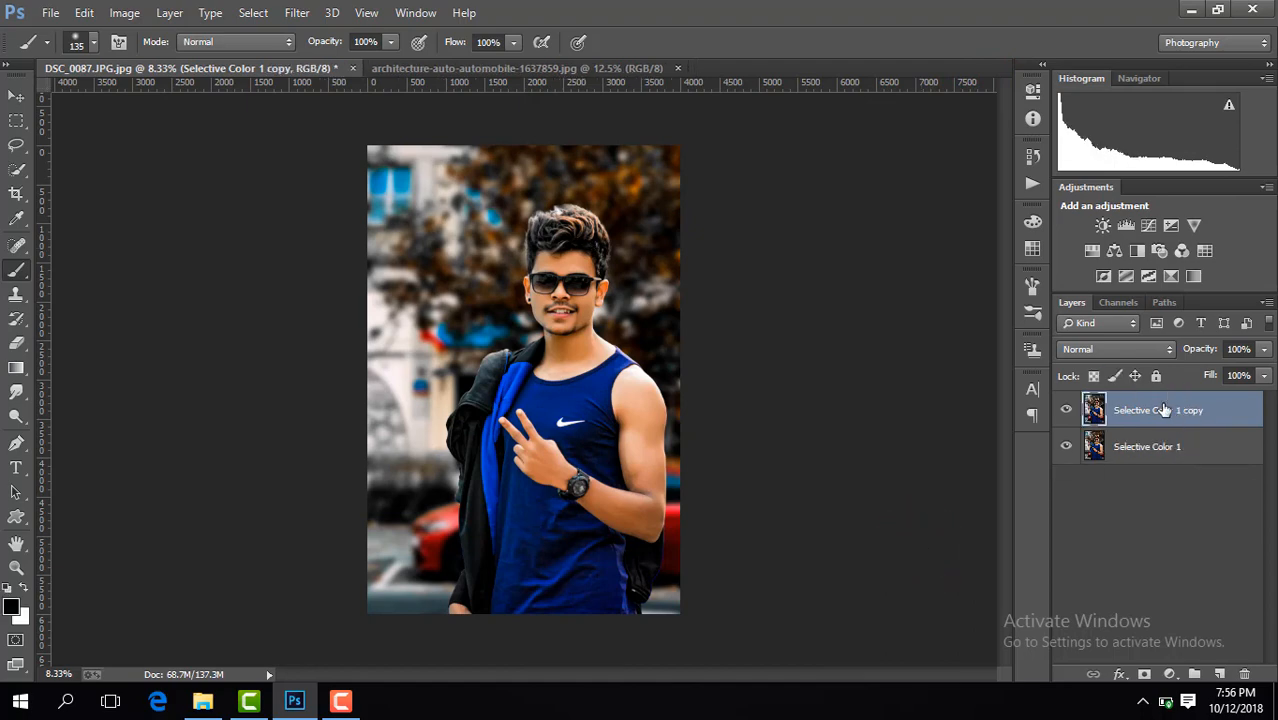
{"action": "right_click", "coordinate": [1163, 410]}
{"action": "left_click", "coordinate": [833, 572]}
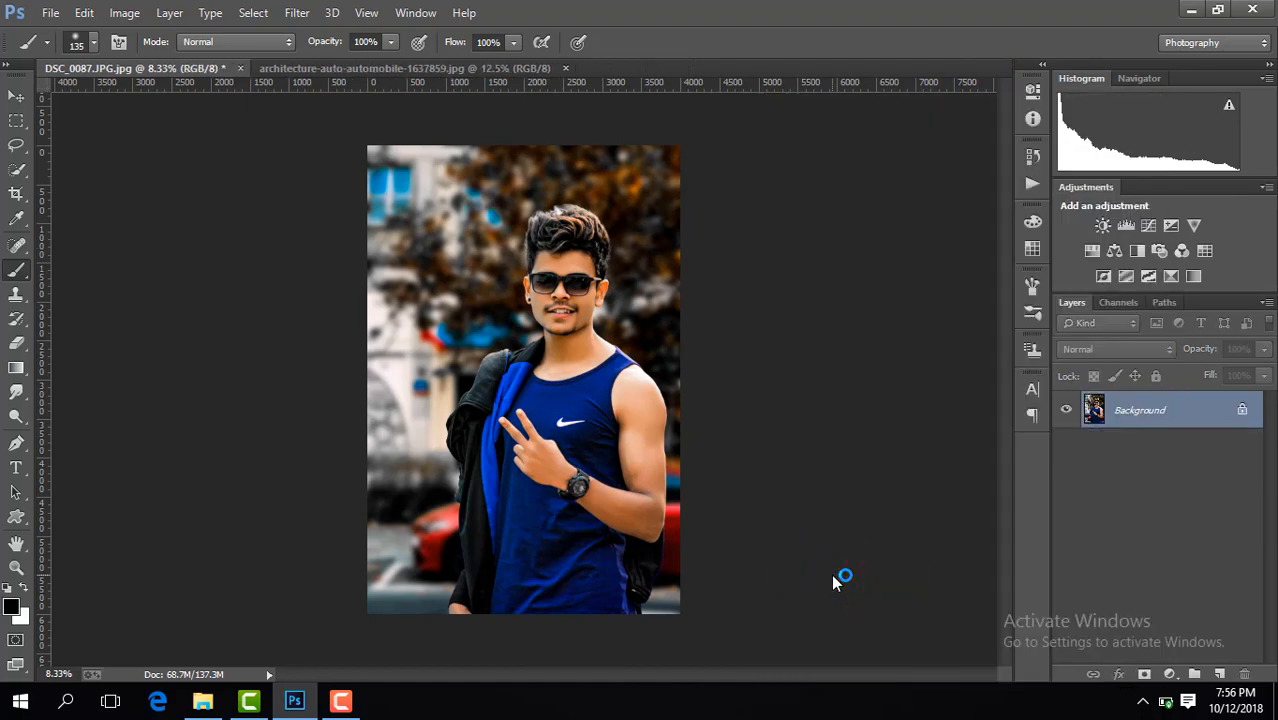
Step: Duplicate the background and set the Post Crop Vignetting amount to -19 in the Camera Raw Filter
{"action": "key", "text": "ctrl+j"}
{"action": "left_click", "coordinate": [300, 13]}
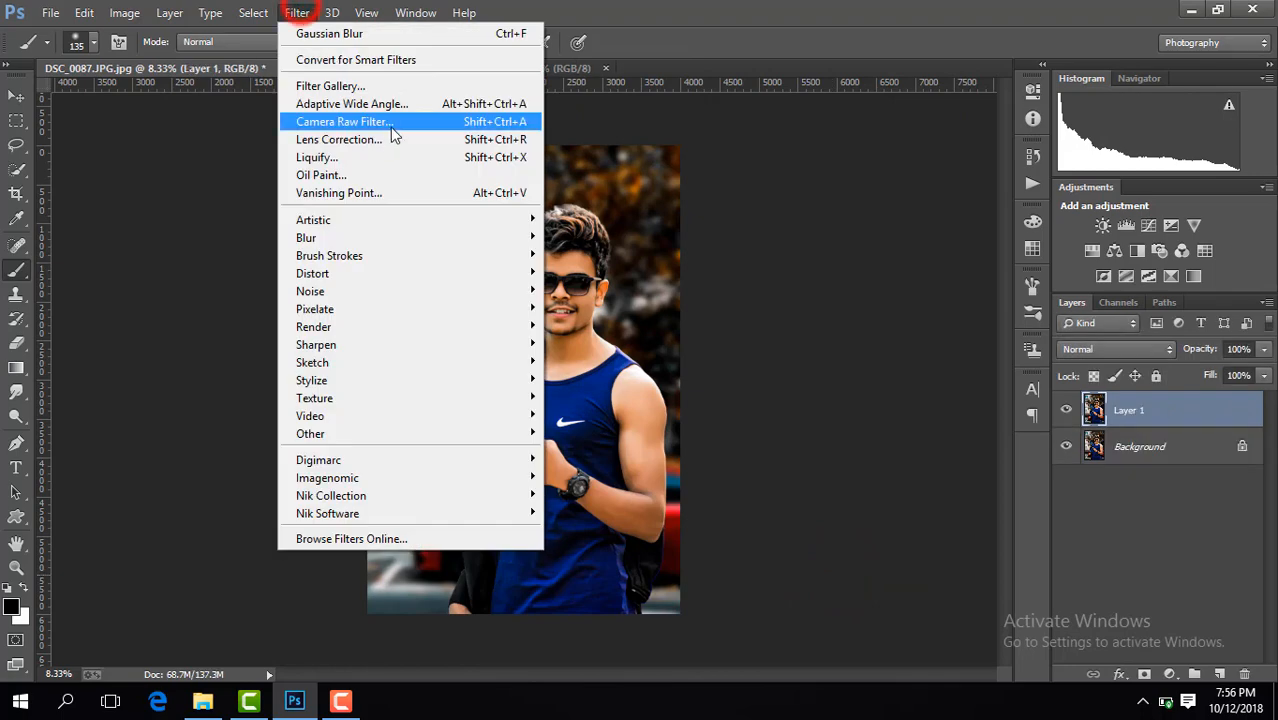
{"action": "left_click", "coordinate": [390, 123]}
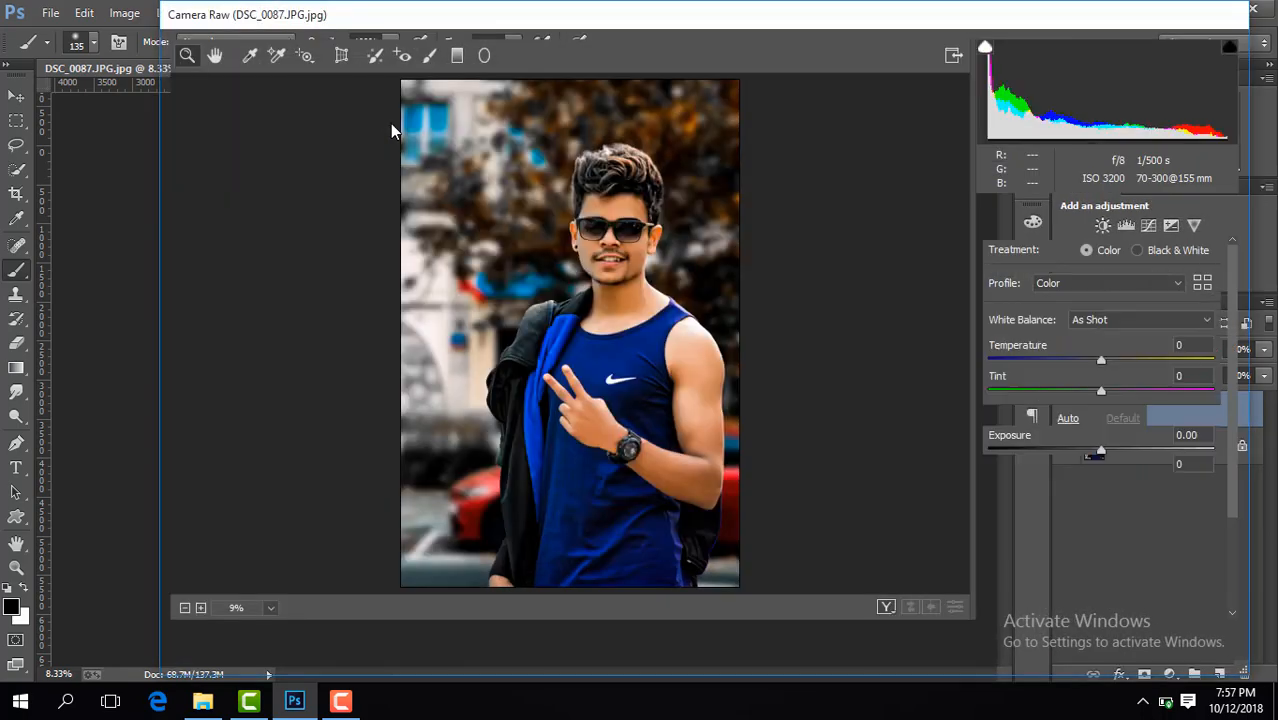
{"action": "left_click", "coordinate": [1112, 205]}
{"action": "left_click_drag", "start_coordinate": [1106, 452], "coordinate": [1080, 437]}
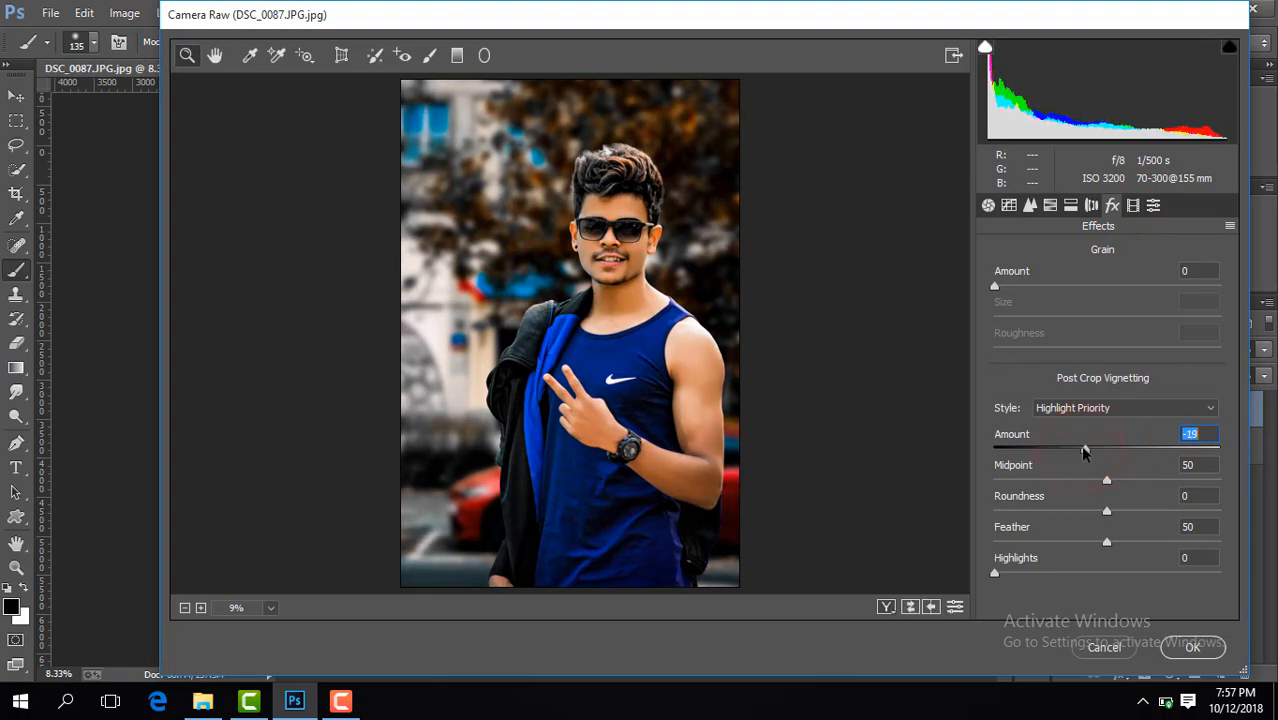
Step: Set the basic Camera Raw adjustments to Contrast +12, Shadows +8, Blacks -8 and Clarity +9
{"action": "left_click", "coordinate": [988, 205]}
{"action": "left_click_drag", "start_coordinate": [1105, 482], "coordinate": [1116, 484]}
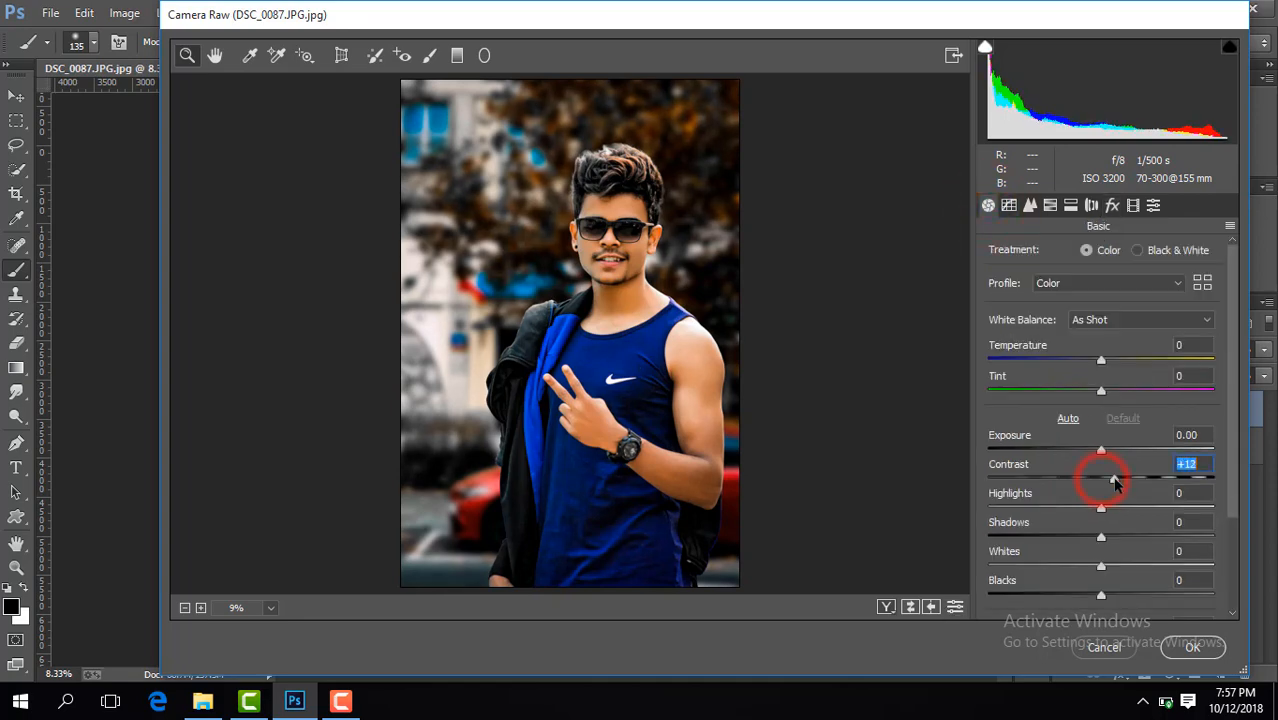
{"action": "left_click_drag", "start_coordinate": [1101, 597], "coordinate": [1092, 598]}
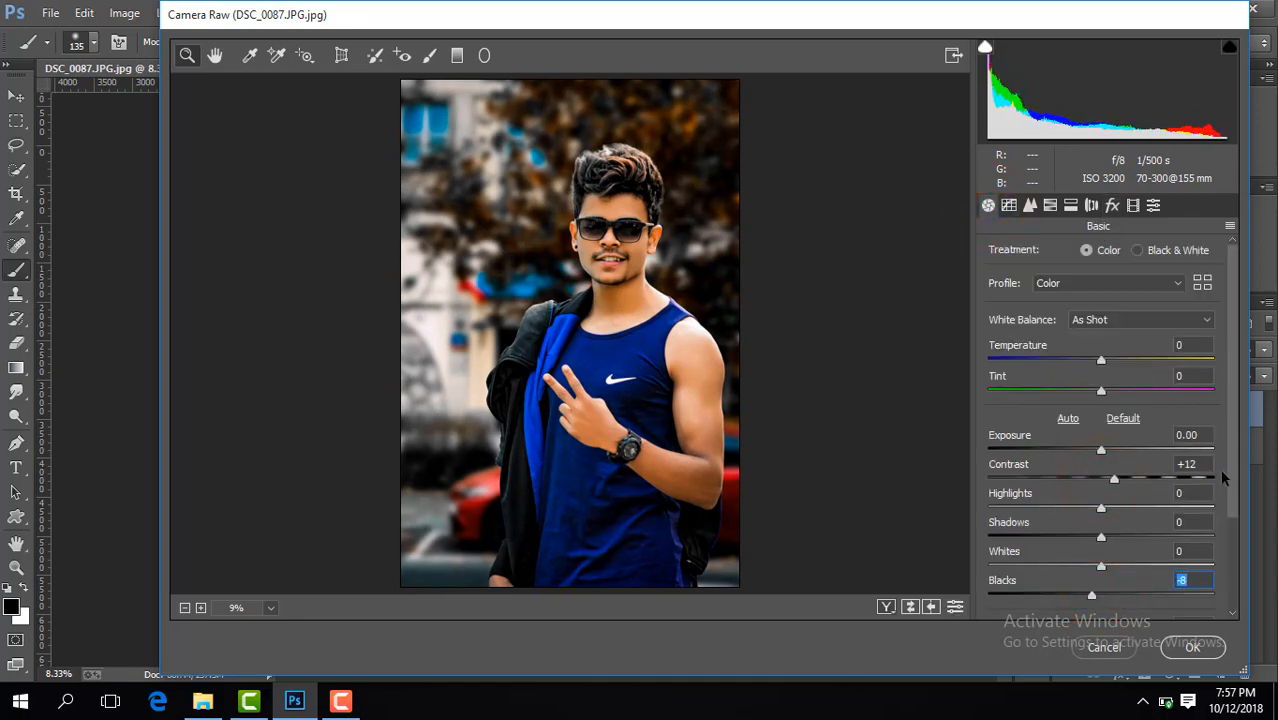
{"action": "scroll", "coordinate": [1222, 480], "scroll_direction": "down", "scroll_amount": 2}
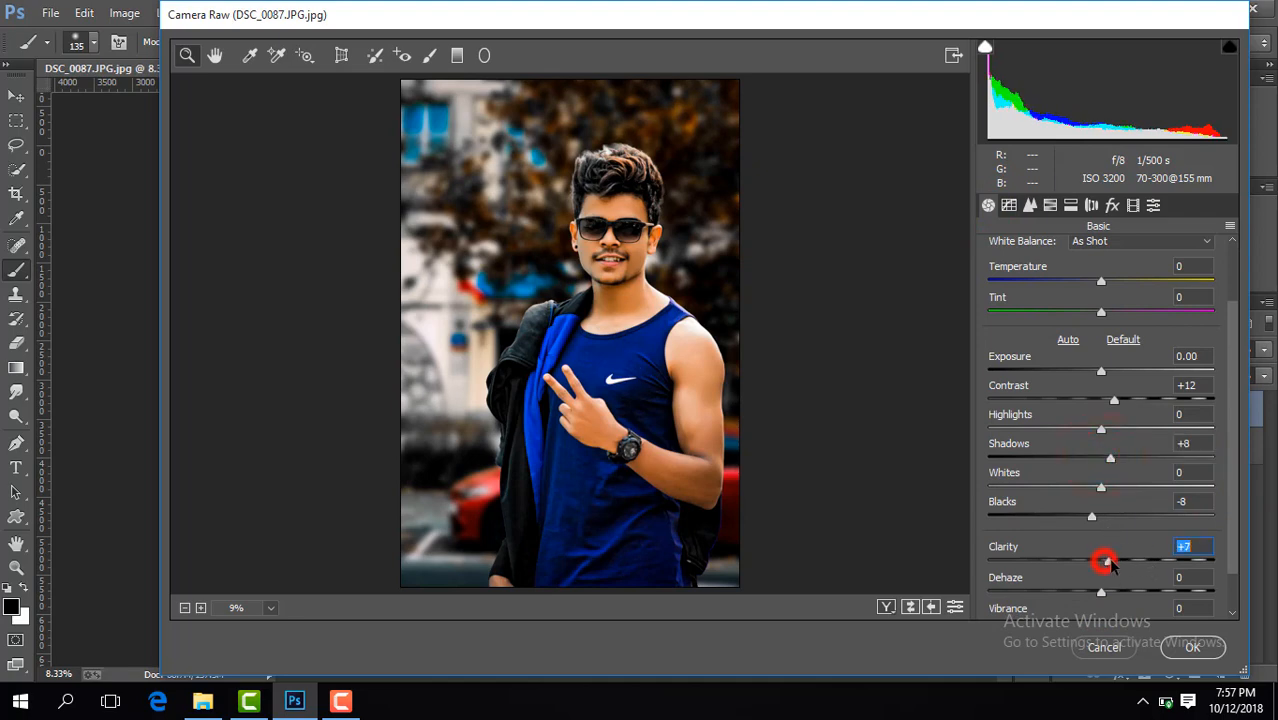
{"action": "left_click_drag", "start_coordinate": [1234, 515], "coordinate": [1234, 550]}
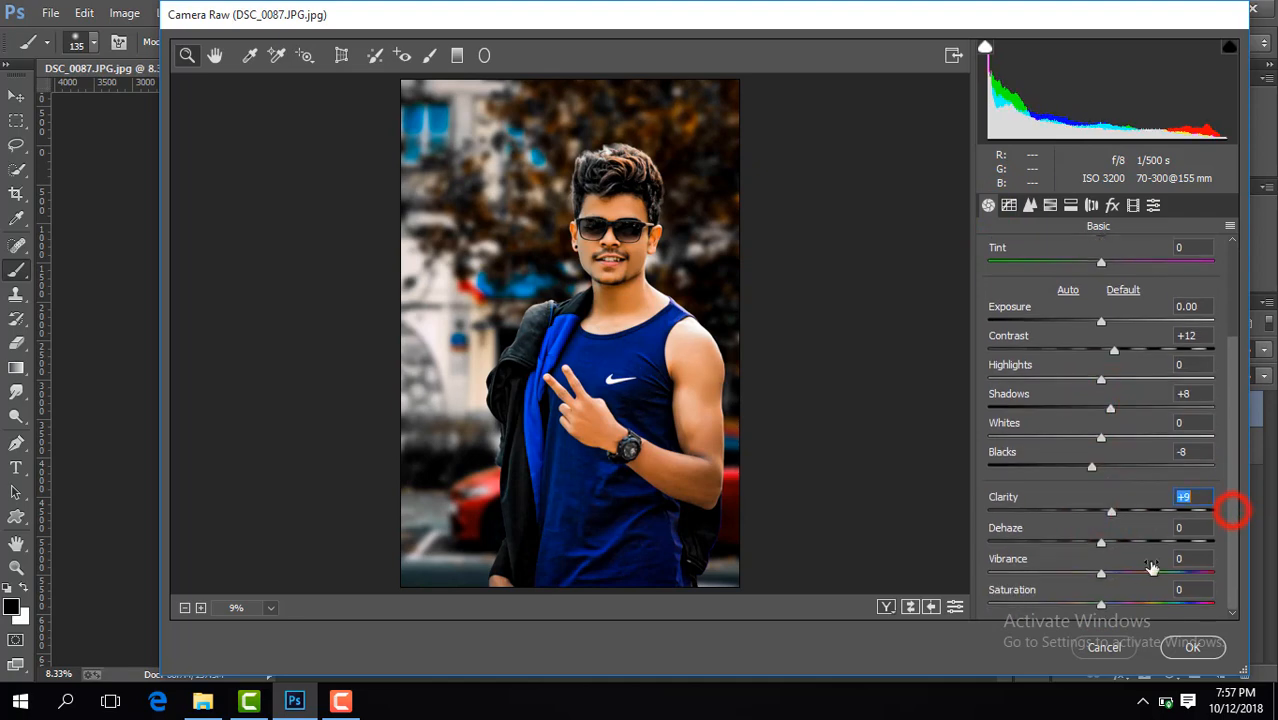
Step: Set the HSL saturation of Oranges to -2, Yellows to -8, Greens to -6 and Blues to +4, and apply the filter
{"action": "left_click", "coordinate": [1050, 204]}
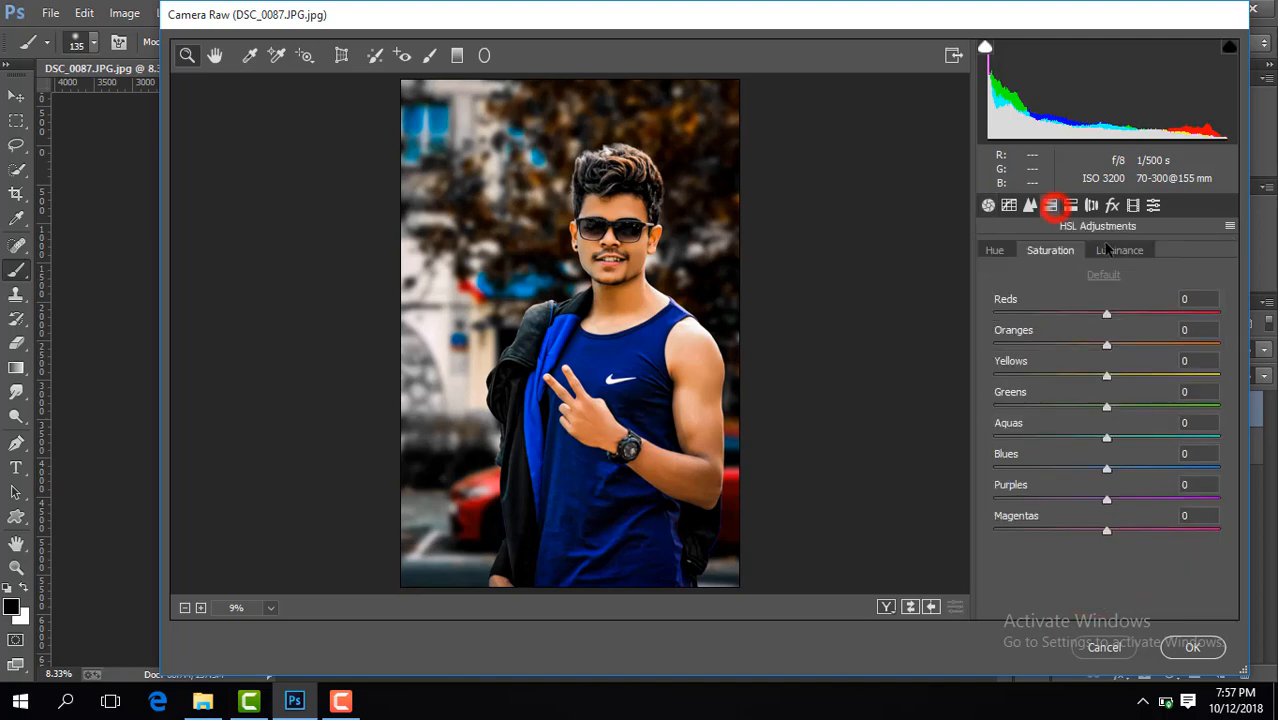
{"action": "left_click", "coordinate": [1113, 250]}
{"action": "left_click", "coordinate": [1048, 250]}
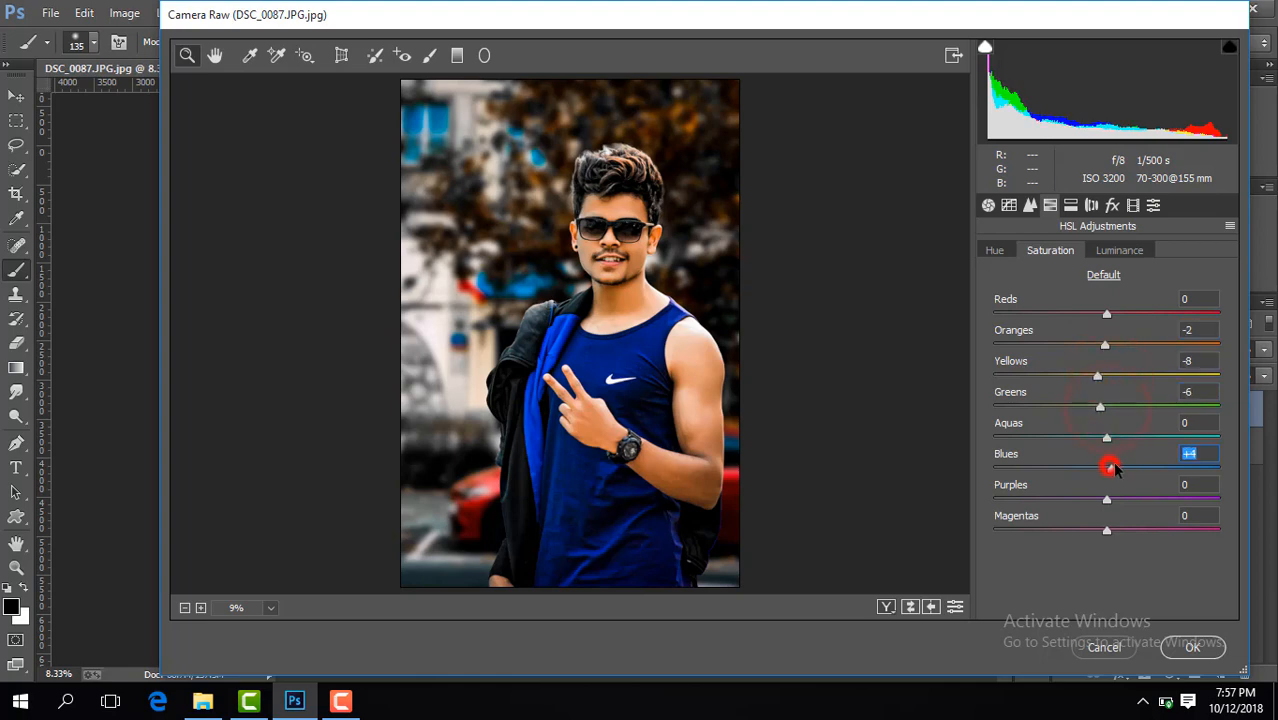
{"action": "left_click", "coordinate": [1180, 647]}
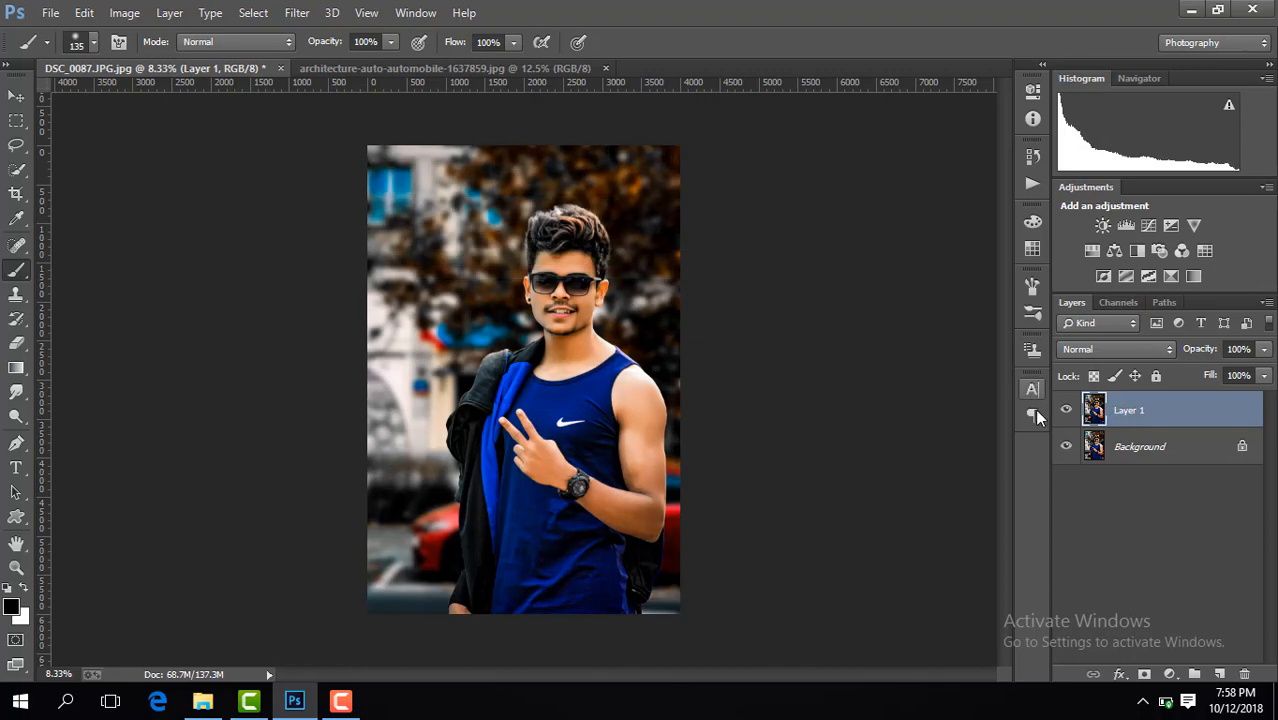
Step: Compare the image with and without the Camera Raw layer and merge it into the background
{"action": "left_click", "coordinate": [1066, 410]}
{"action": "left_click", "coordinate": [1067, 410]}
{"action": "left_click", "coordinate": [1067, 410]}
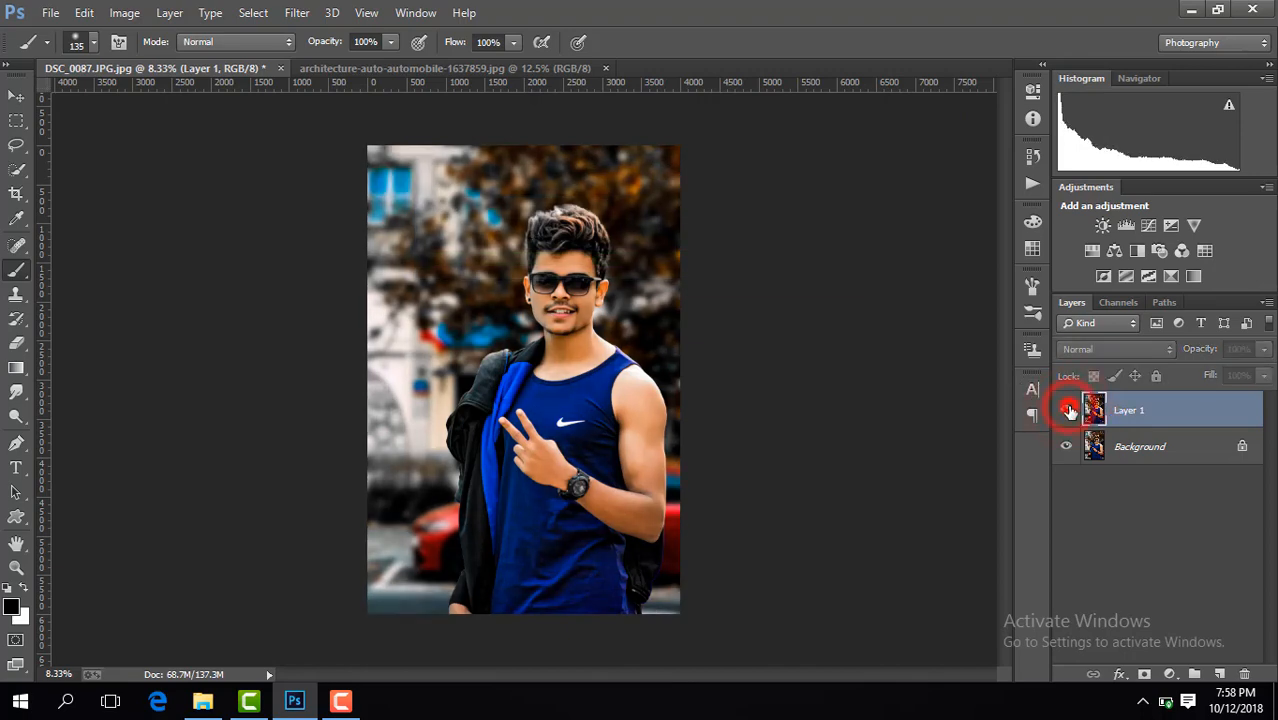
{"action": "left_click", "coordinate": [1068, 410]}
{"action": "right_click", "coordinate": [1088, 410]}
{"action": "left_click", "coordinate": [827, 560]}
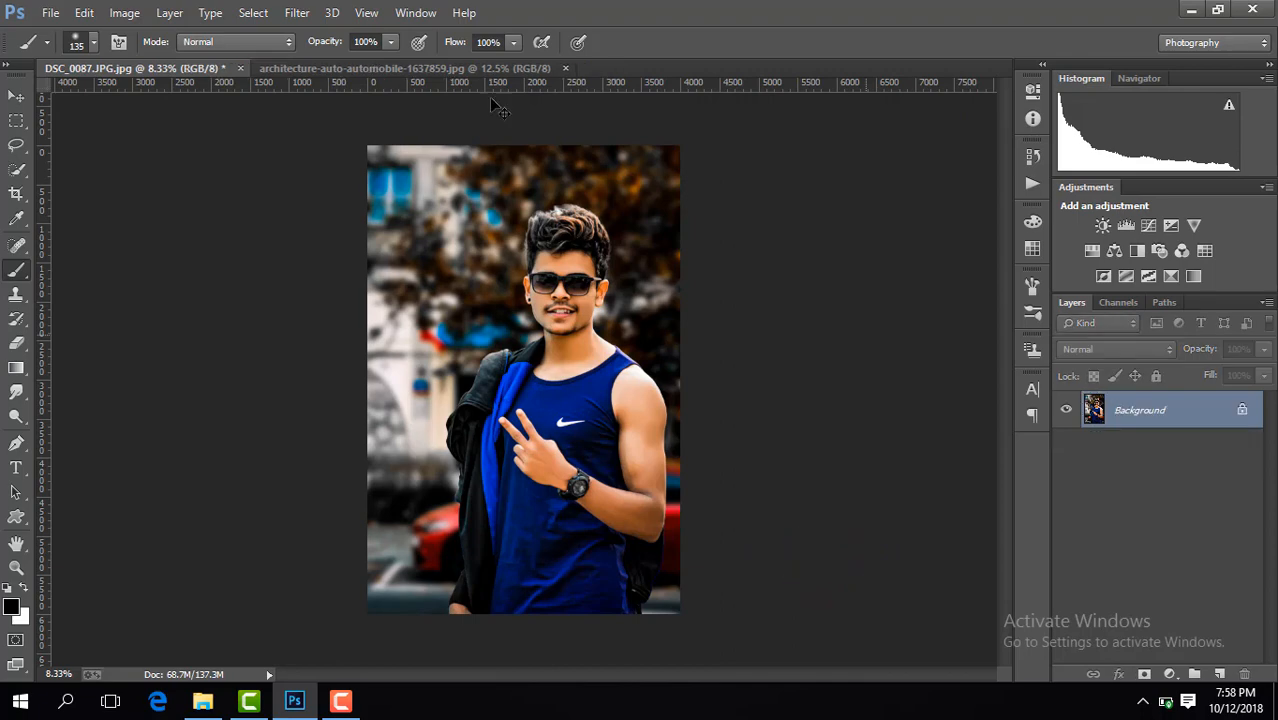
Step: Duplicate the background, draw a short black-to-transparent gradient upward from the photo's bottom edge, and set the layer opacity to 70%
{"action": "key", "text": "ctrl+k"}
{"action": "left_click", "coordinate": [968, 50]}
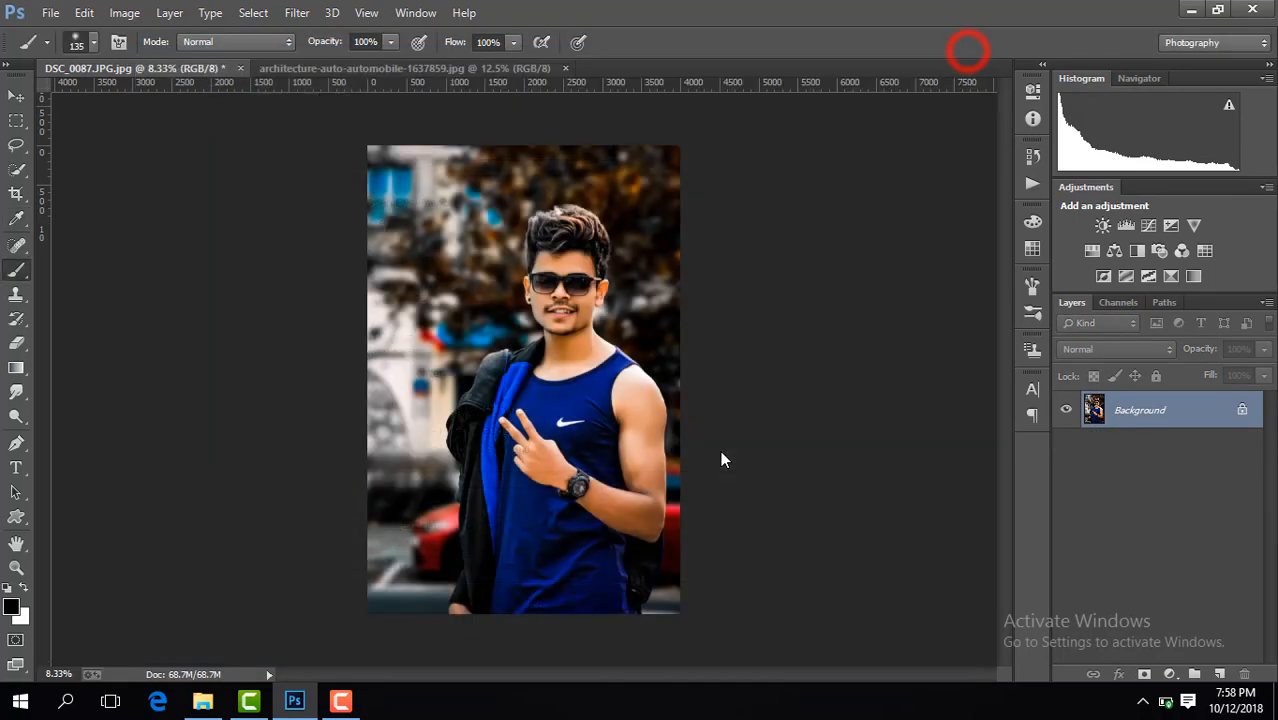
{"action": "key", "text": "ctrl+j"}
{"action": "left_click", "coordinate": [16, 366]}
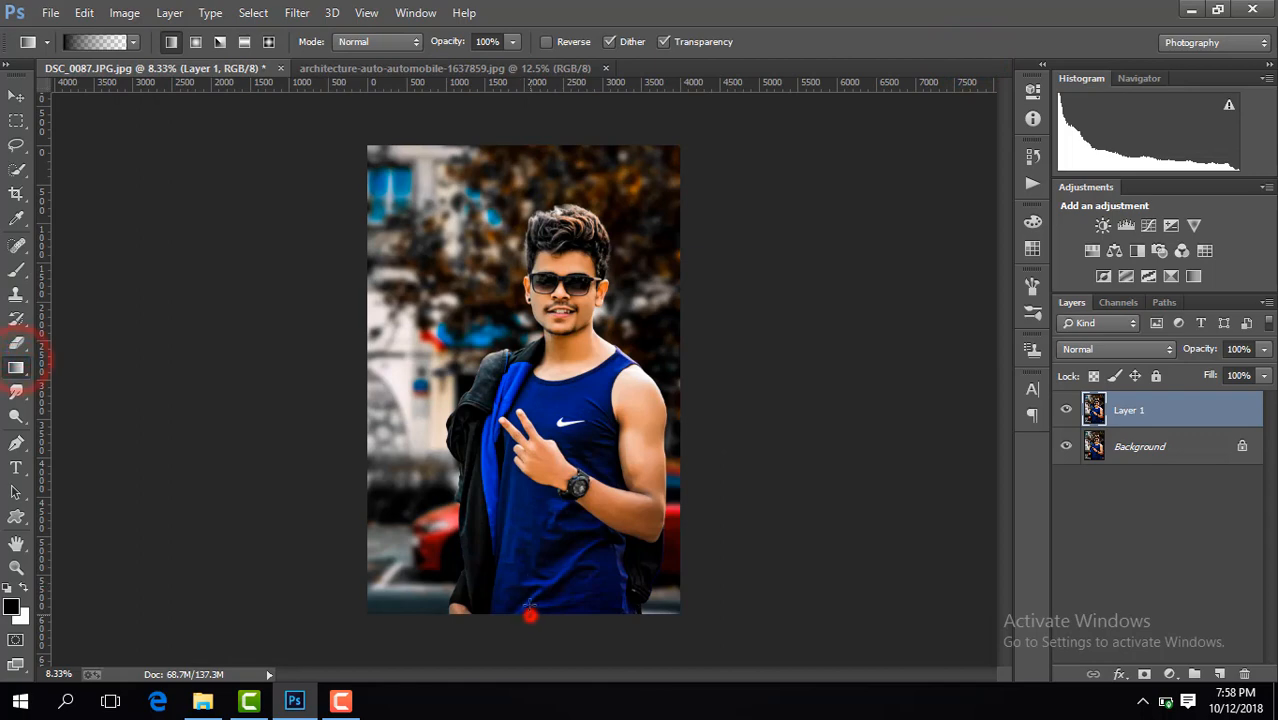
{"action": "left_click_drag", "start_coordinate": [530, 614], "coordinate": [530, 543]}
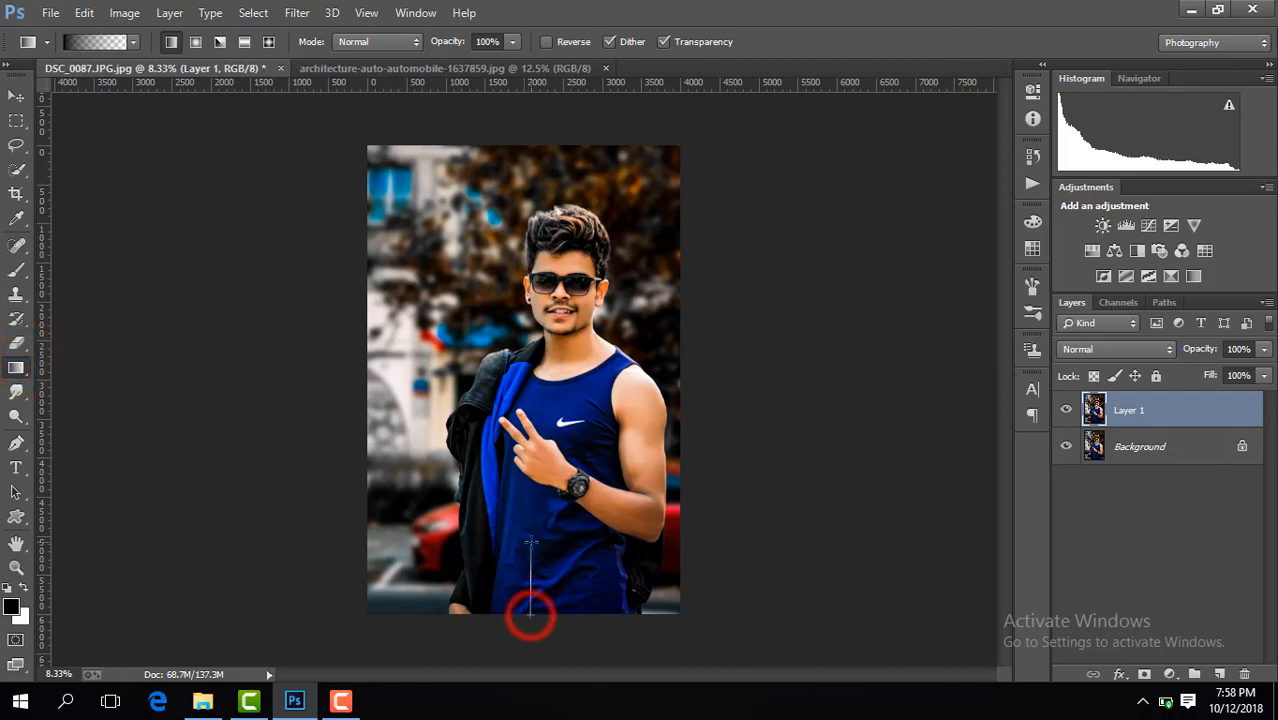
{"action": "left_click", "coordinate": [1265, 349]}
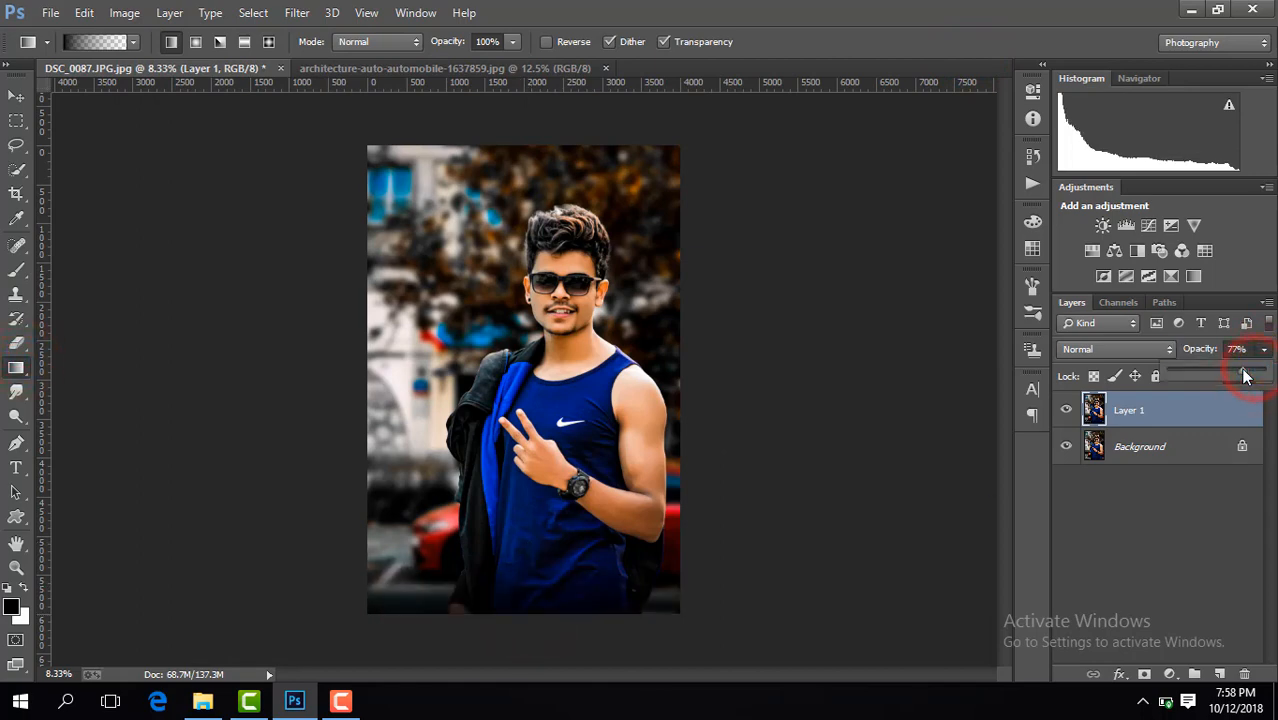
Step: Compare the image with and without the gradient layer and merge it into the background
{"action": "right_click", "coordinate": [1060, 410]}
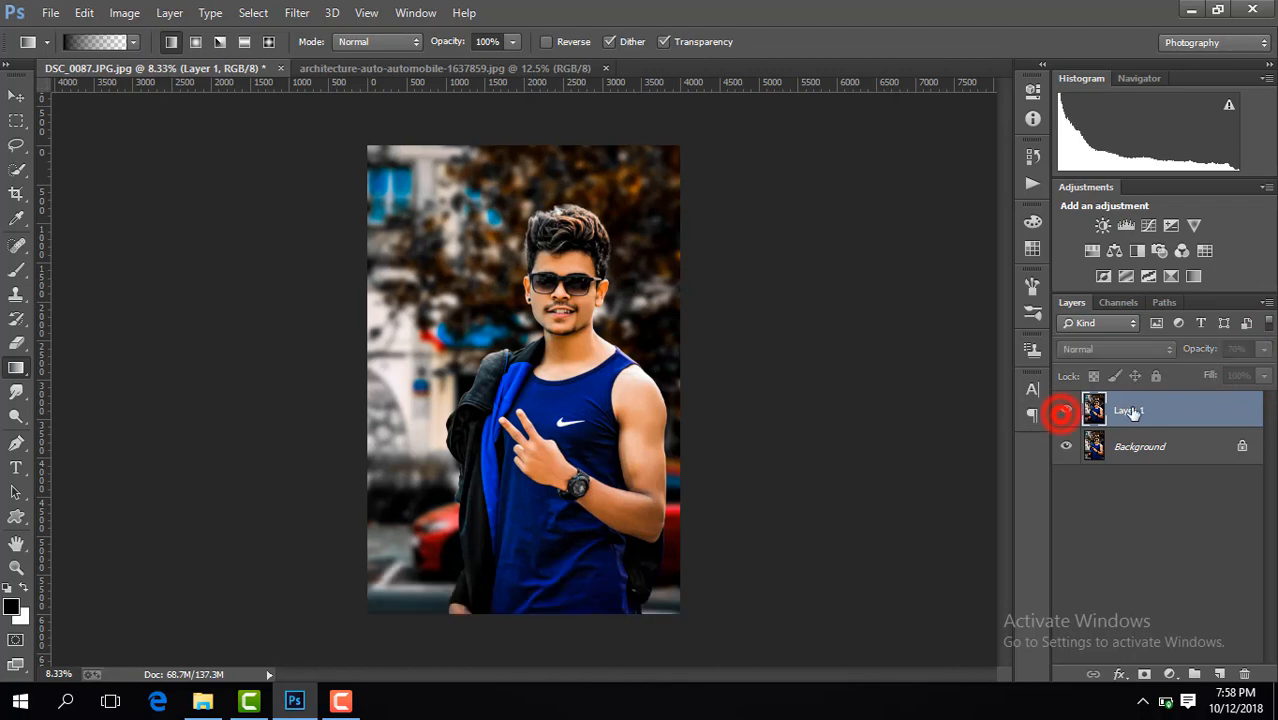
{"action": "left_click", "coordinate": [860, 562]}
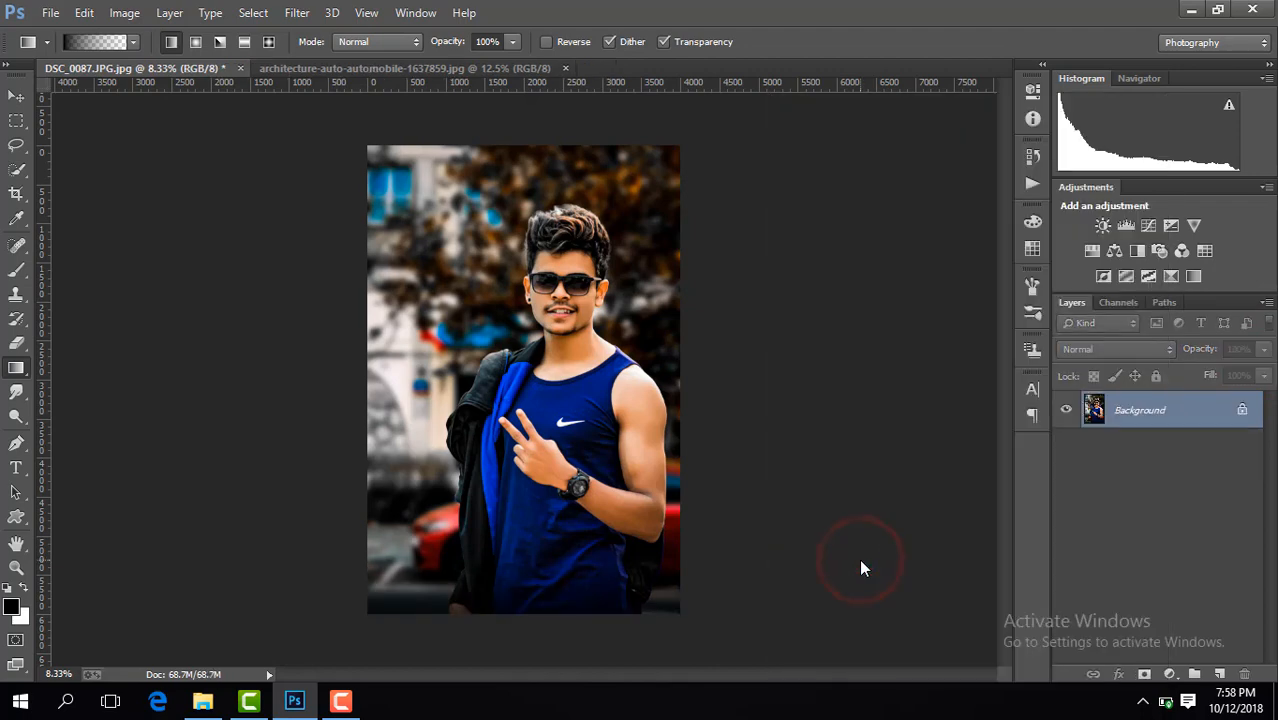
{"action": "key", "text": "ctrl+minus"}
{"action": "key", "text": "ctrl+minus"}
{"action": "key", "text": "ctrl+minus"}
{"action": "key", "text": "ctrl+plus"}
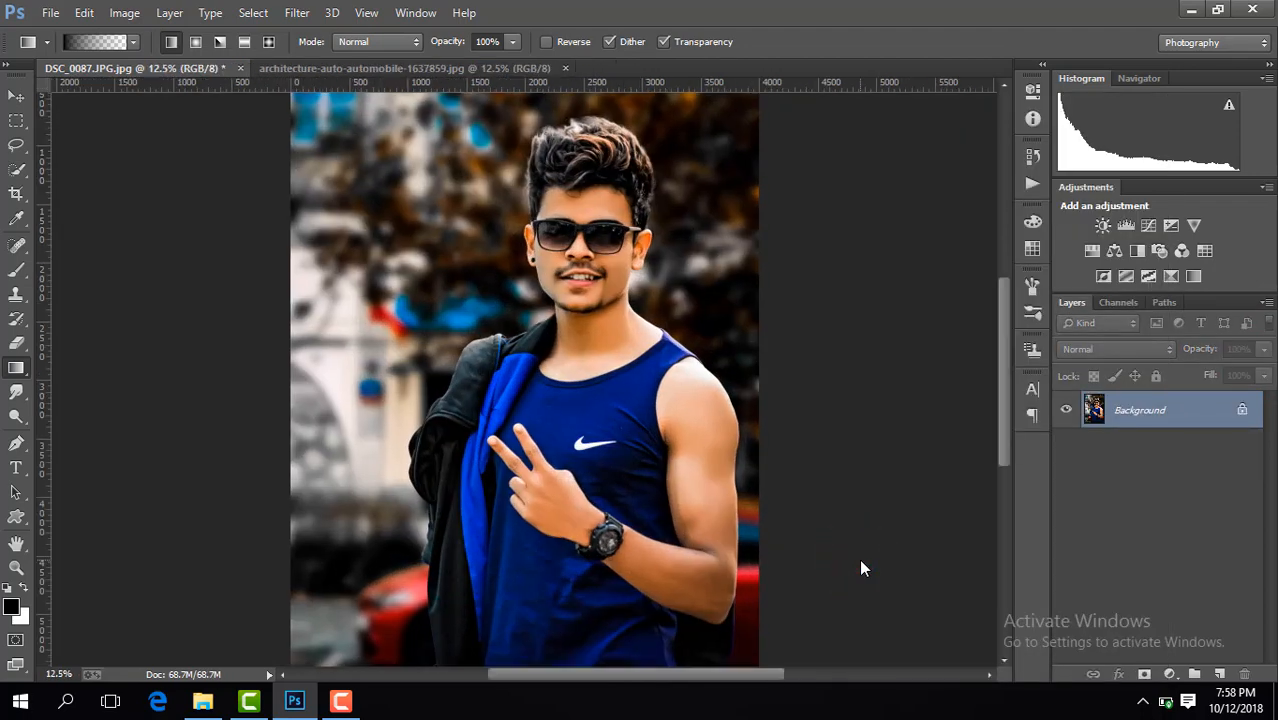
{"action": "key", "text": "ctrl+minus"}
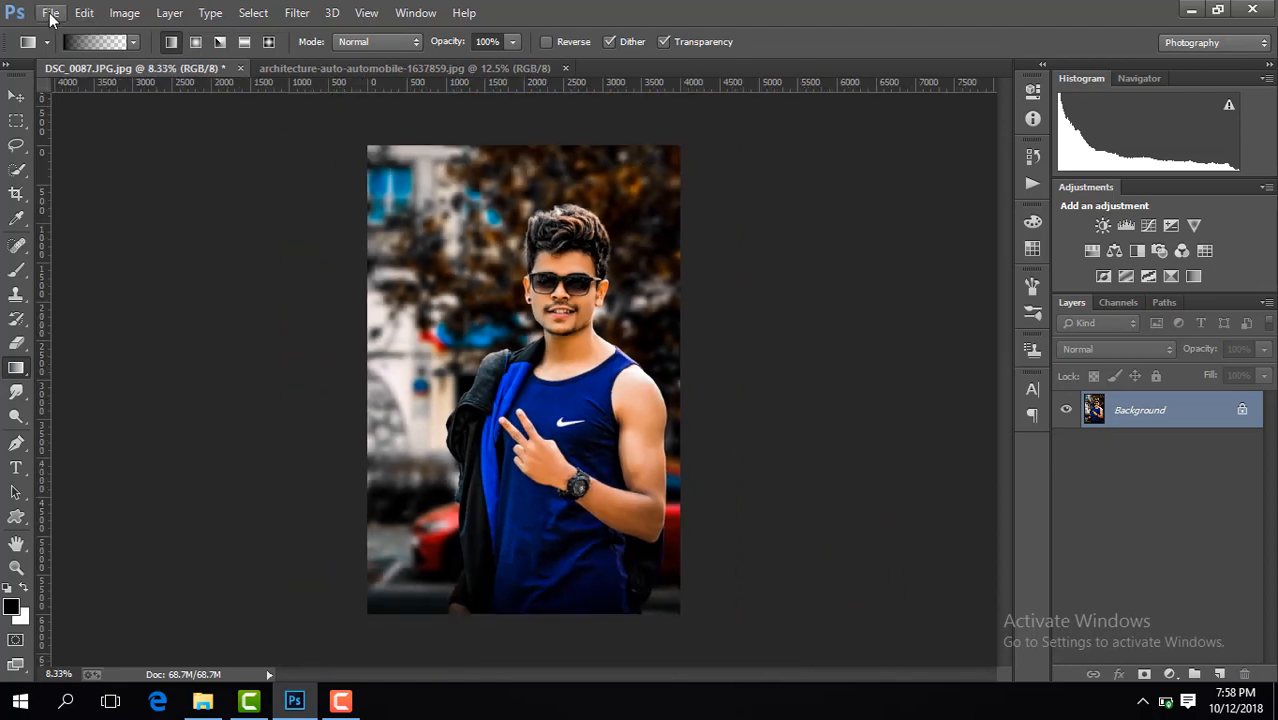
Step: Place the embedded logo Untitled-ettergeg from the Lalit Creations Indian Flag (1) folder in Documents and scale it to 41.82%
{"action": "left_click", "coordinate": [50, 14]}
{"action": "left_click", "coordinate": [133, 277]}
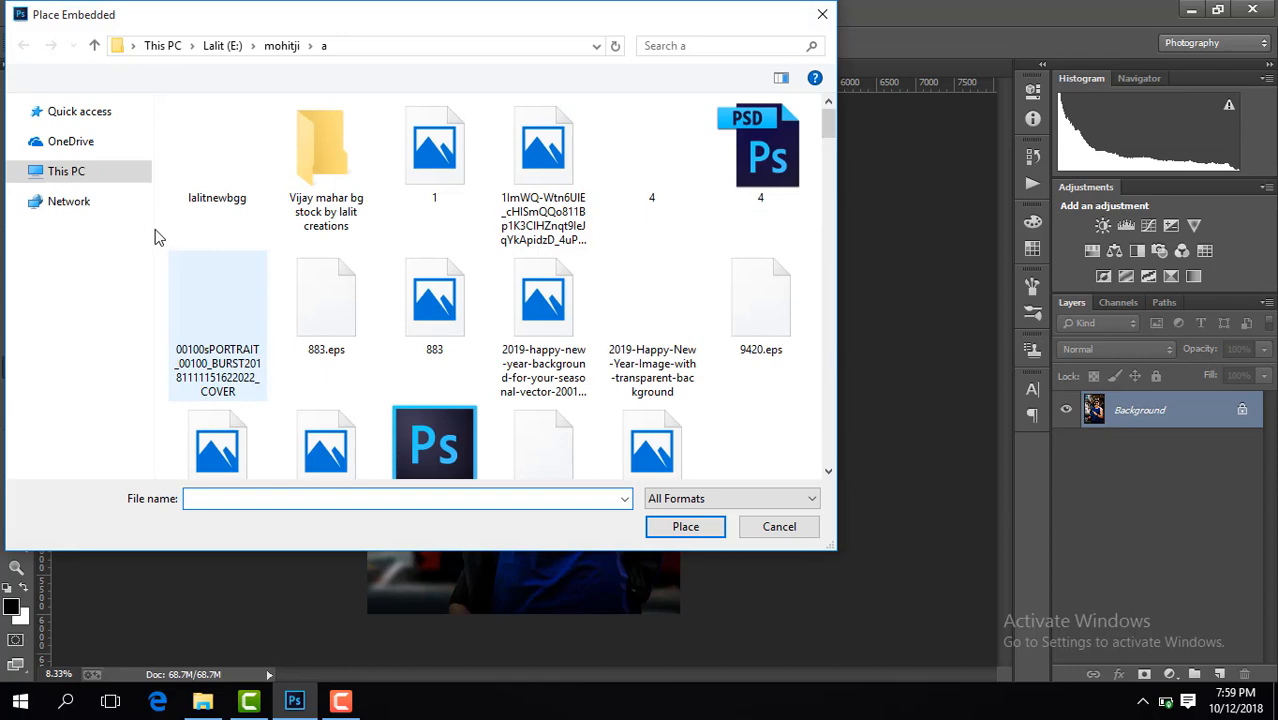
{"action": "left_click", "coordinate": [112, 217]}
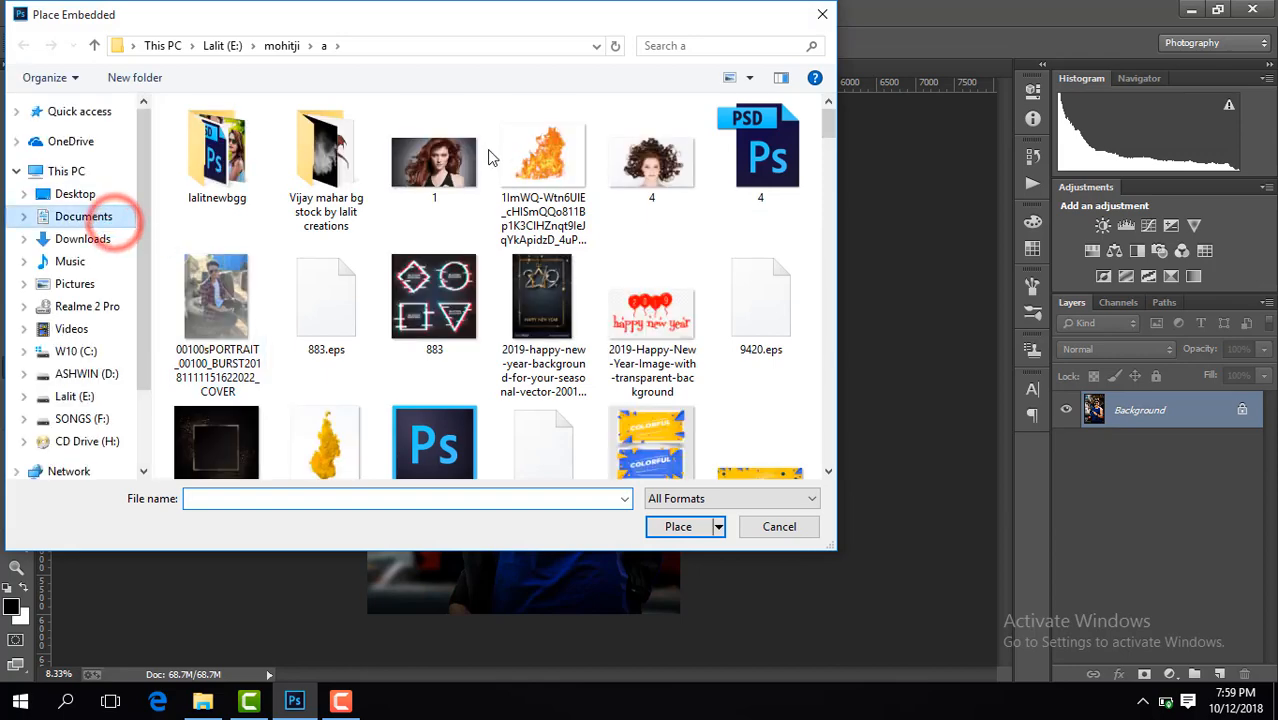
{"action": "double_click", "coordinate": [547, 166]}
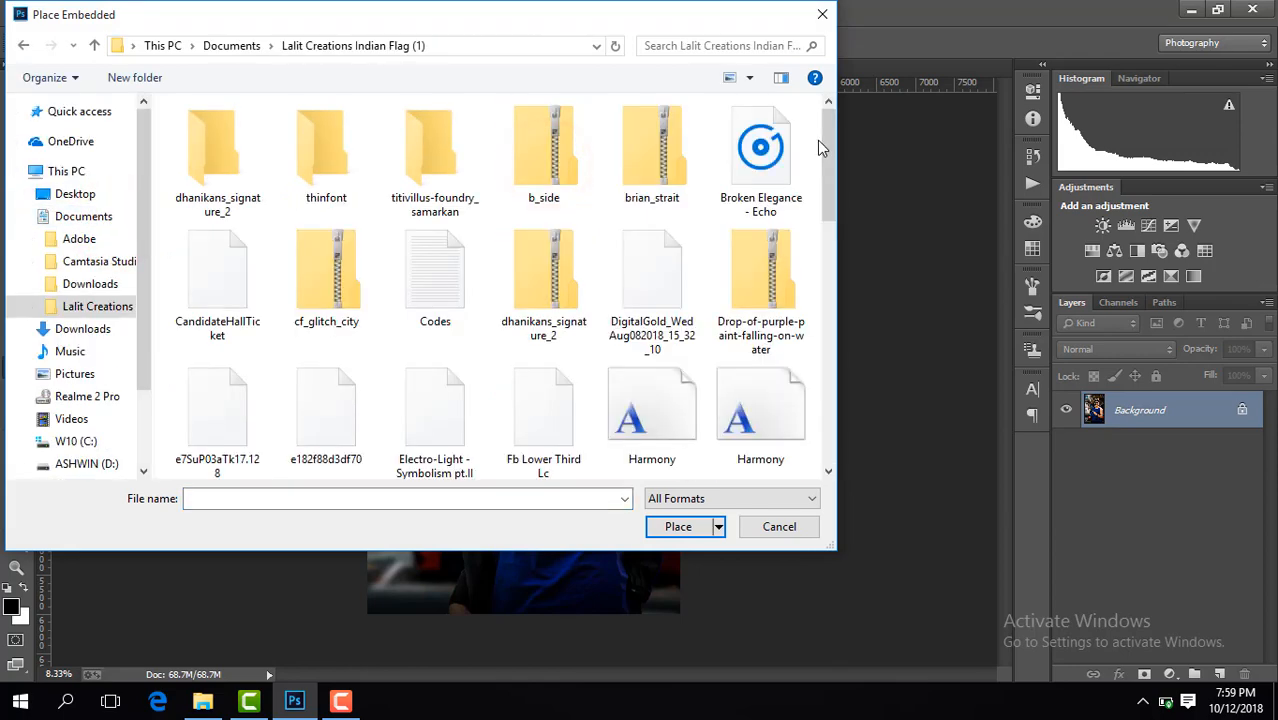
{"action": "left_click_drag", "start_coordinate": [826, 150], "coordinate": [828, 395]}
{"action": "left_click", "coordinate": [776, 268]}
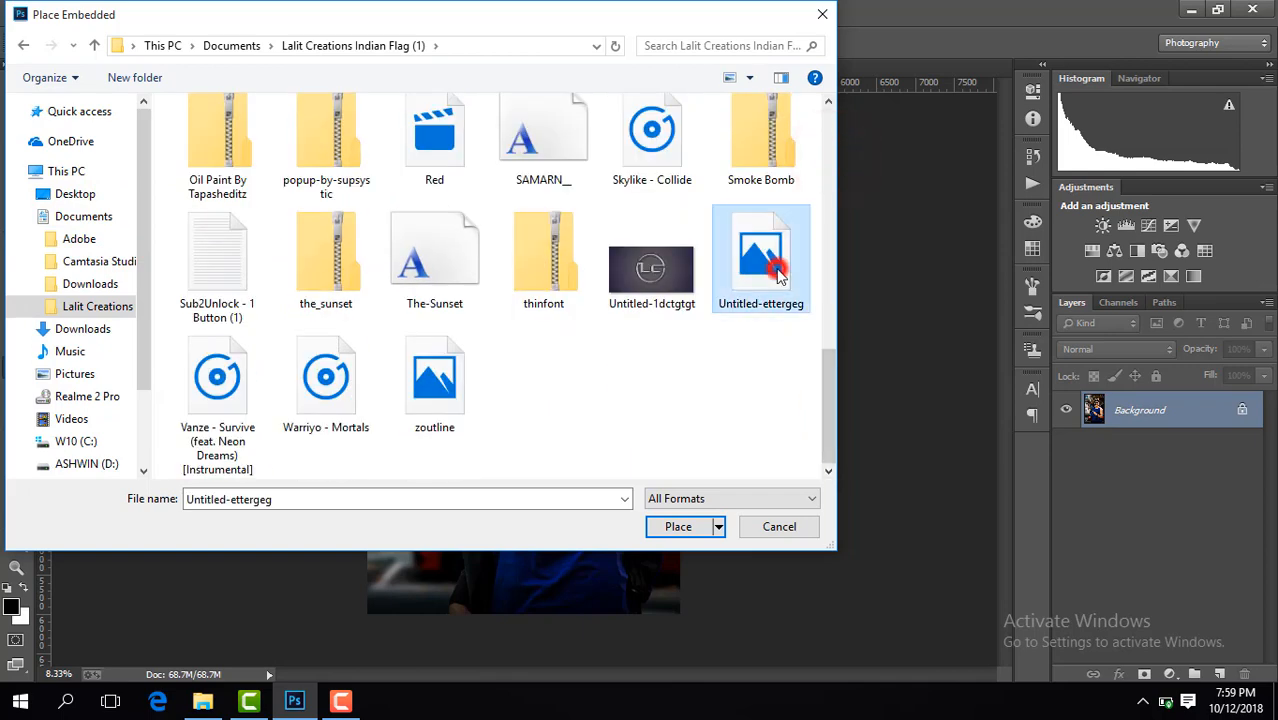
{"action": "double_click", "coordinate": [776, 268]}
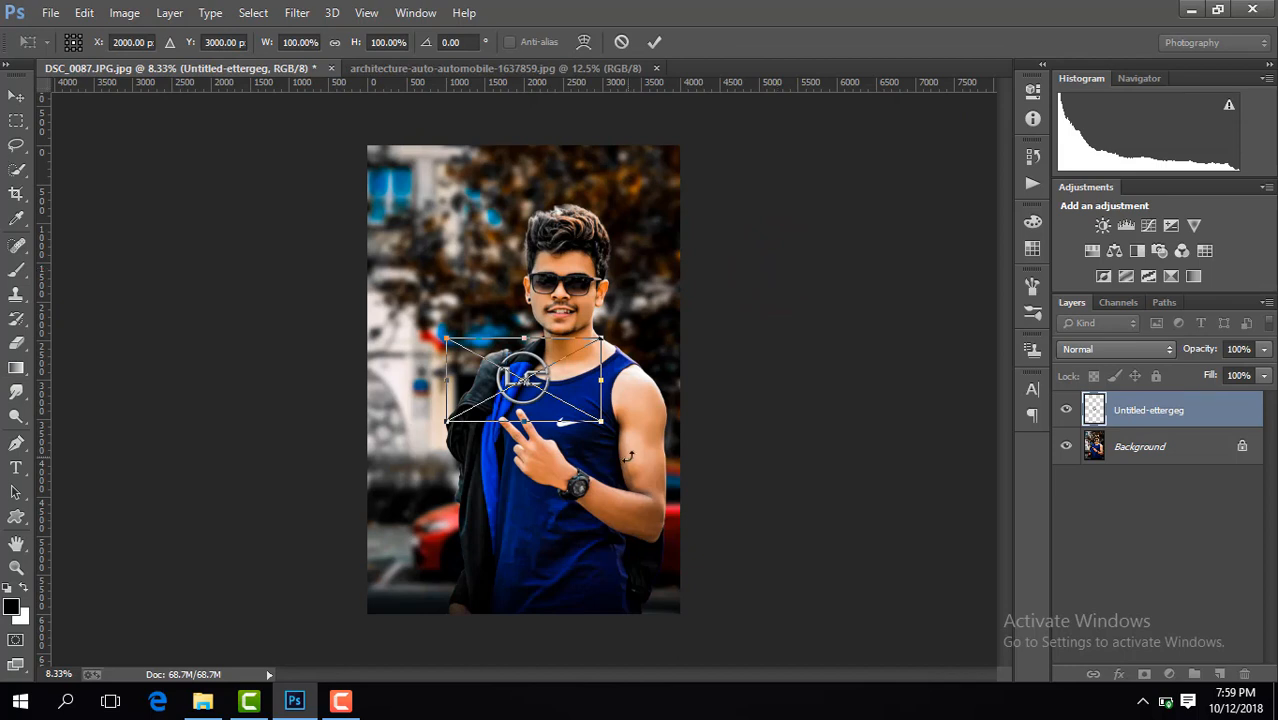
{"action": "left_click_drag", "start_coordinate": [603, 424], "coordinate": [563, 399]}
{"action": "key", "text": "Return"}
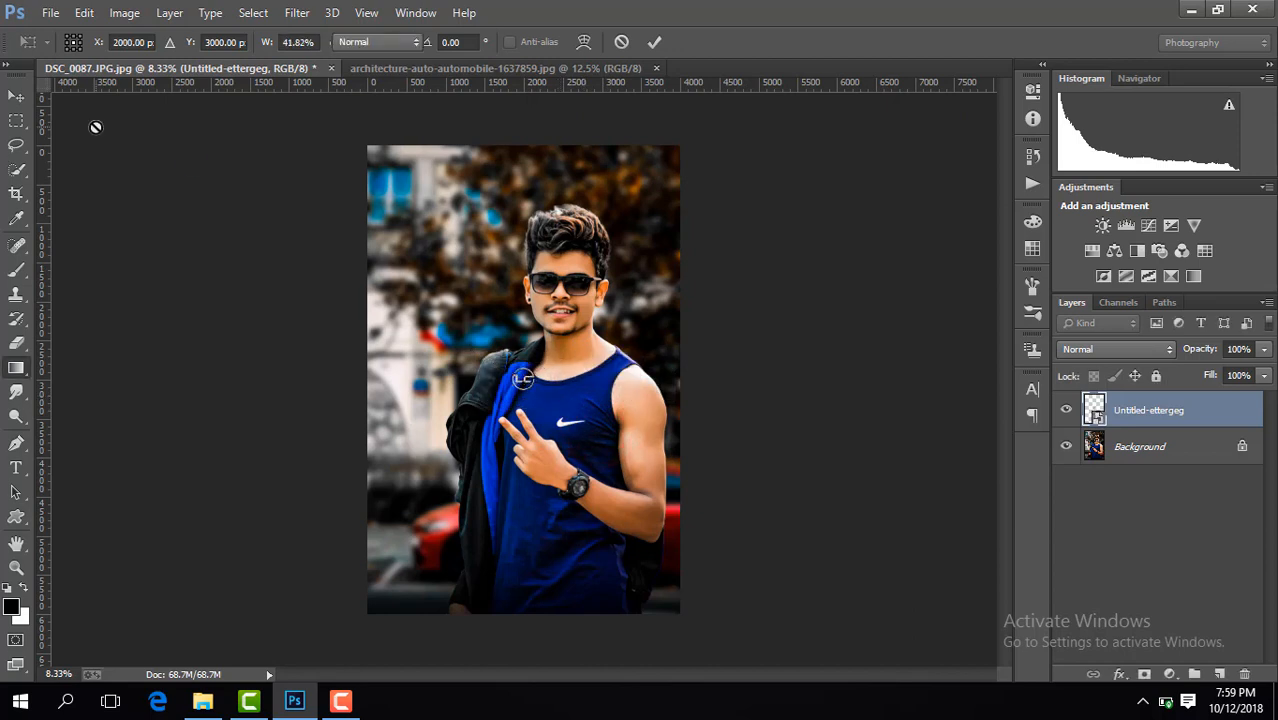
Step: Move the logo into the upper-left corner of the photo and merge its layer into the background
{"action": "left_click", "coordinate": [16, 95]}
{"action": "left_click", "coordinate": [255, 41]}
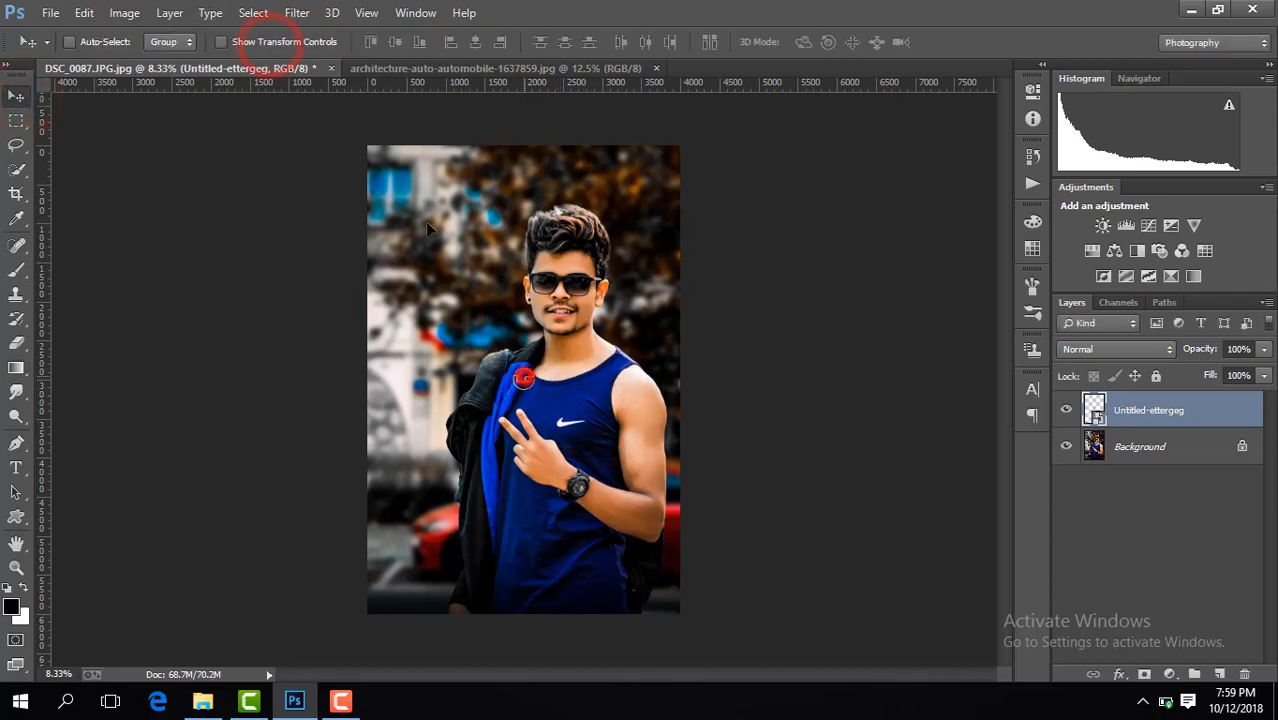
{"action": "left_click_drag", "start_coordinate": [530, 390], "coordinate": [390, 165]}
{"action": "key", "text": "ctrl+plus"}
{"action": "key", "text": "ctrl+plus"}
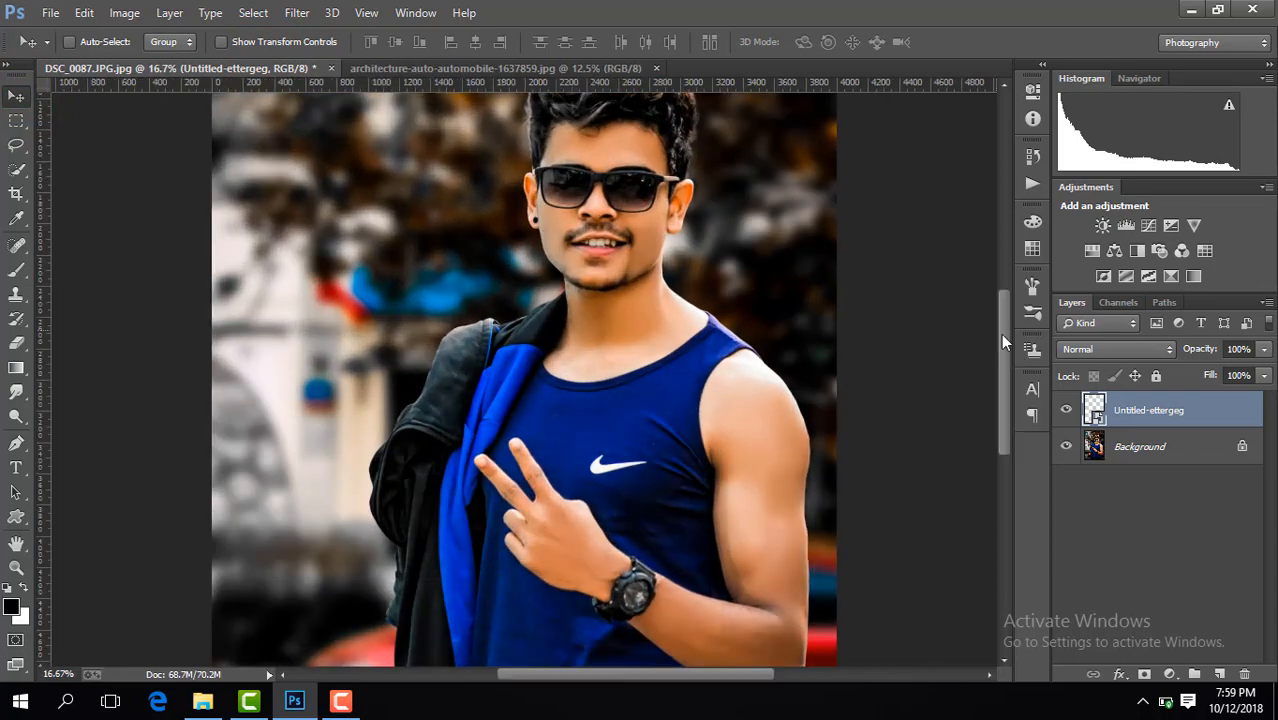
{"action": "left_click_drag", "start_coordinate": [1003, 335], "coordinate": [998, 265]}
{"action": "left_click_drag", "start_coordinate": [272, 192], "coordinate": [263, 182]}
{"action": "key", "text": "ctrl+minus"}
{"action": "key", "text": "ctrl+minus"}
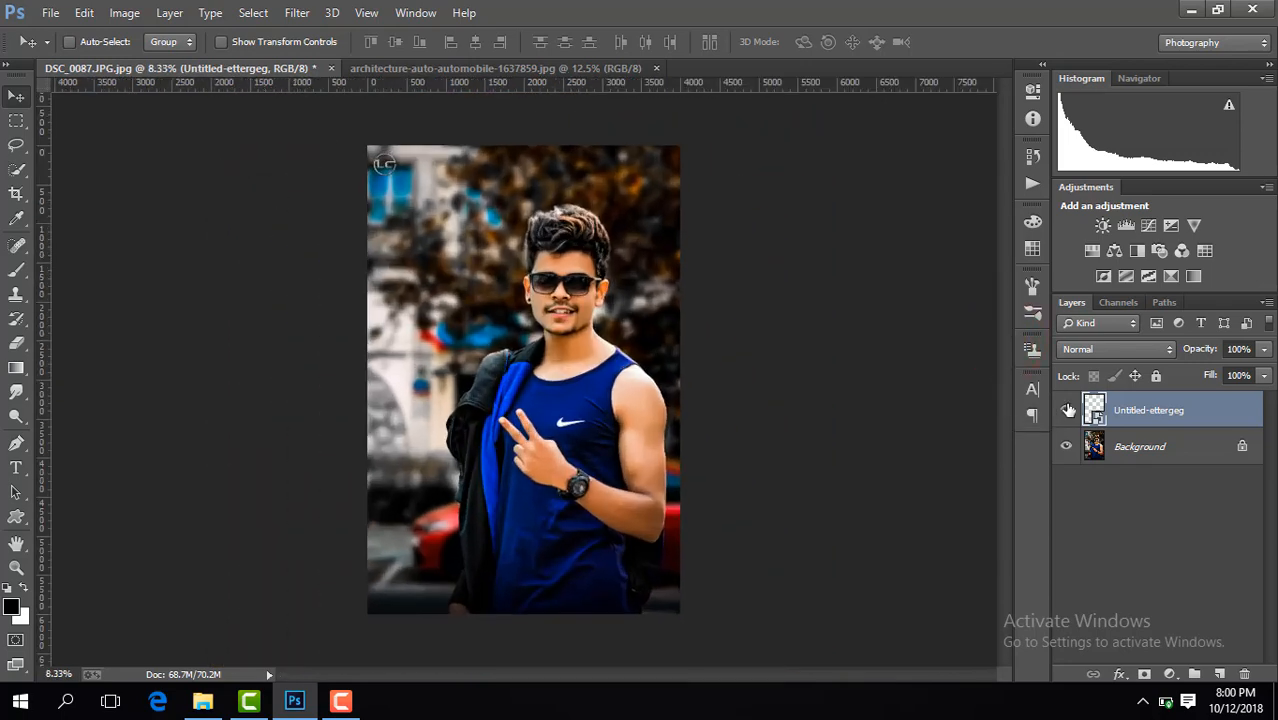
{"action": "right_click", "coordinate": [1068, 410]}
{"action": "left_click", "coordinate": [816, 533]}
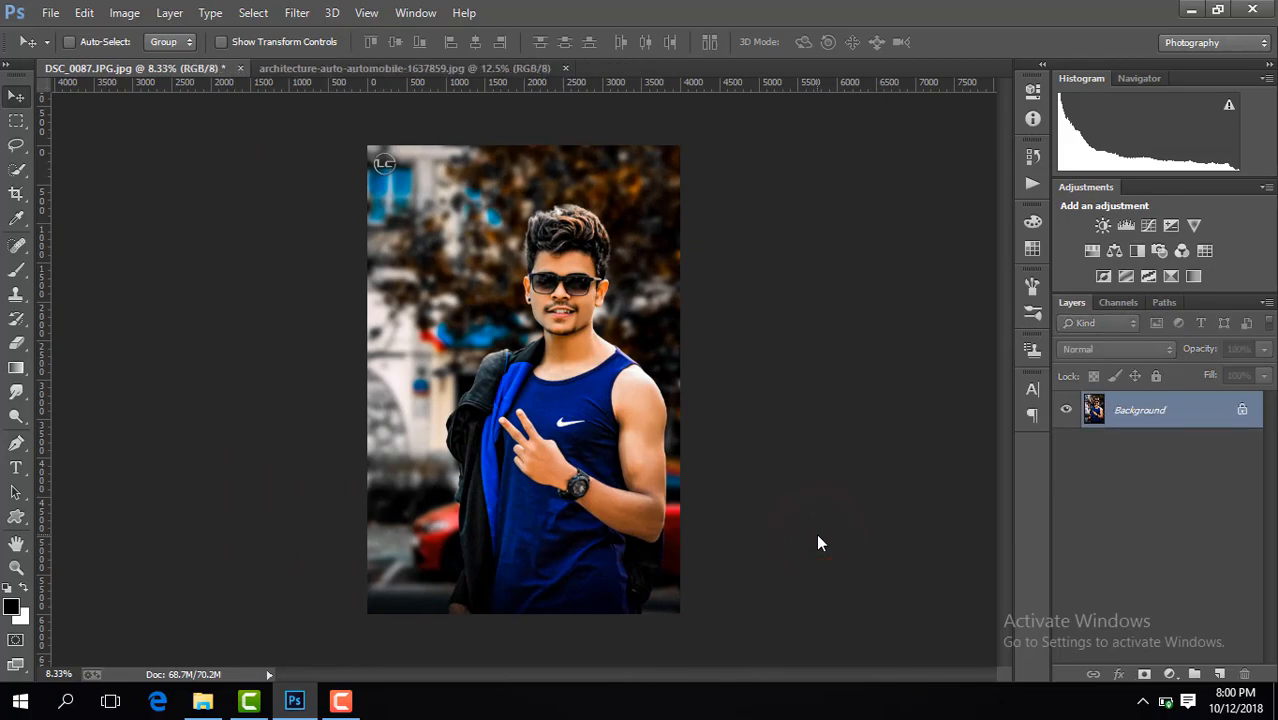